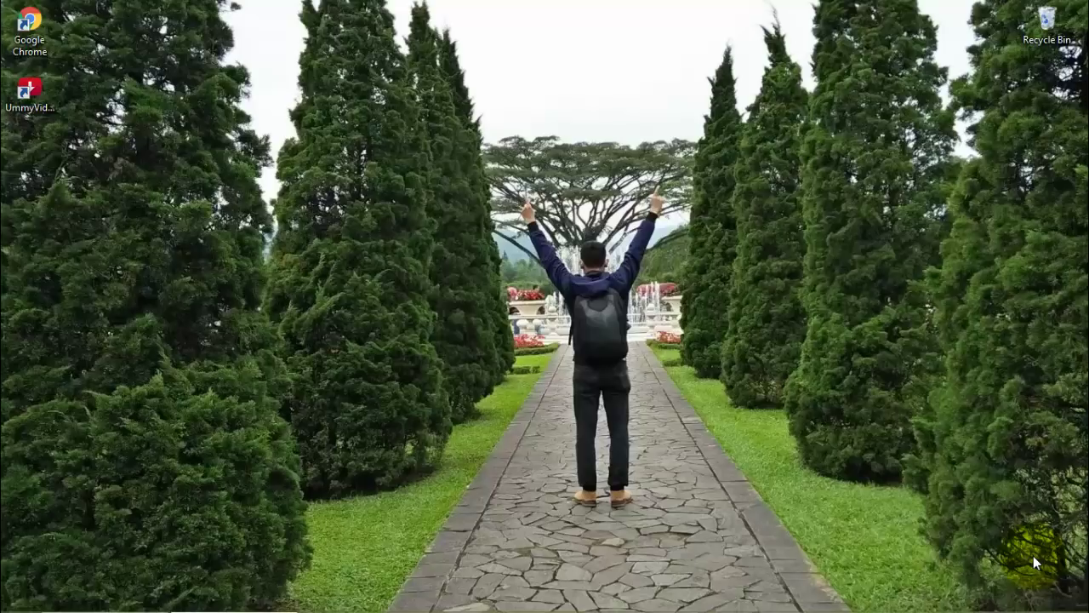
Launch Microsoft Excel from the Windows 8 Start search for 'ex'.
key("super")
type("e")
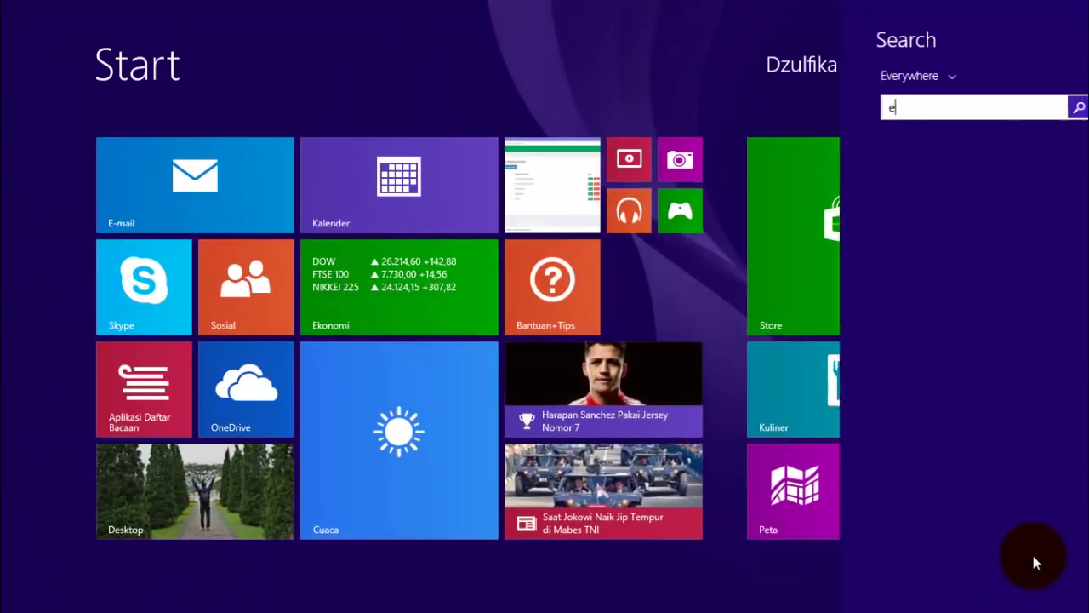
type("x")
left_click(890, 207)
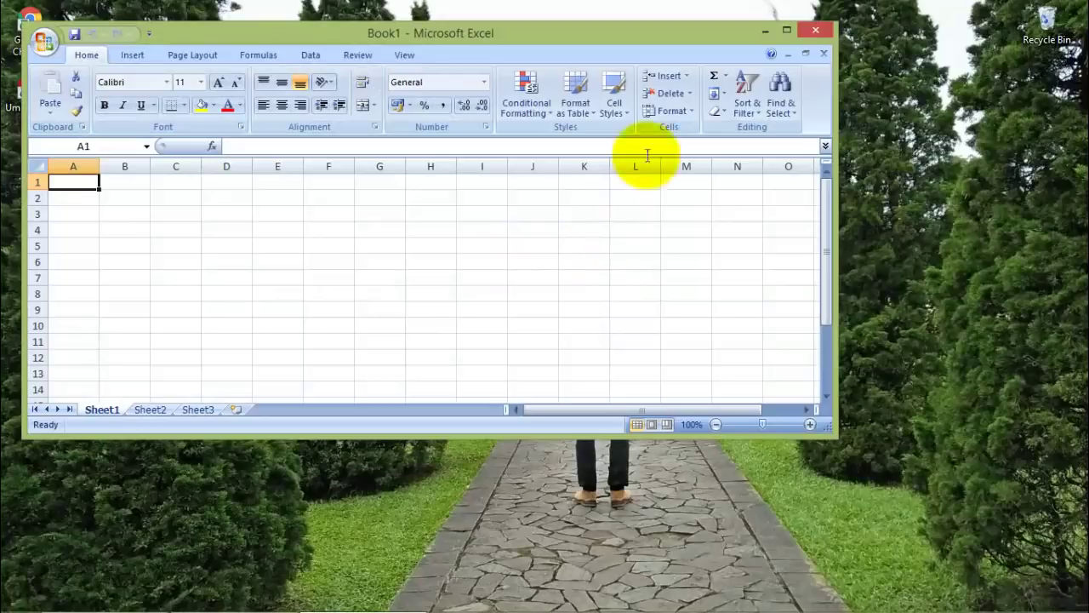
Maximize the Book1 Excel window to full screen.
left_click(785, 29)
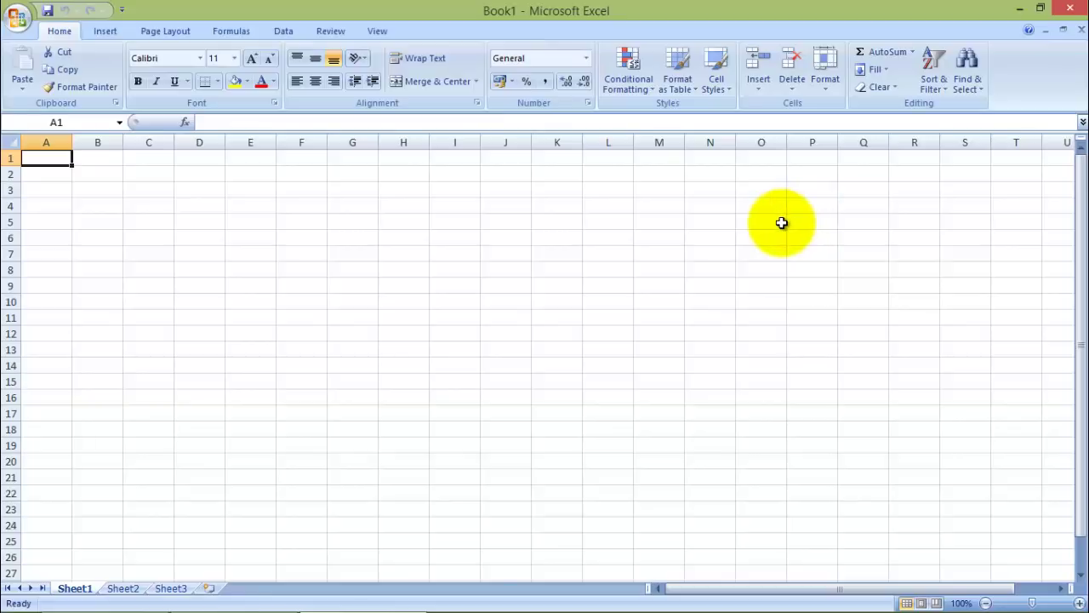
Enter 'Laporan Penjualan Obat-obatan' in A1 and 'Toko Rumah Sehat' in A2.
type("Lapo")
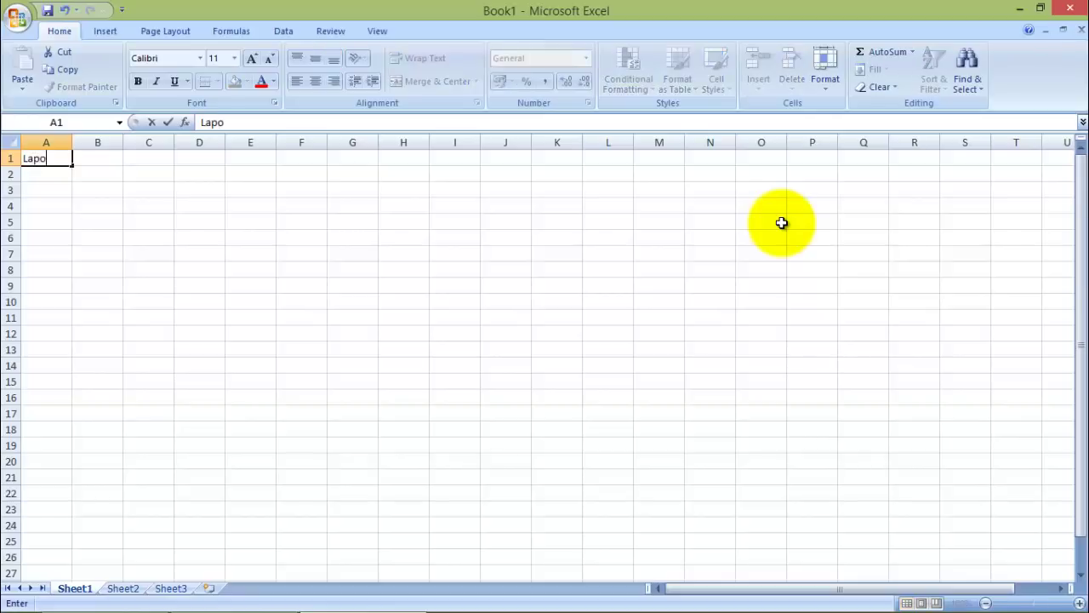
type("ran Penju")
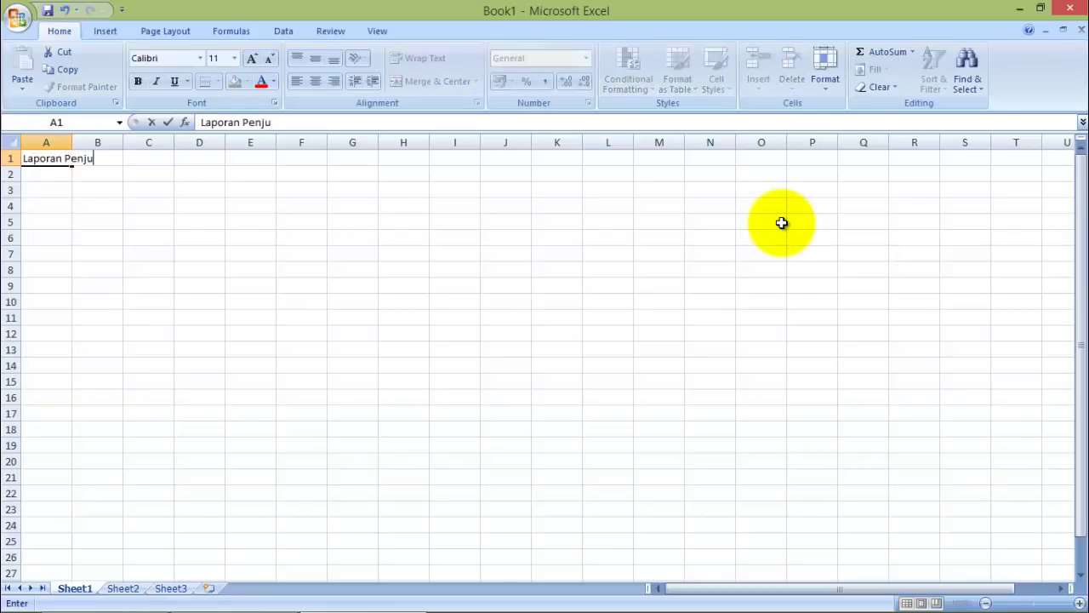
type("alan Obat")
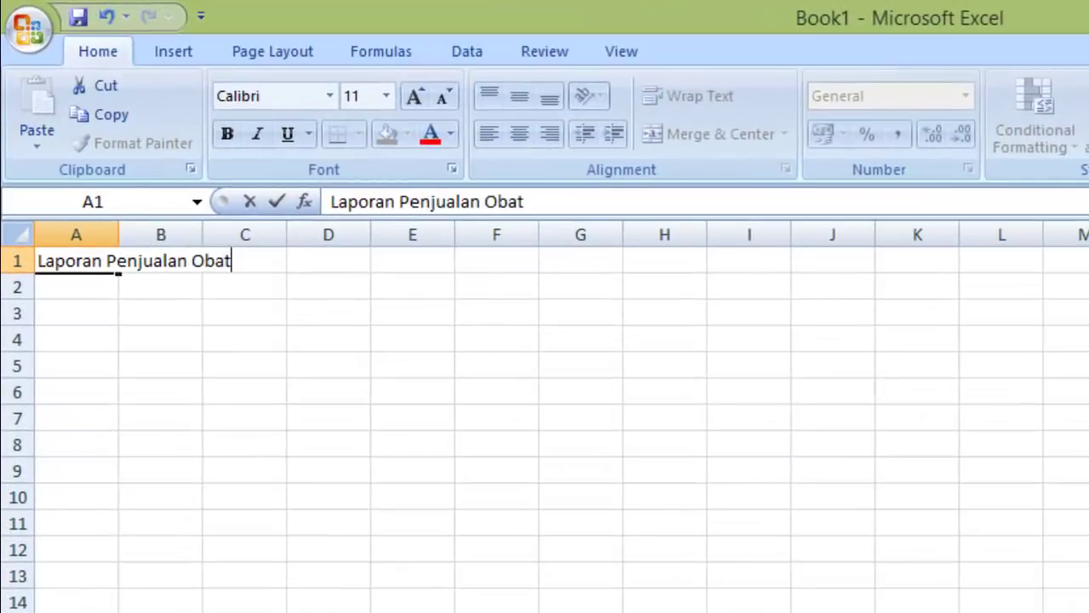
type("-oba")
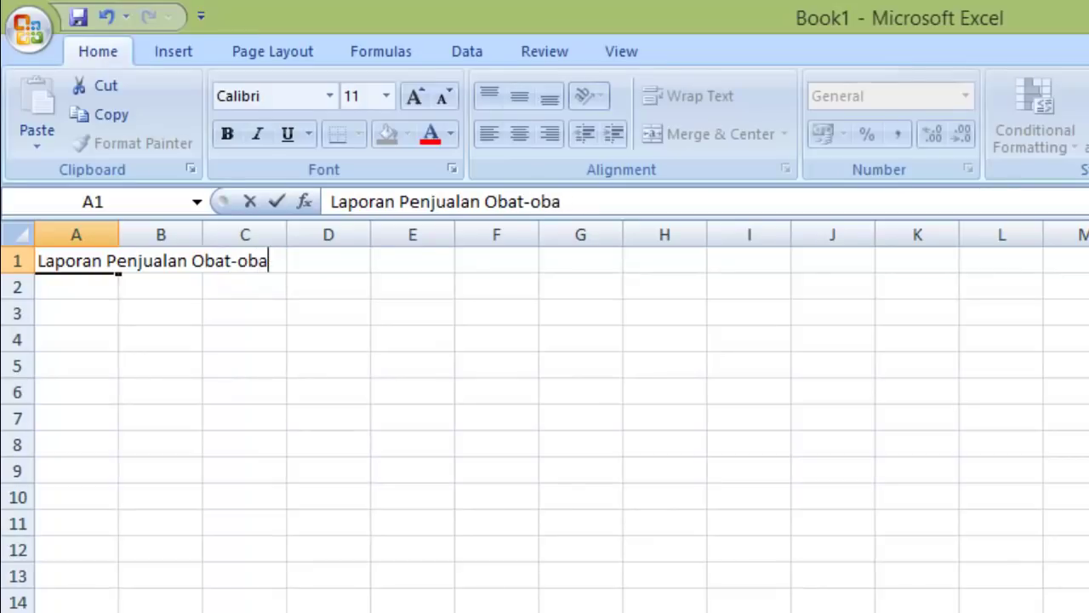
type("tan")
left_click(74, 286)
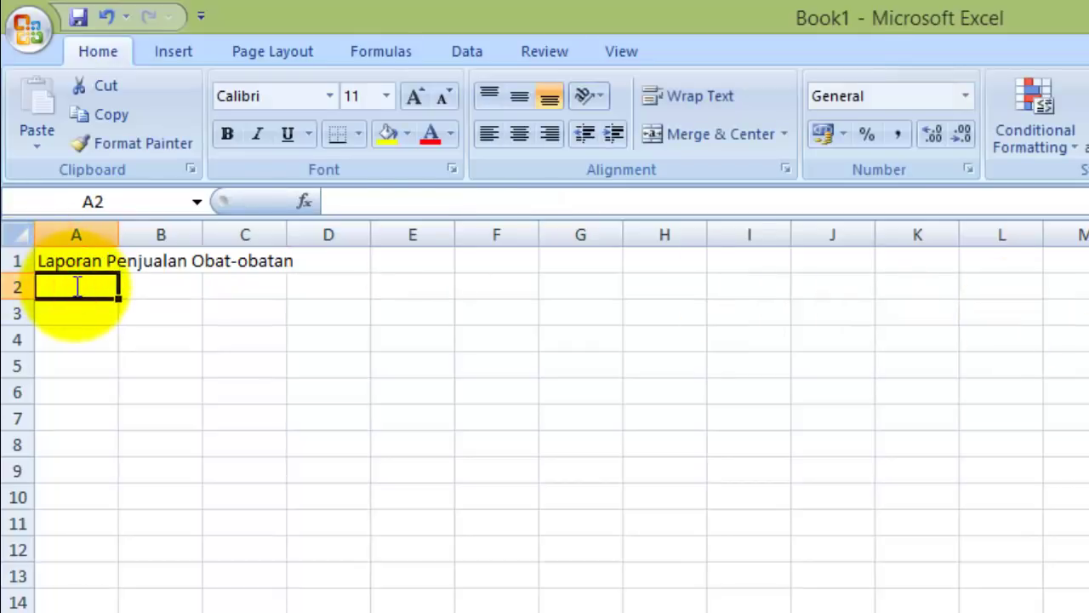
type("Toko Ru")
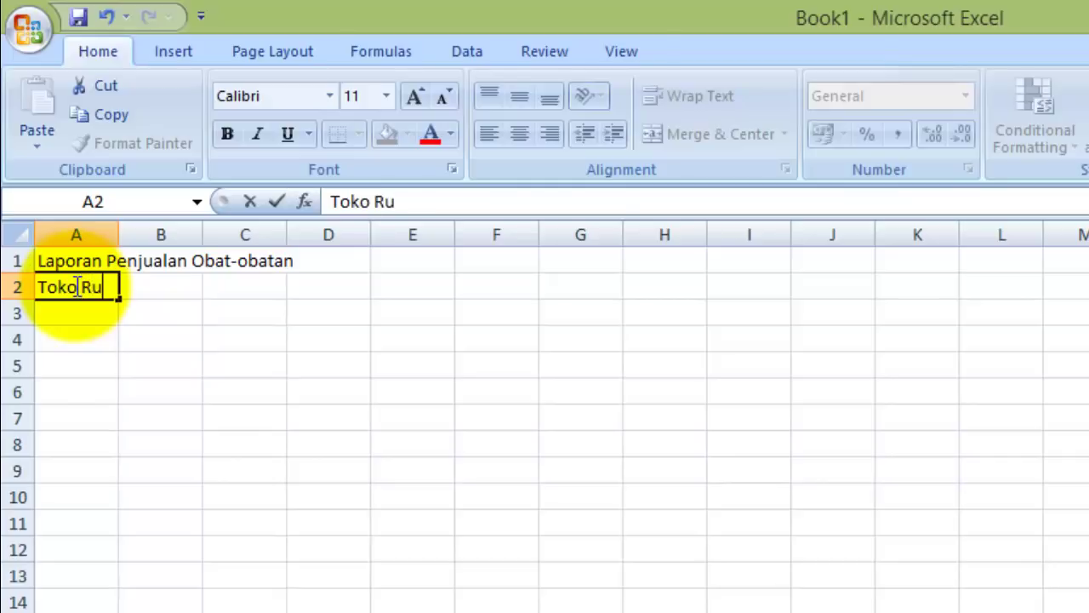
type("mah Se")
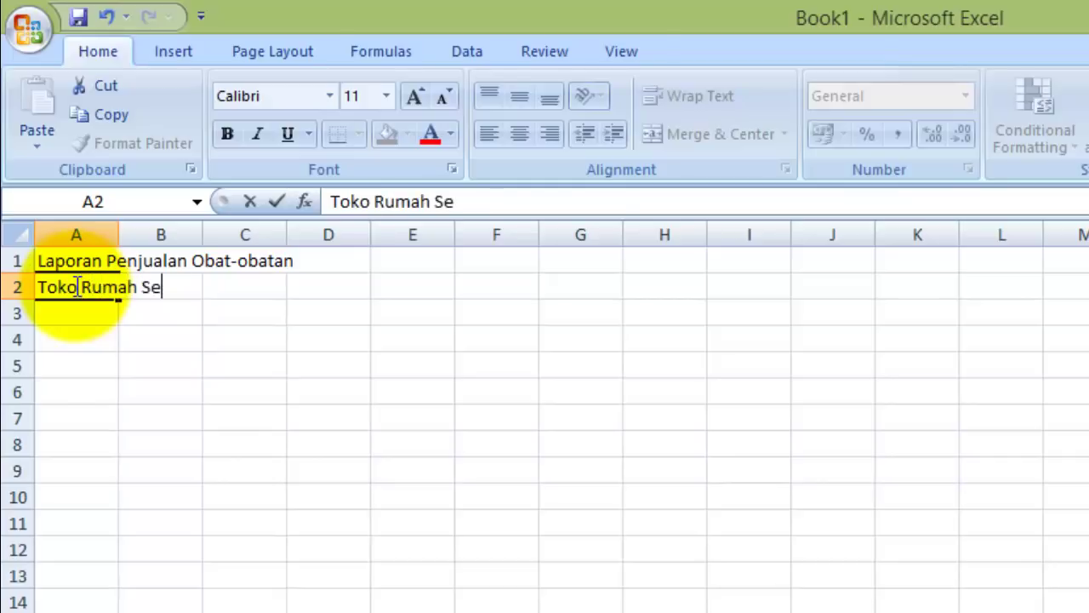
type("hat")
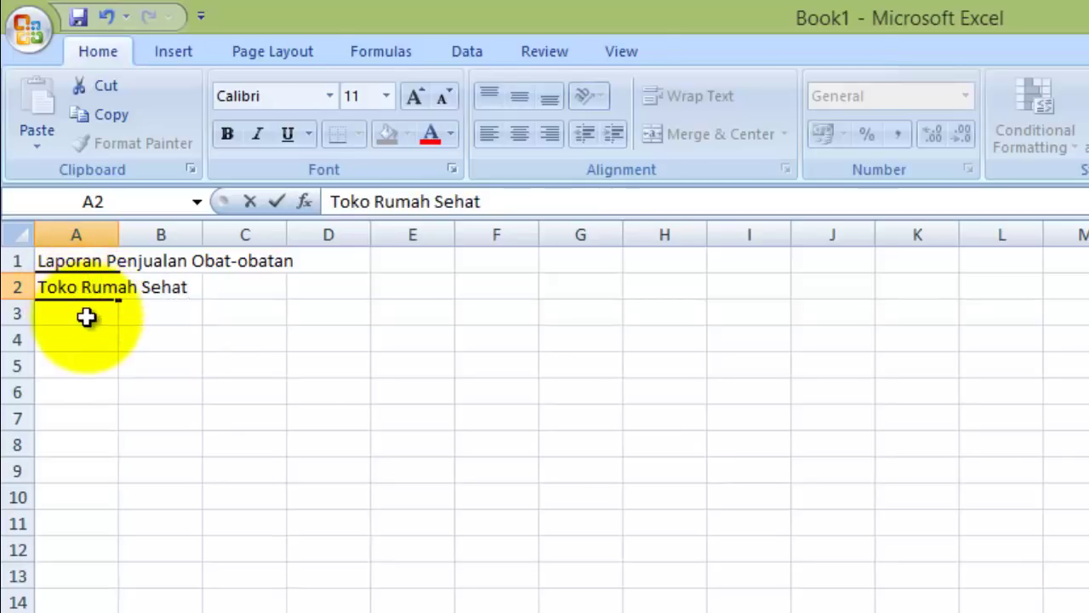
left_click(86, 316)
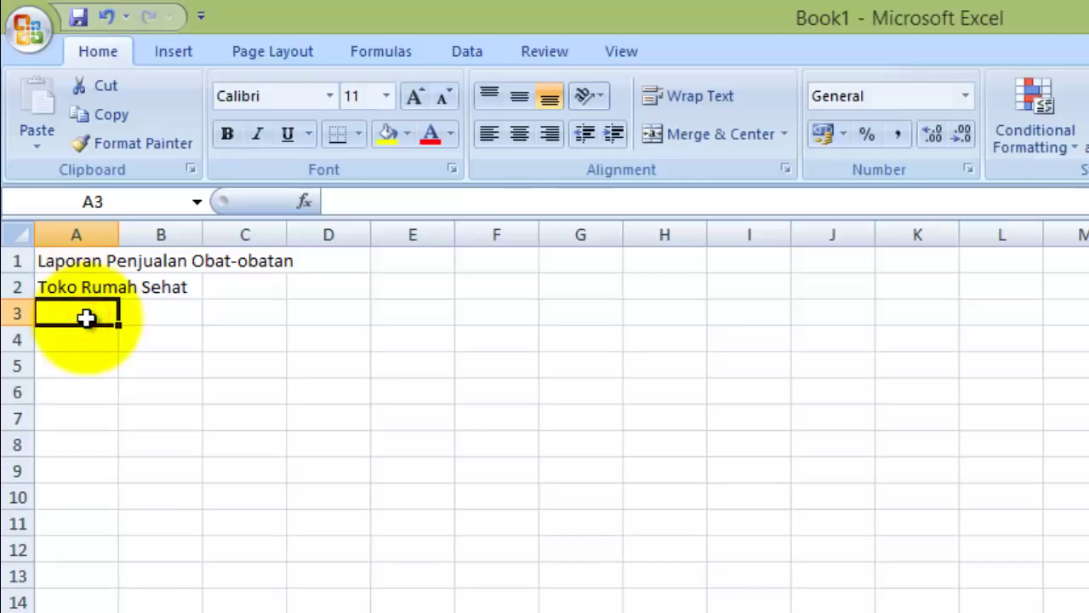
Make the title in A1 and the store name in A2 bold.
left_click(62, 261)
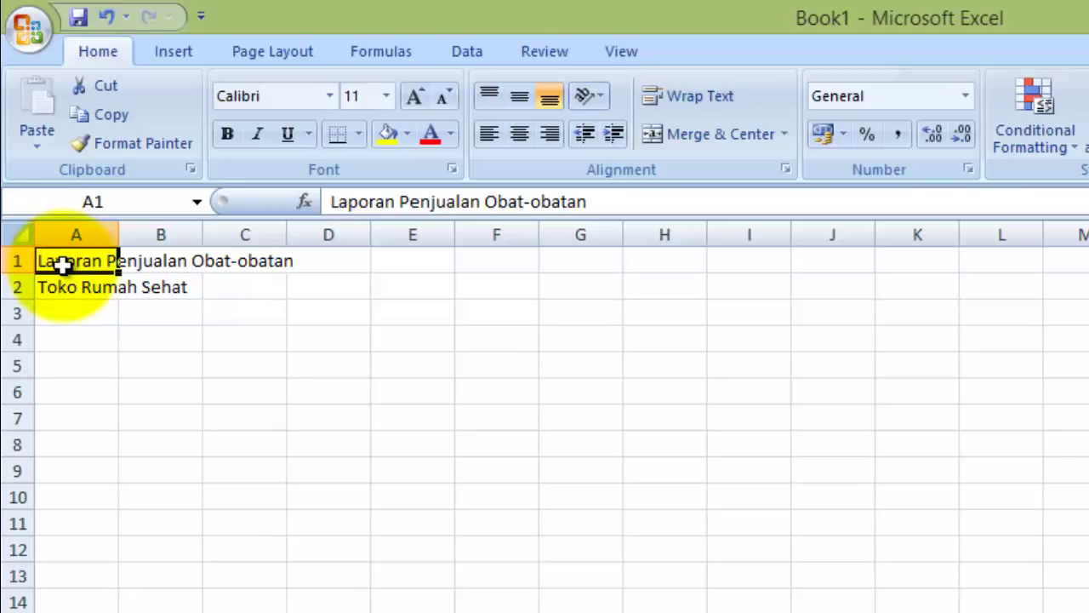
key("ctrl+b")
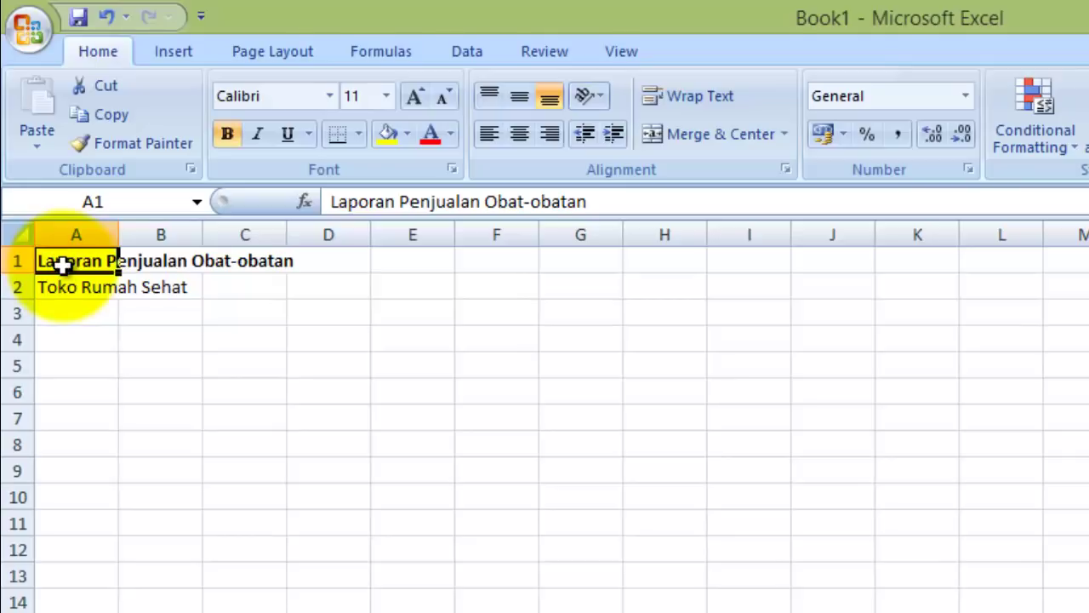
left_click(71, 288)
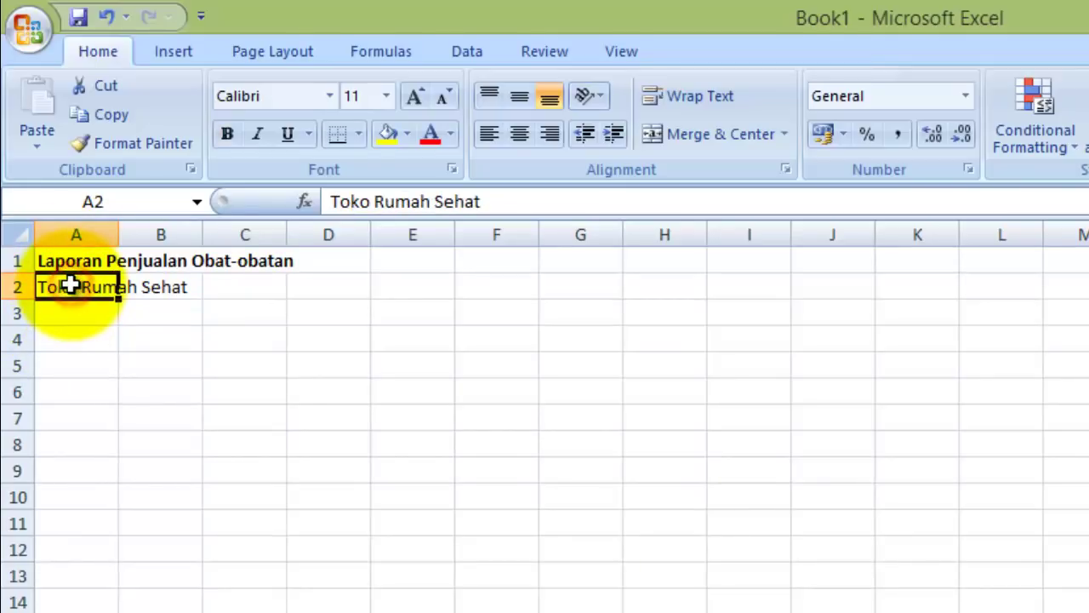
key("ctrl+b")
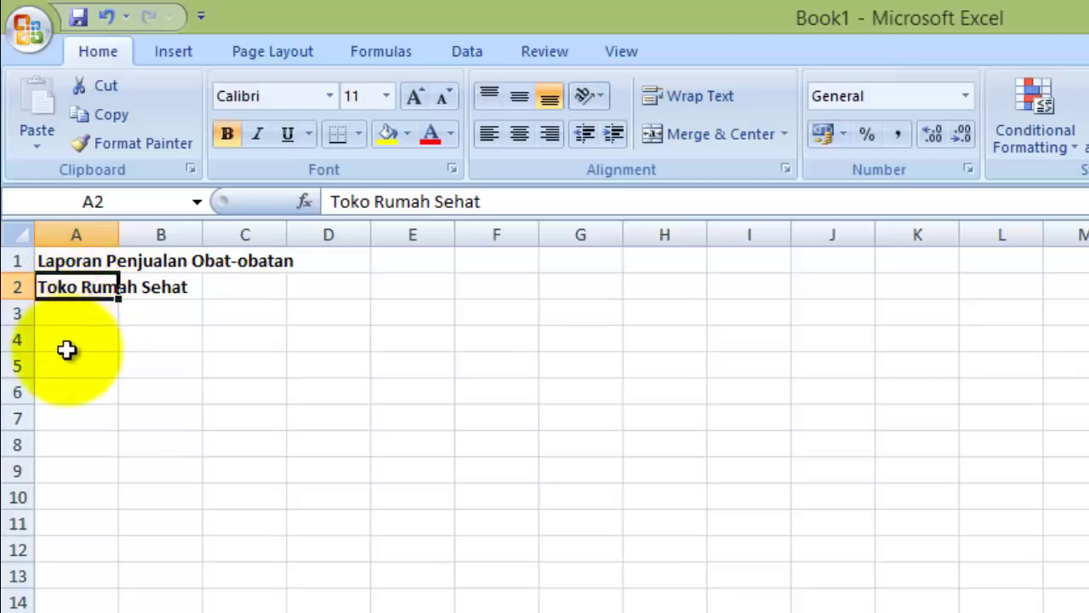
left_click(68, 349)
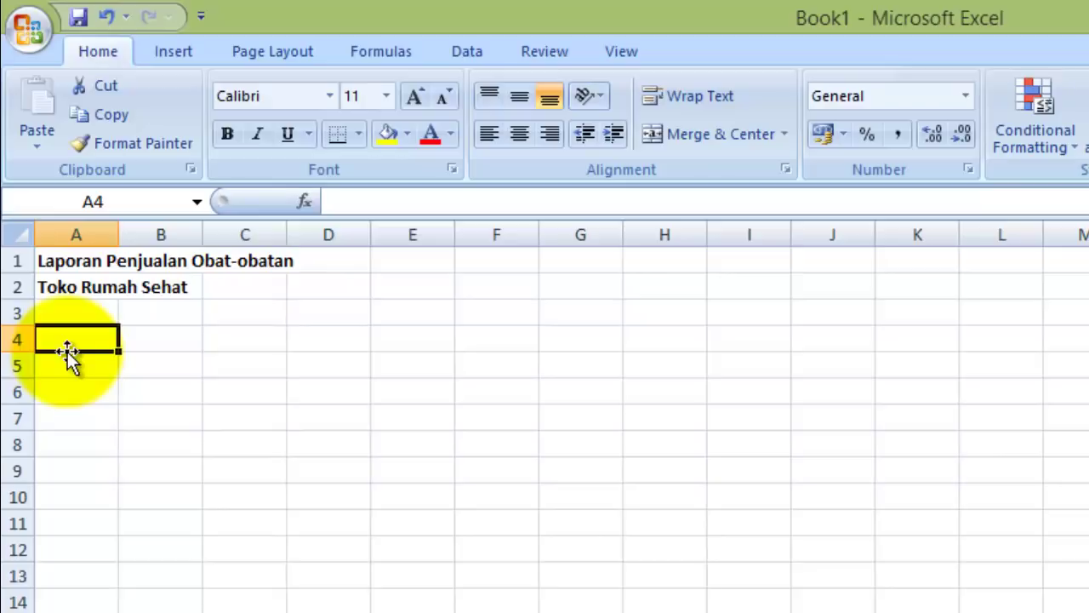
Enter headings No, Kode Obat, Nama Obat and Harga in A4:D4.
type("No")
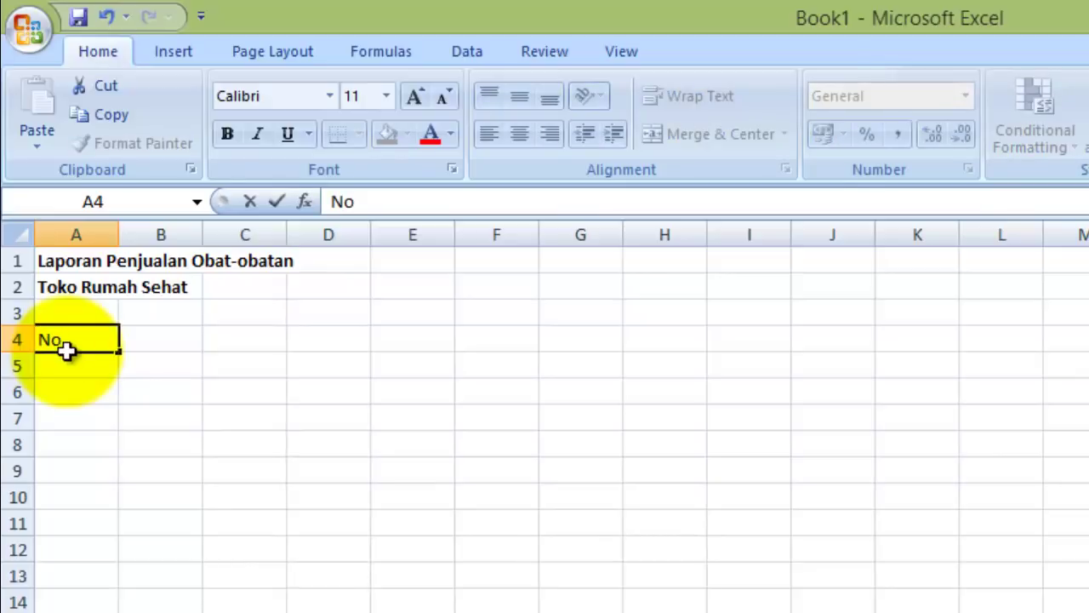
key("Tab")
type("Kode ")
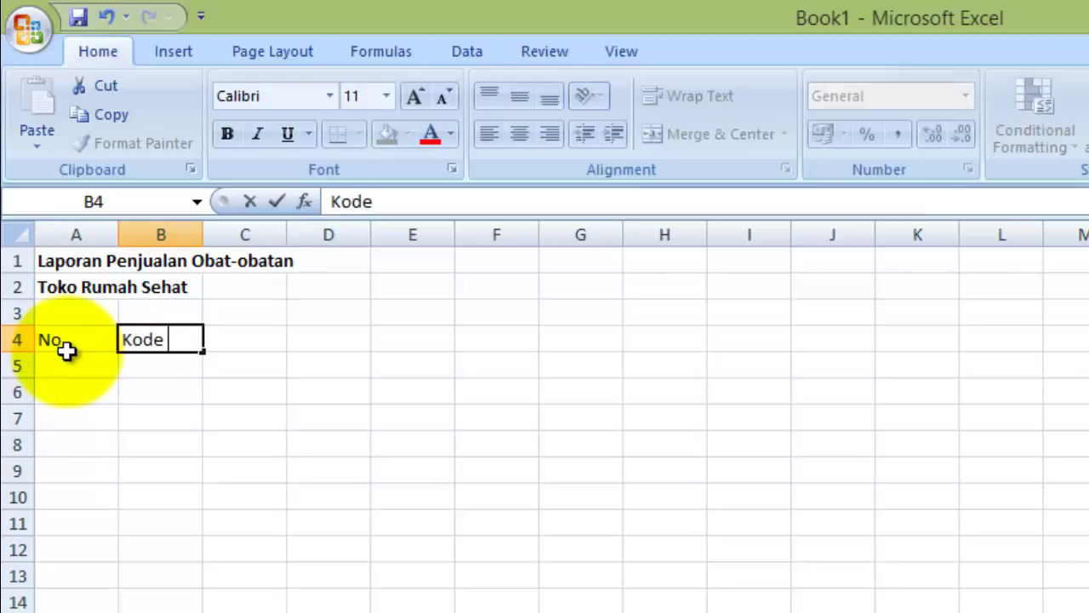
type("Obat")
key("Tab")
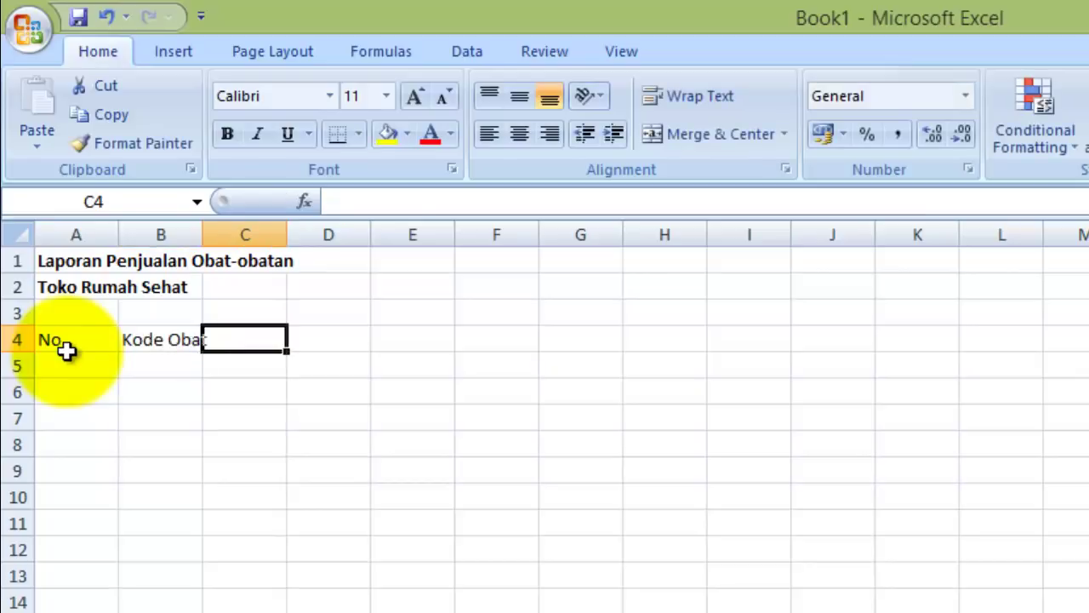
type("Nama Obat")
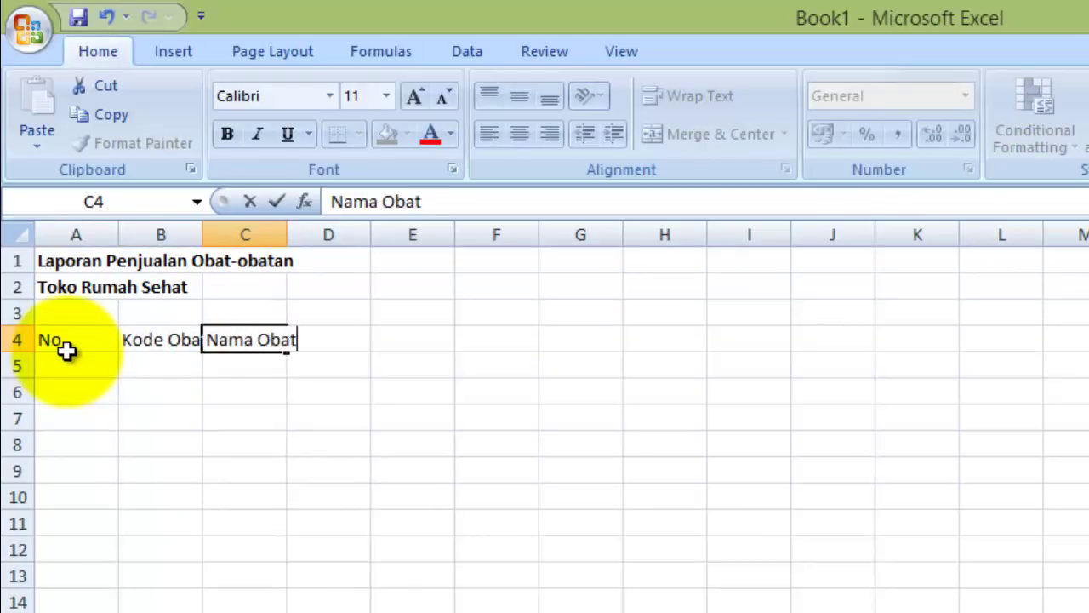
key("Tab")
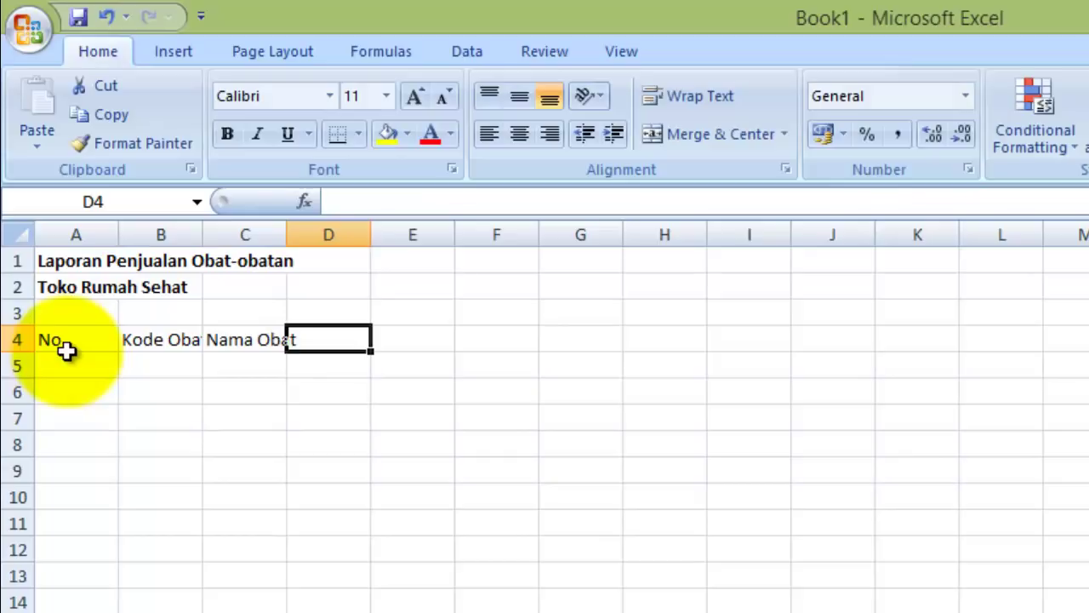
type("Harga")
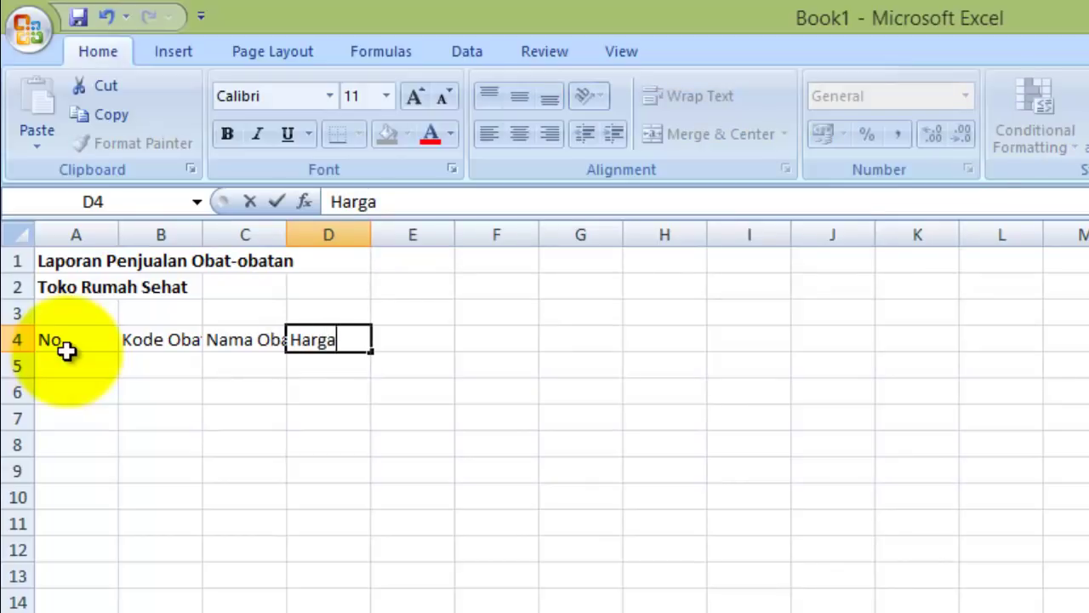
key("Tab")
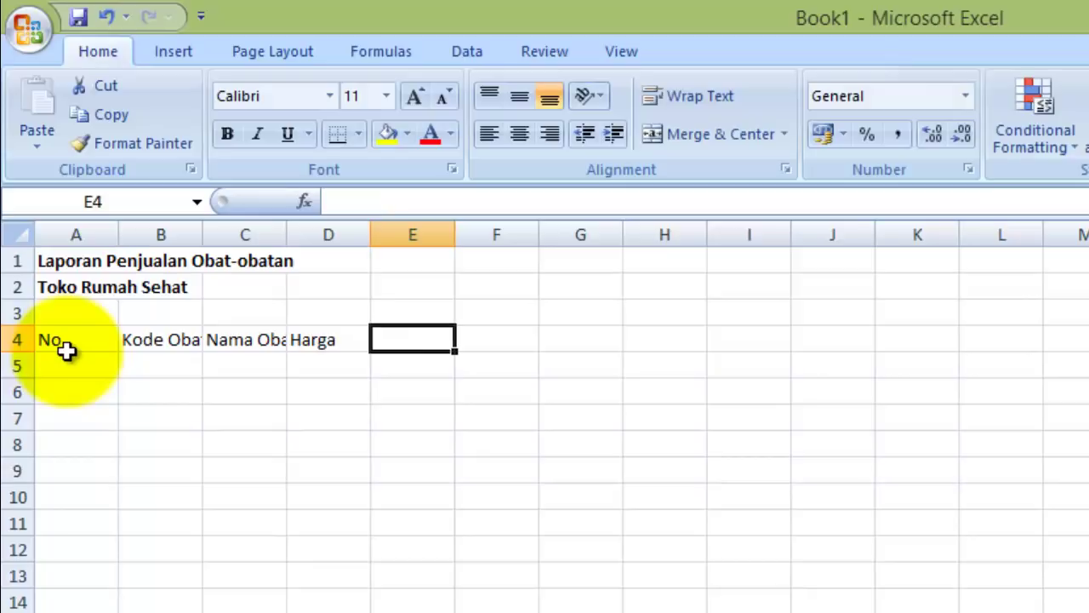
Add the Qty and Total Harga headings in E4 and F4.
type("Q")
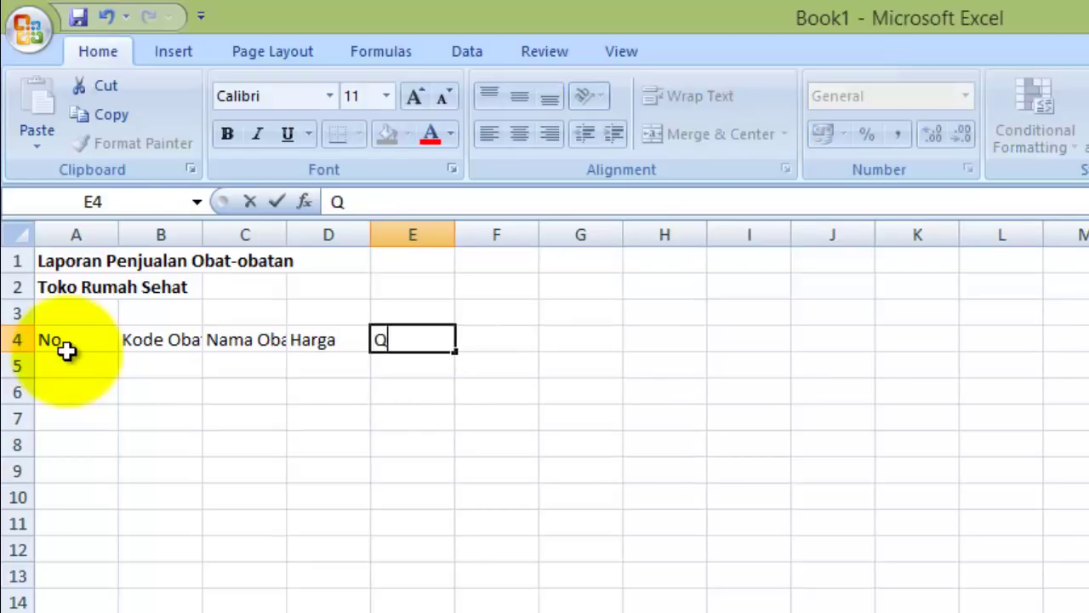
type("y")
key("BackSpace")
type("ty")
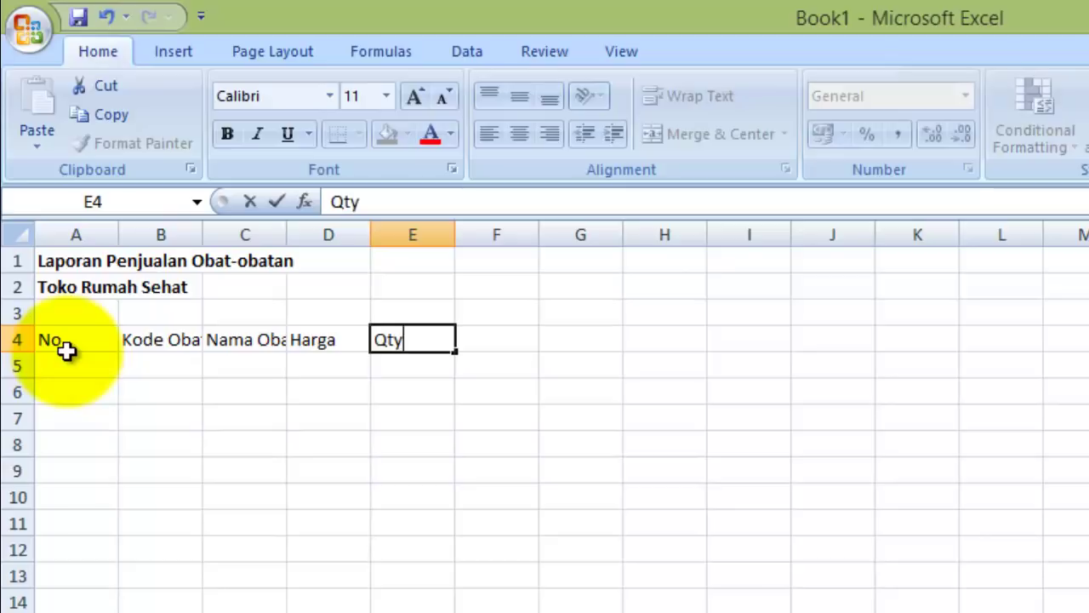
key("Tab")
type("Tota")
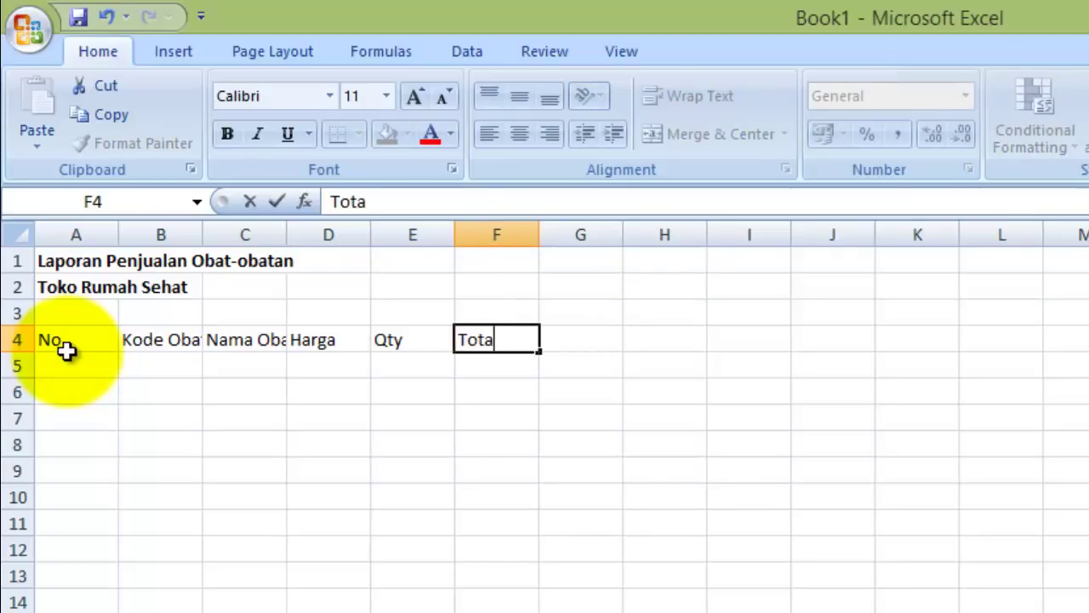
type("l Harga")
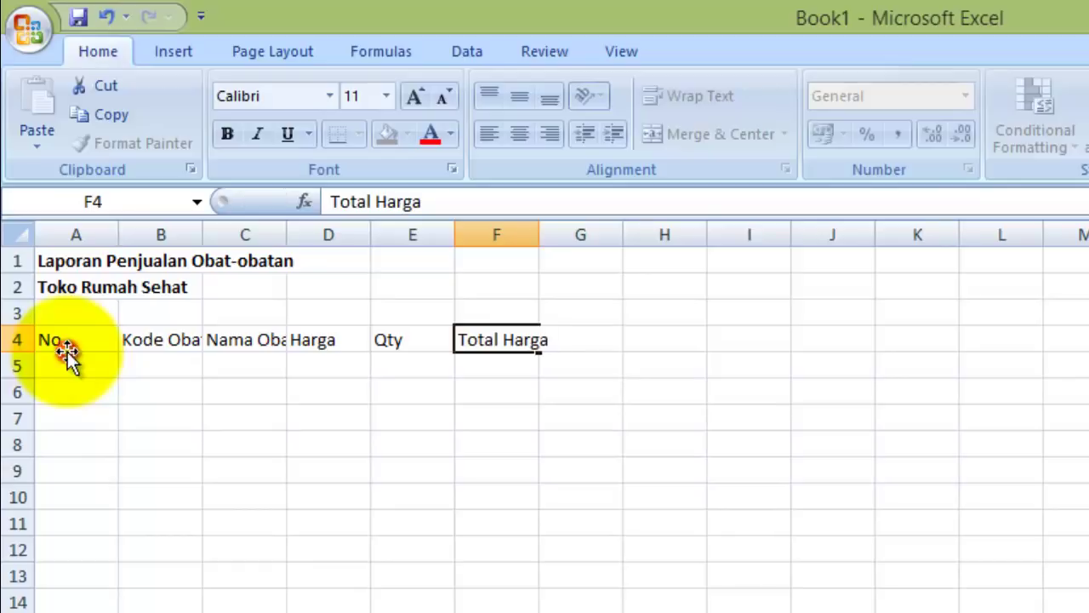
left_click(67, 353)
Narrow columns A and E and widen columns B, C, D and F to fit headings.
left_click_drag(119, 234, 97, 236)
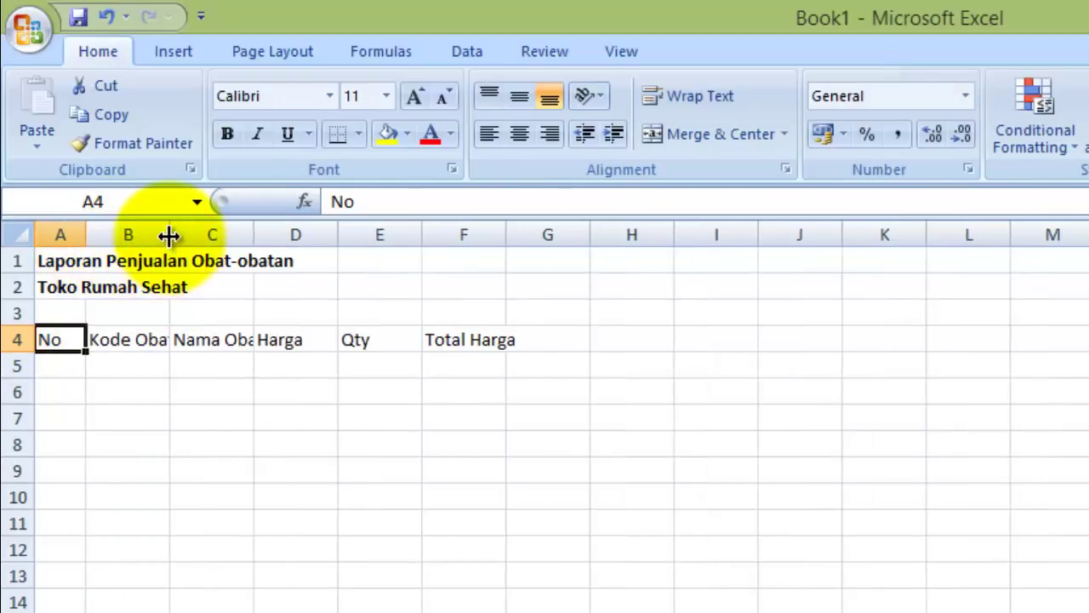
left_click_drag(173, 236, 202, 236)
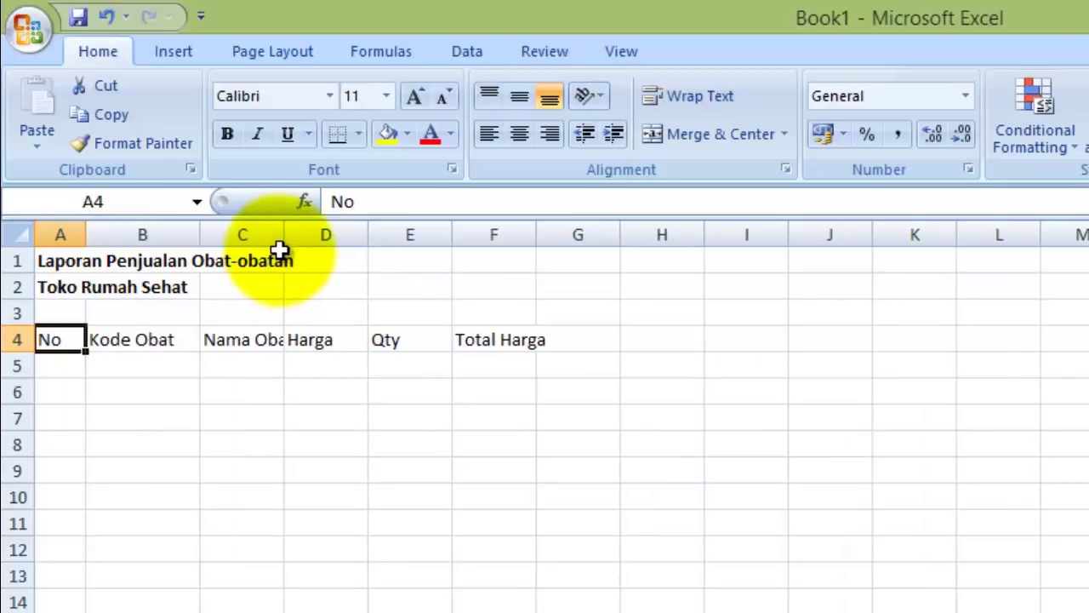
left_click_drag(284, 236, 365, 240)
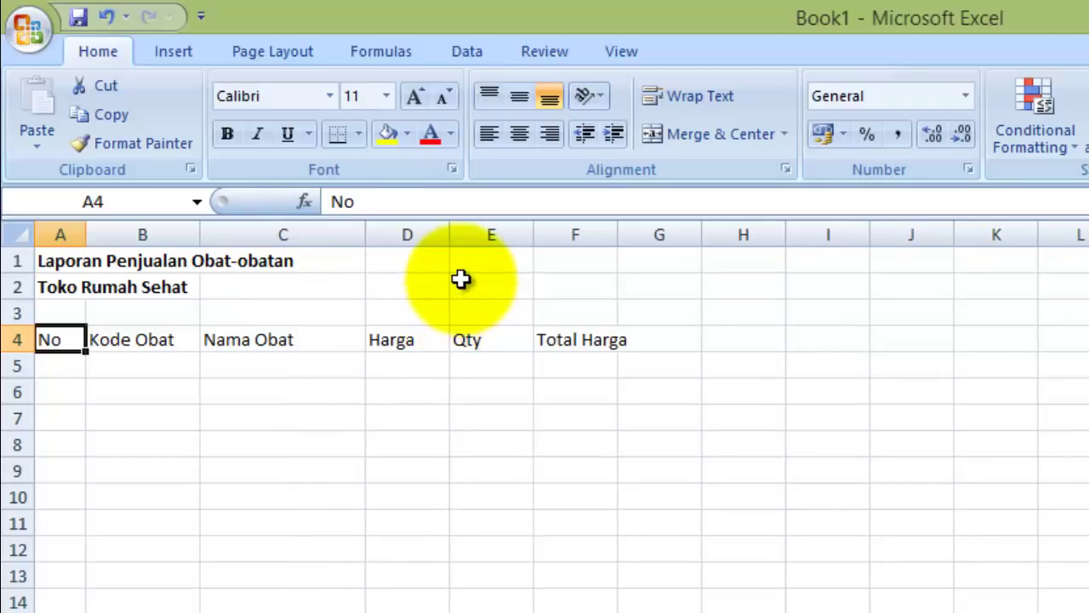
left_click_drag(451, 235, 487, 236)
left_click_drag(577, 235, 545, 235)
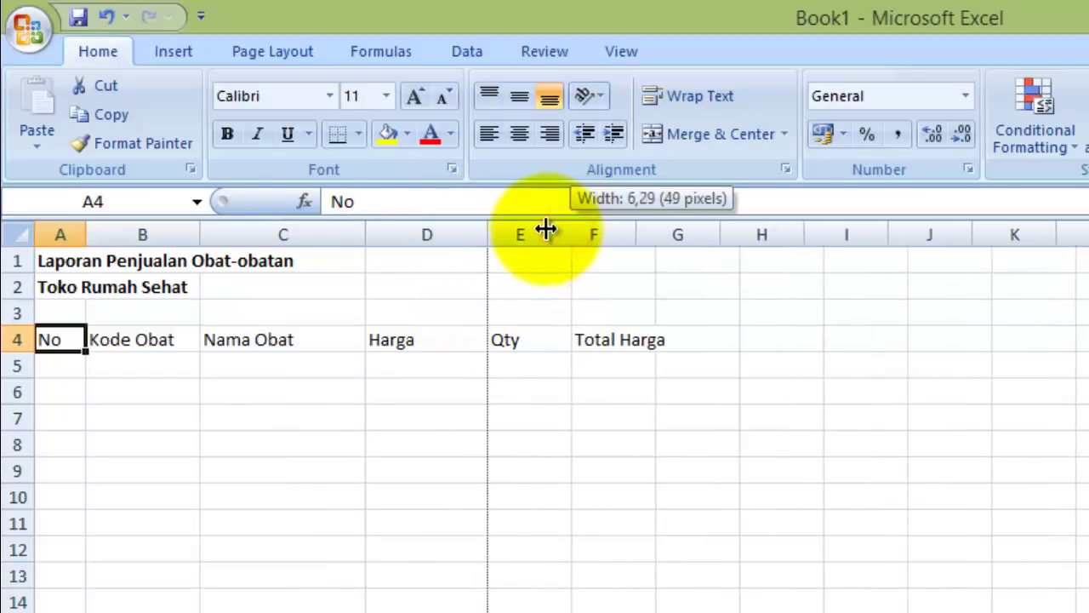
left_click_drag(628, 236, 688, 244)
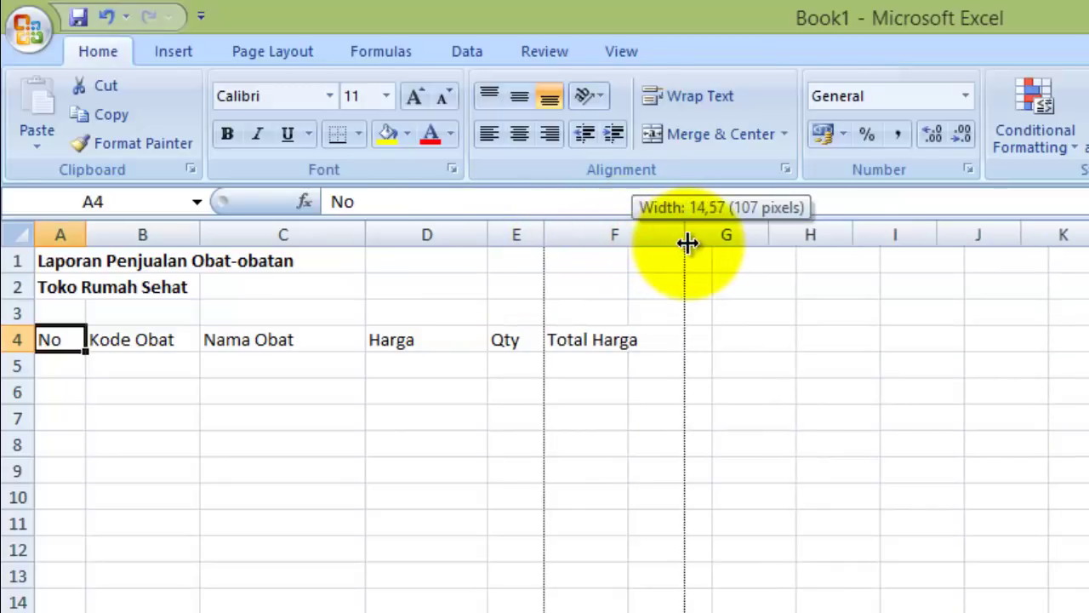
left_click(70, 371)
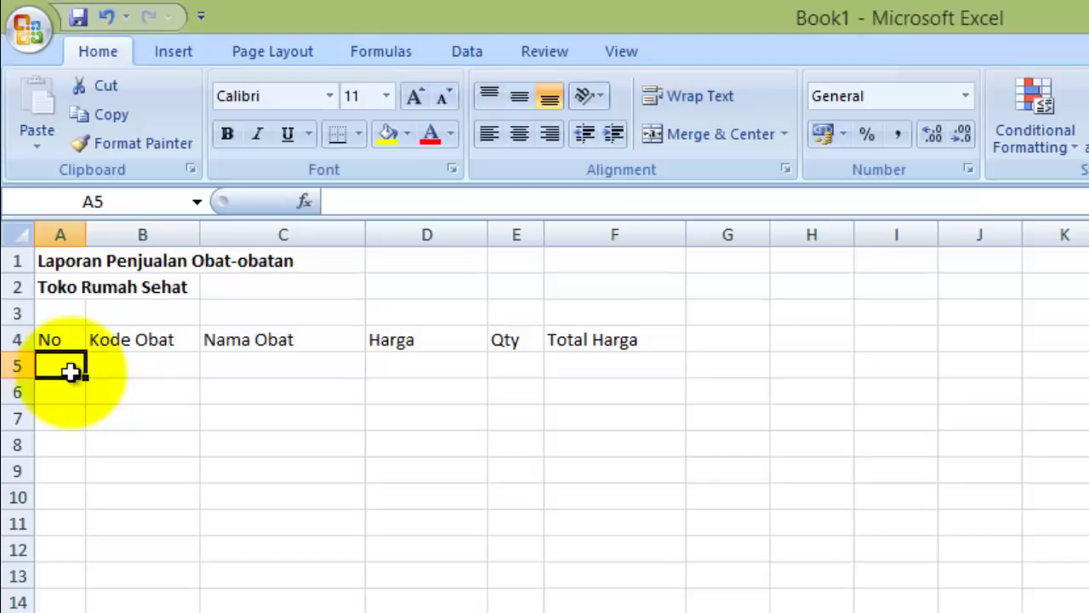
Fill A5:A9 with the series 1 to 5 and center the numbers.
type("1")
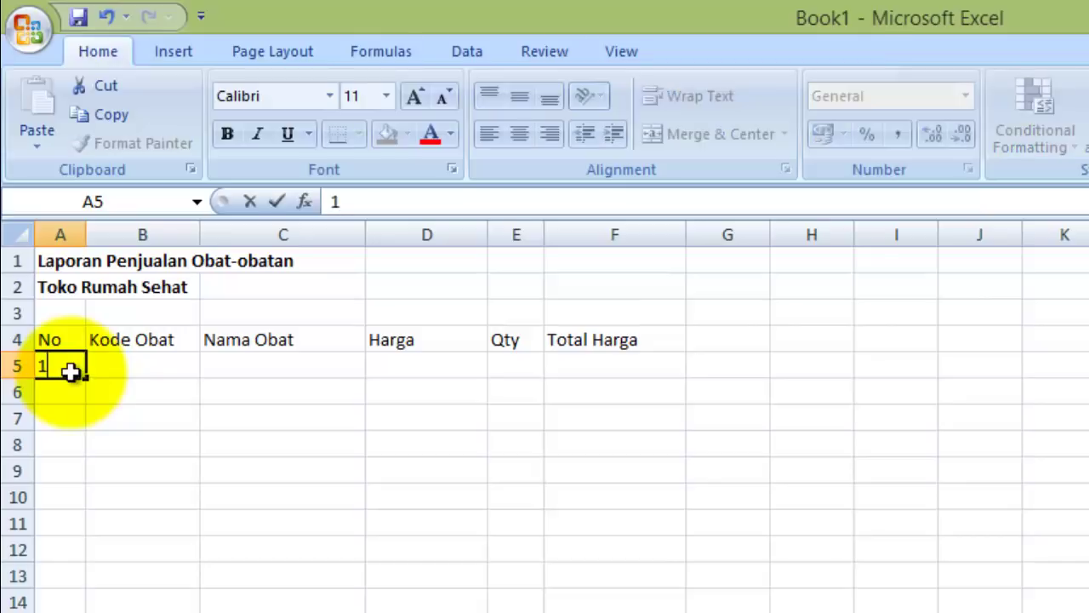
key("Return")
type("2")
key("Return")
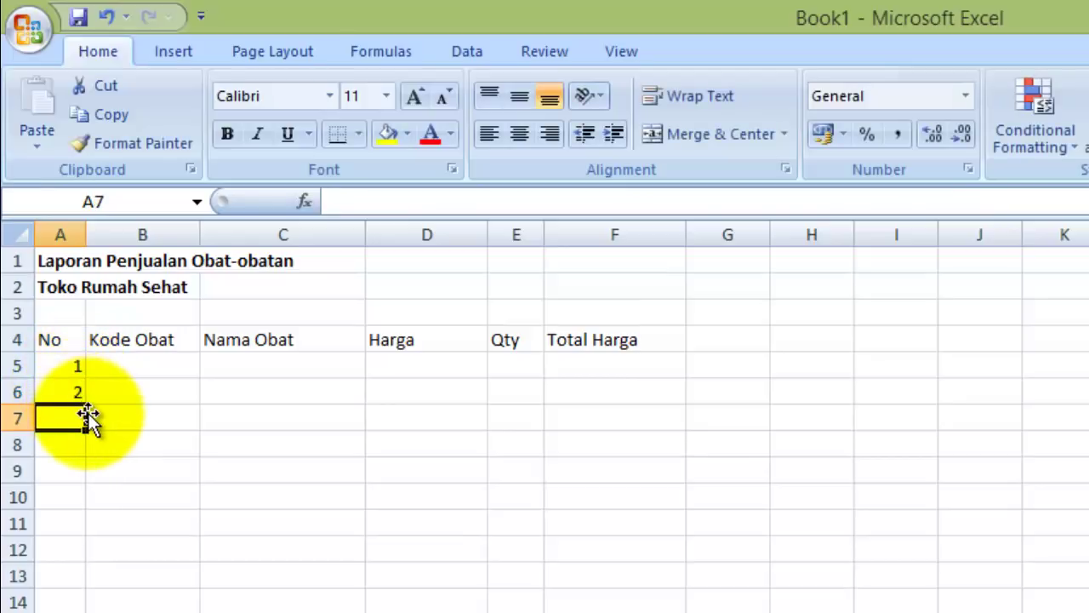
left_click(78, 365)
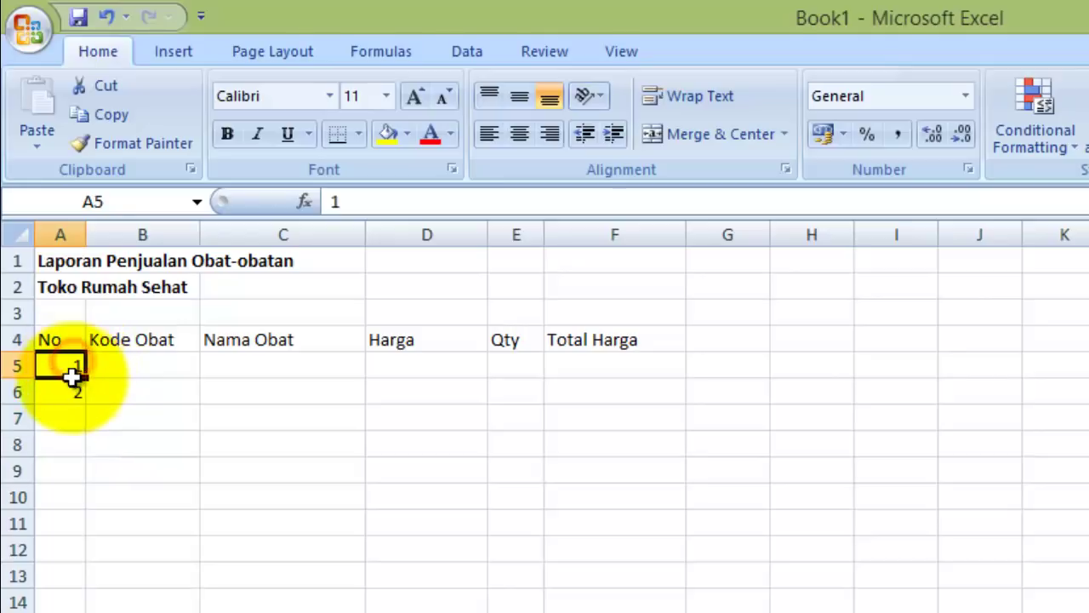
left_click_drag(72, 364, 73, 390)
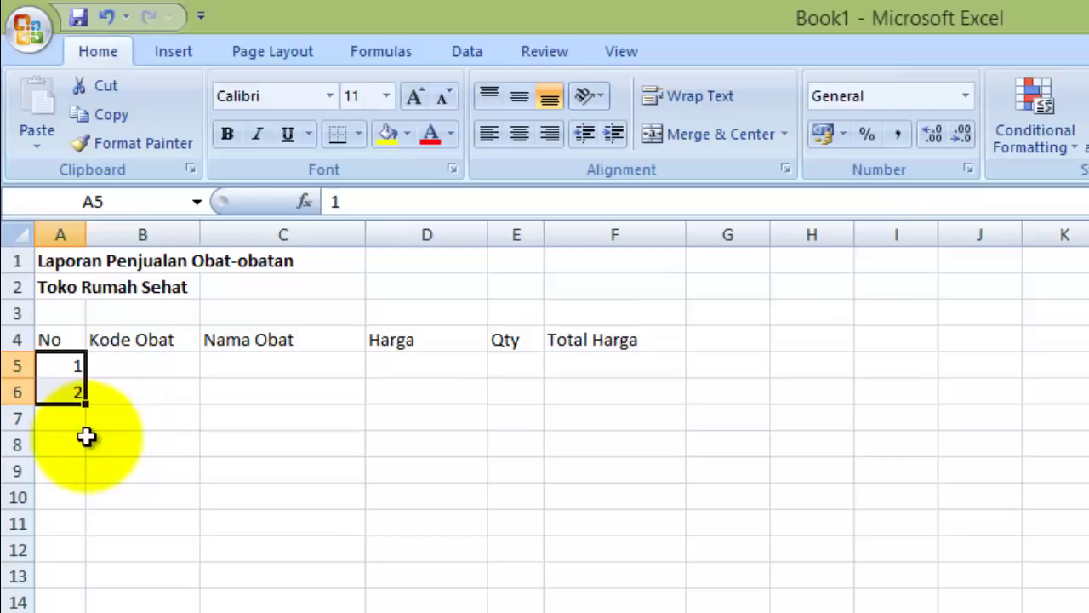
left_click(70, 366)
left_click_drag(69, 366, 71, 389)
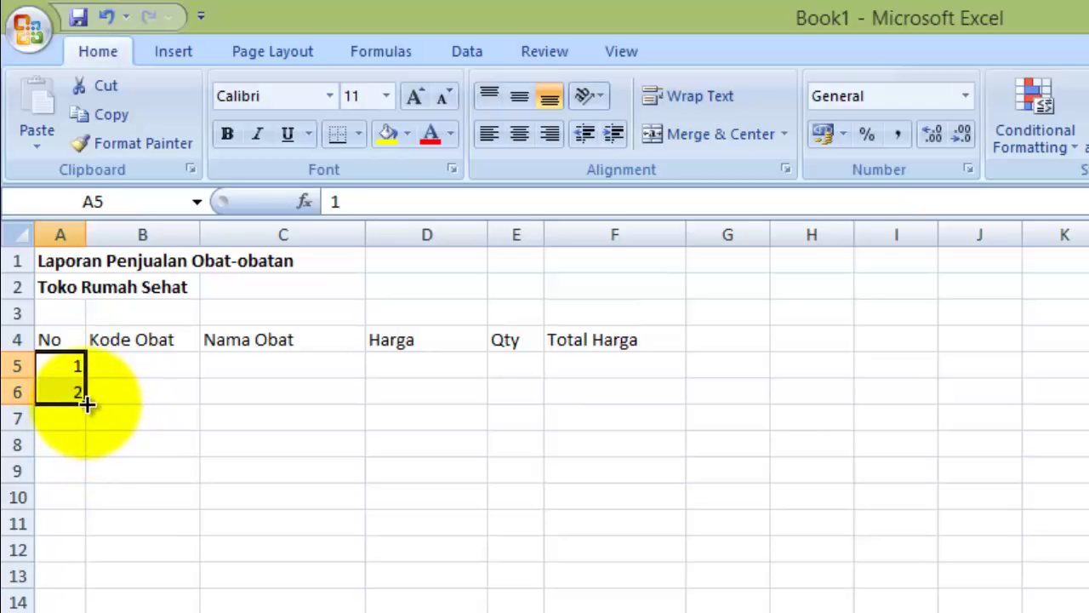
left_click_drag(88, 405, 90, 480)
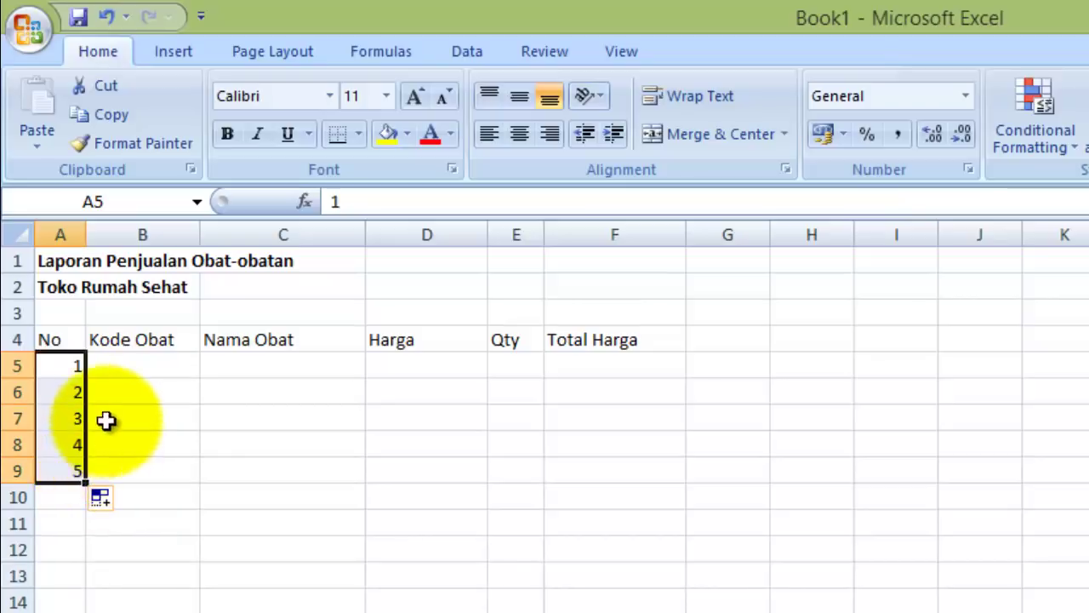
left_click(519, 134)
left_click(152, 370)
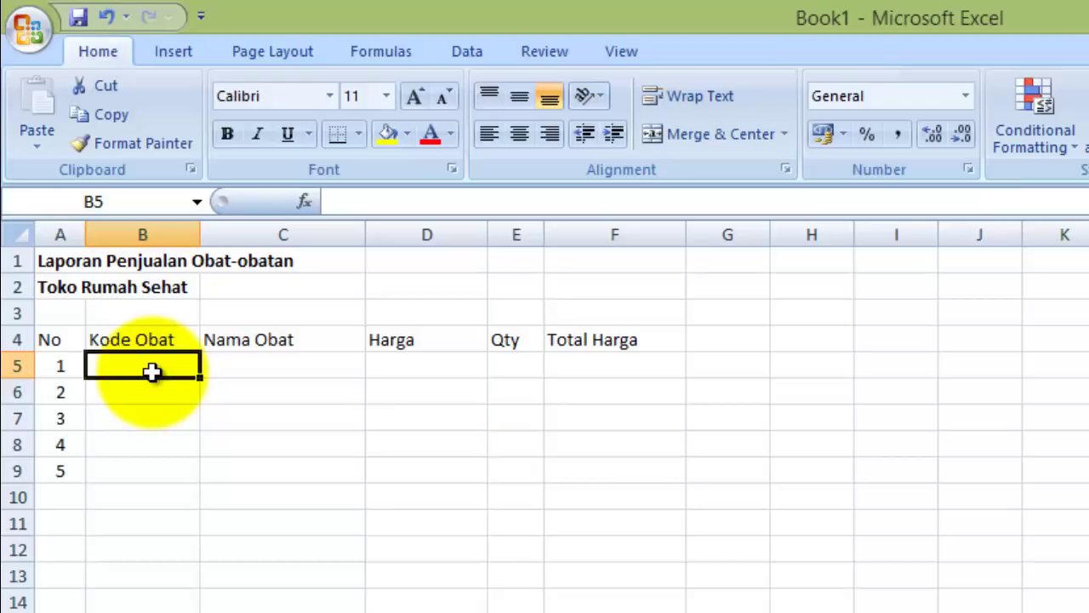
Enter O001 and O002 in B5:B6 and extend the codes to O005 in B9.
type("O")
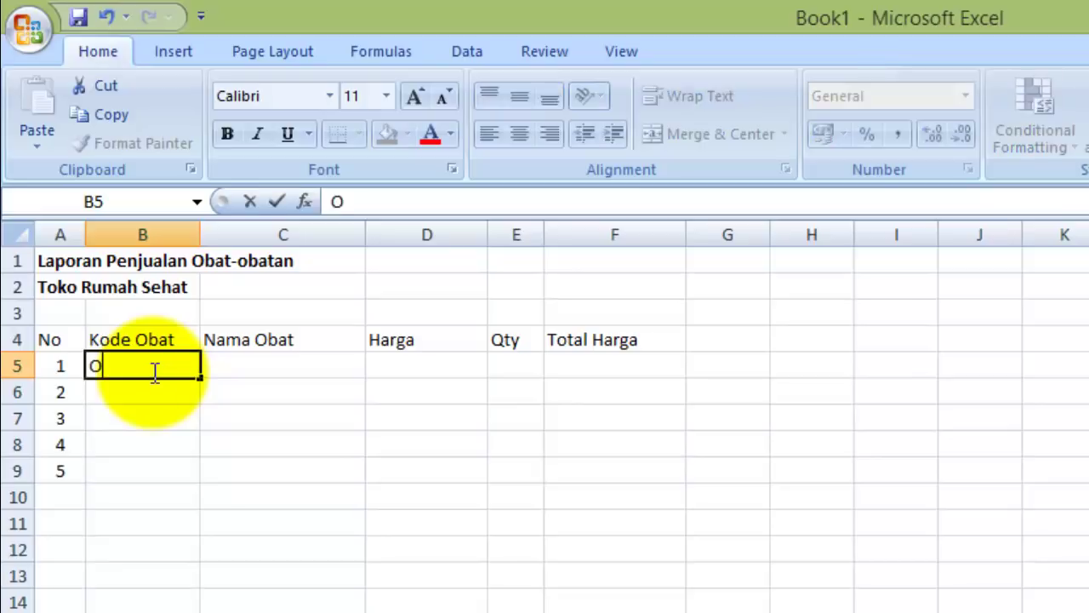
type("001")
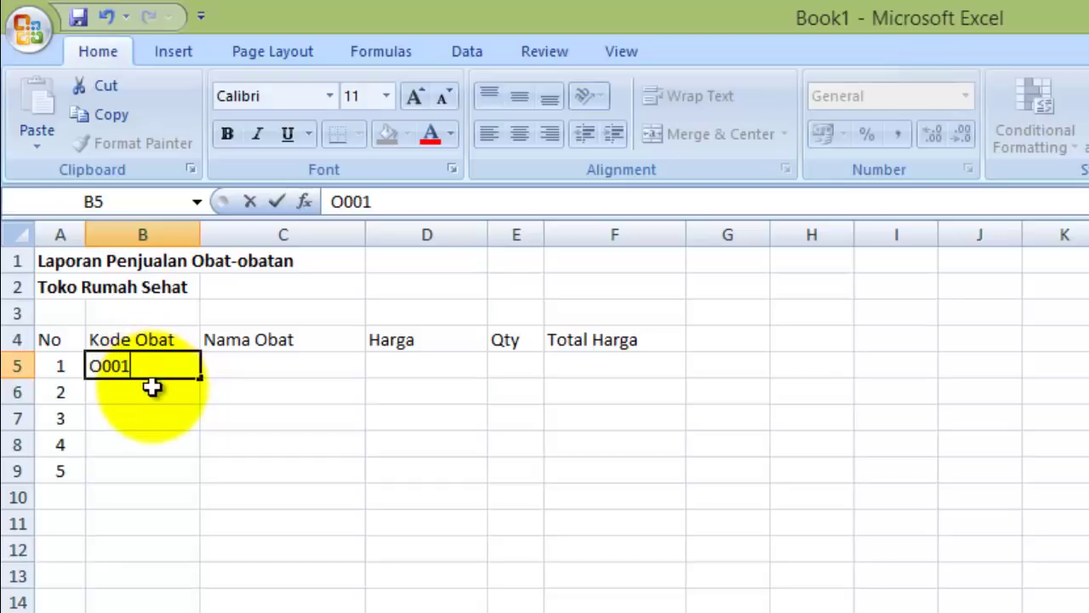
left_click(150, 385)
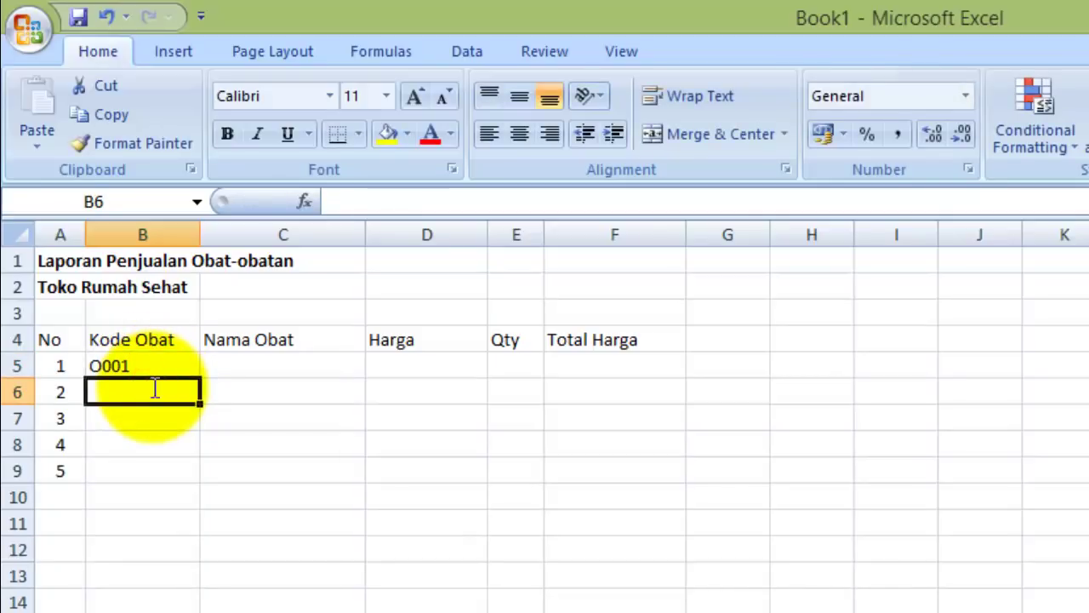
type("o")
key("BackSpace")
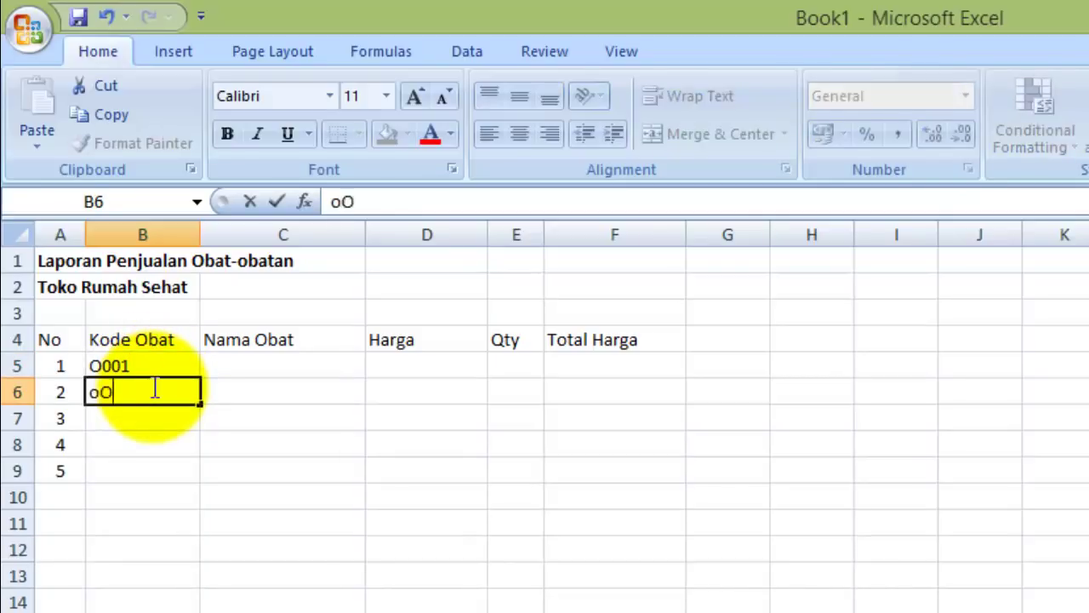
type("O002")
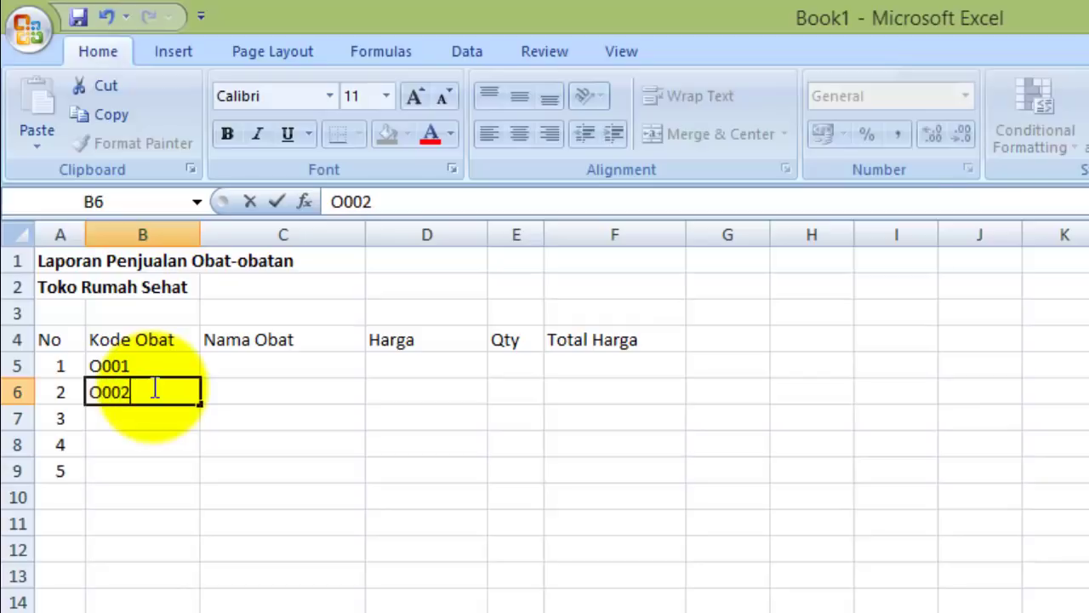
mouse_move(156, 364)
left_mouse_down()
mouse_move(186, 391)
mouse_move(204, 478)
left_mouse_up()
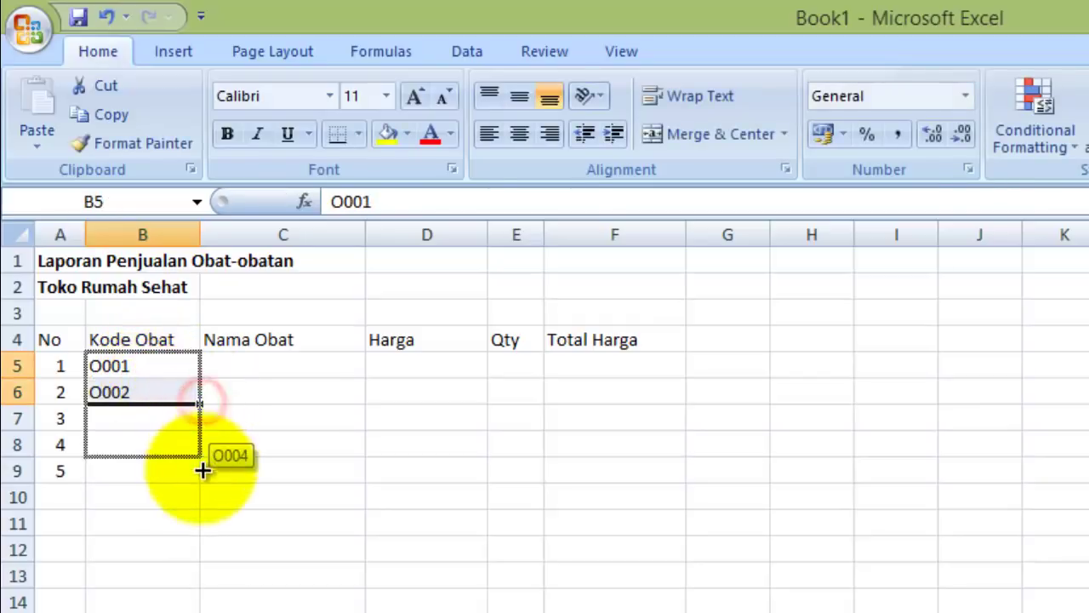
left_click(169, 516)
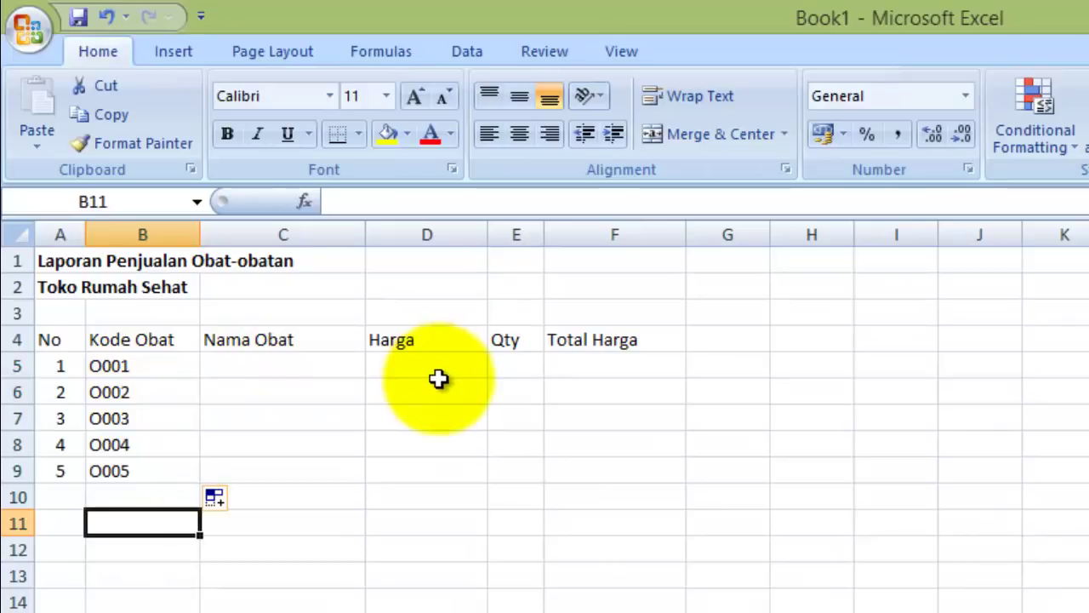
Enter quantities 20, 25, 30, 35 and 40 in E5:E9.
left_click(505, 364)
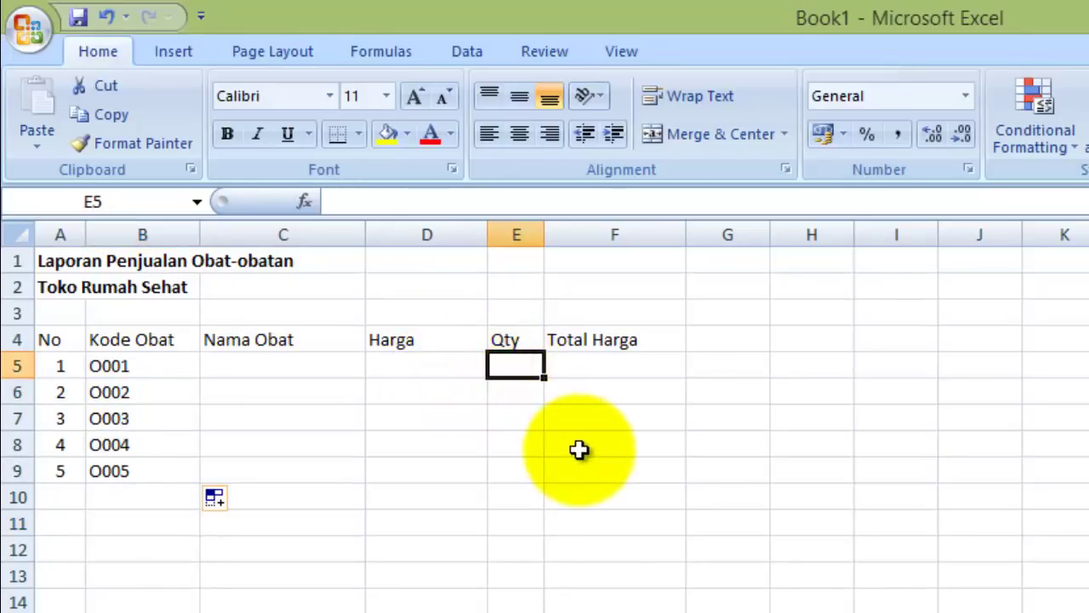
type("20")
key("Tab")
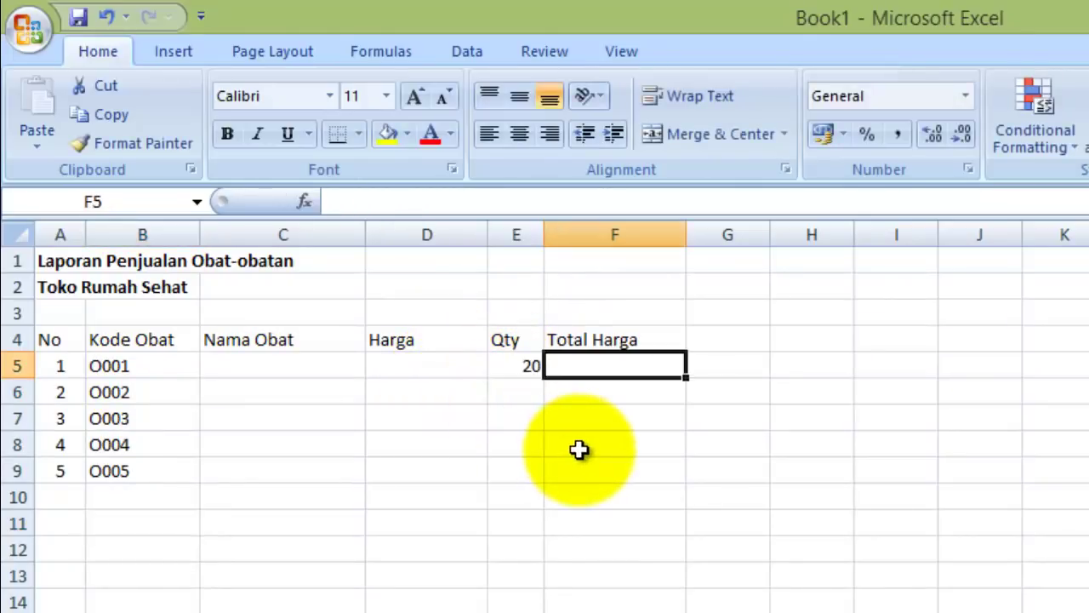
key("Return")
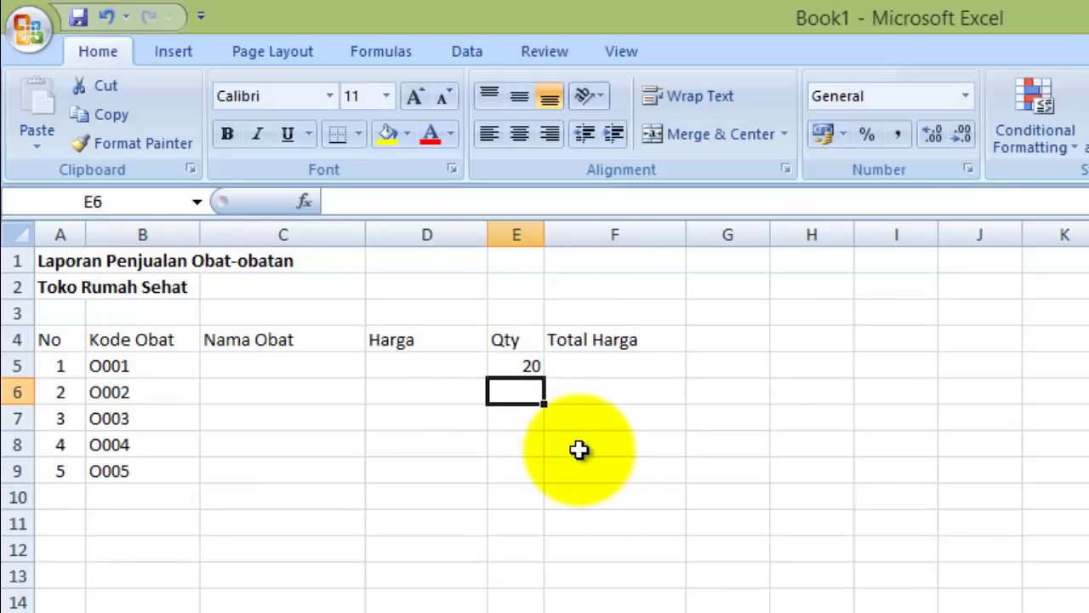
type("2")
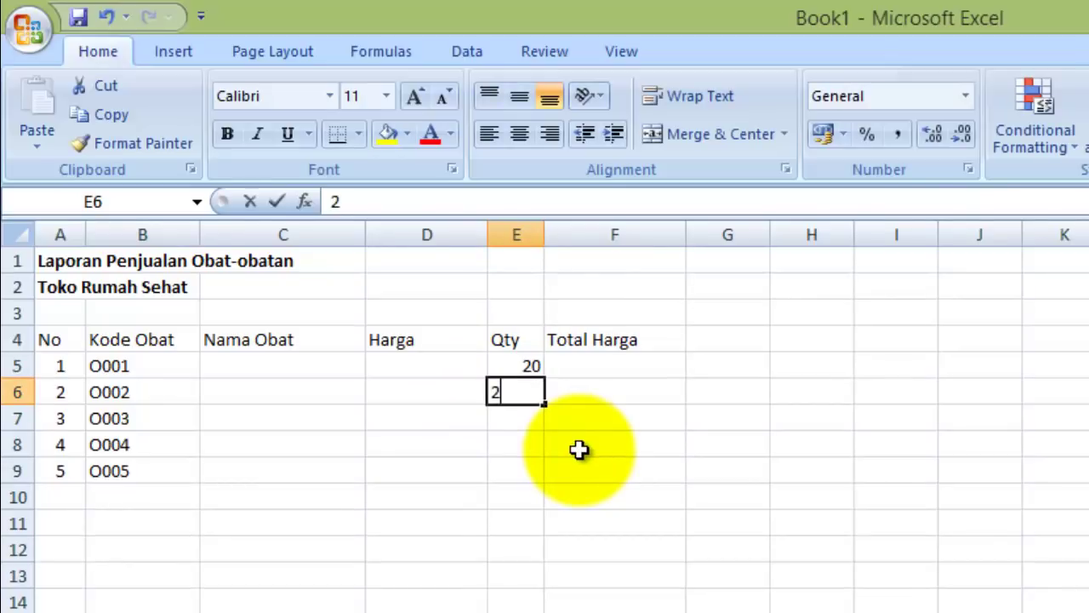
type("5")
key("Return")
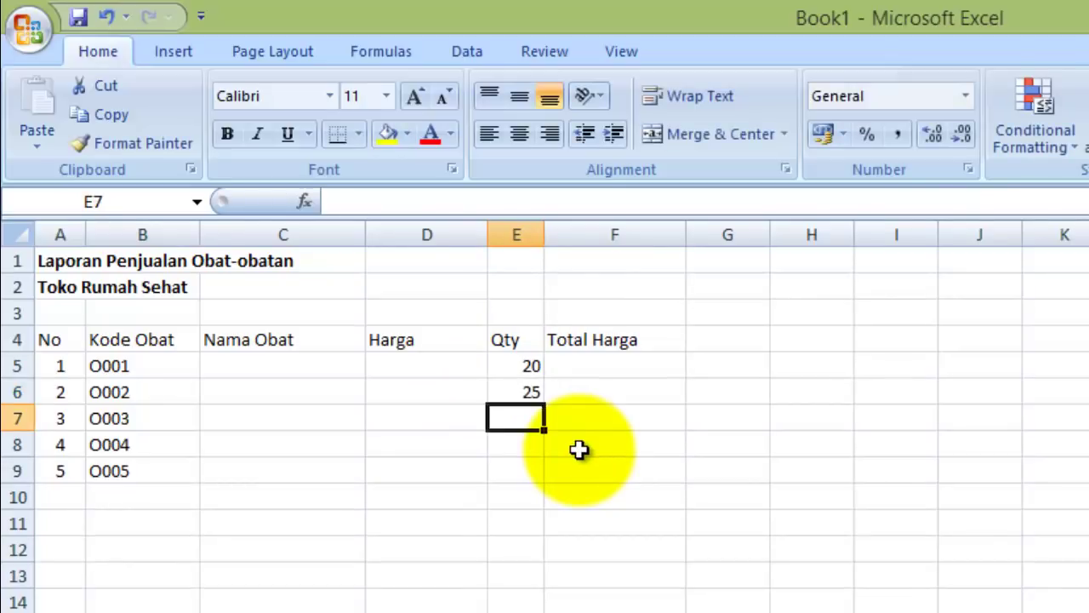
type("30")
key("Return")
type("35")
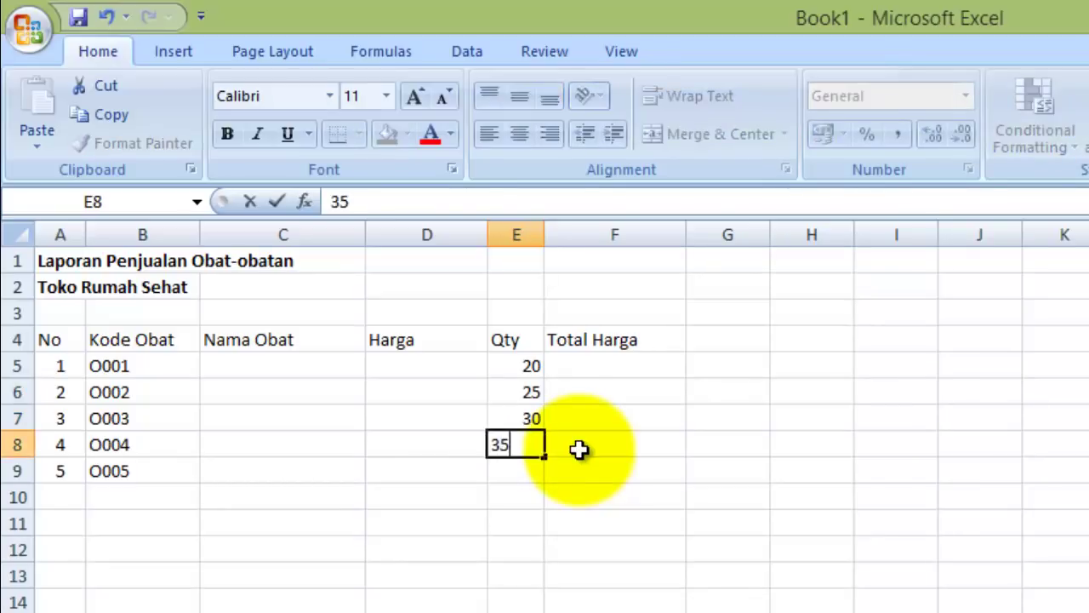
key("Return")
type("40")
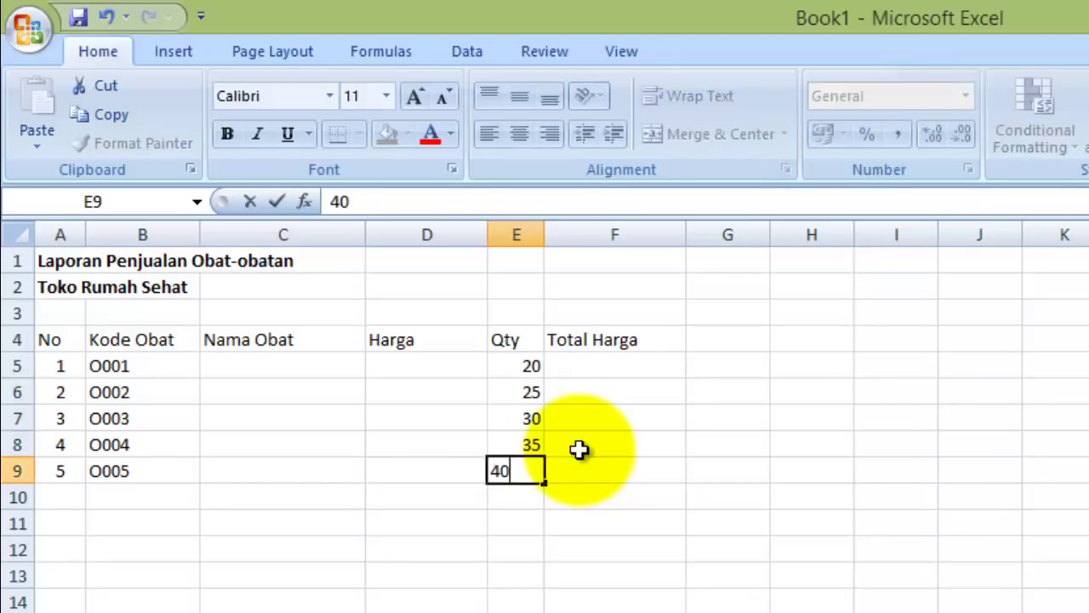
key("Up")
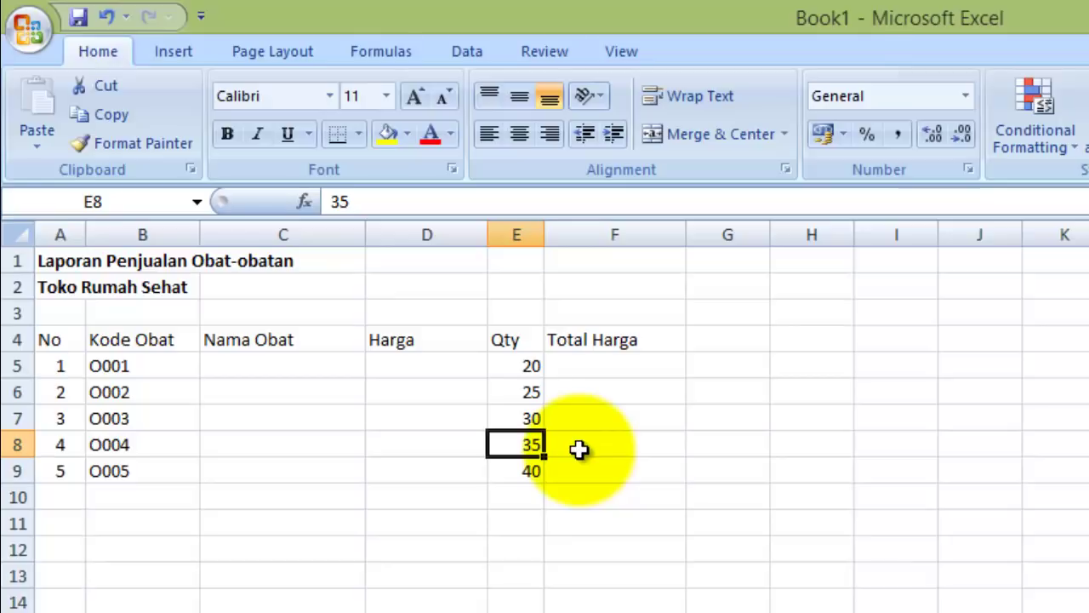
key("Right")
key("Up")
key("Up")
key("Up")
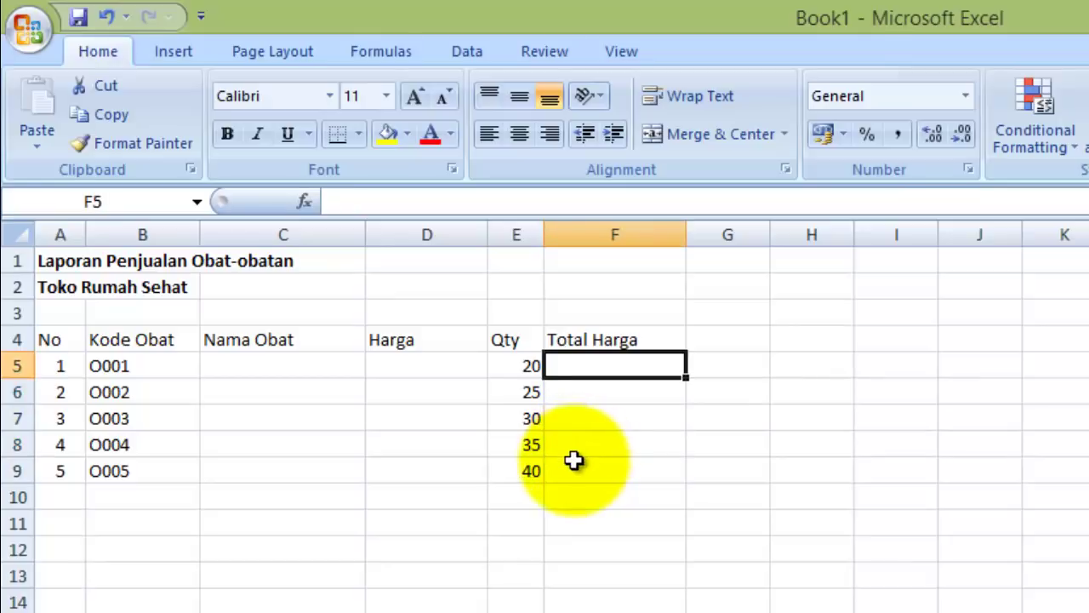
Apply All Borders to the table range A4:F9.
left_click(62, 341)
left_click_drag(61, 341, 627, 425)
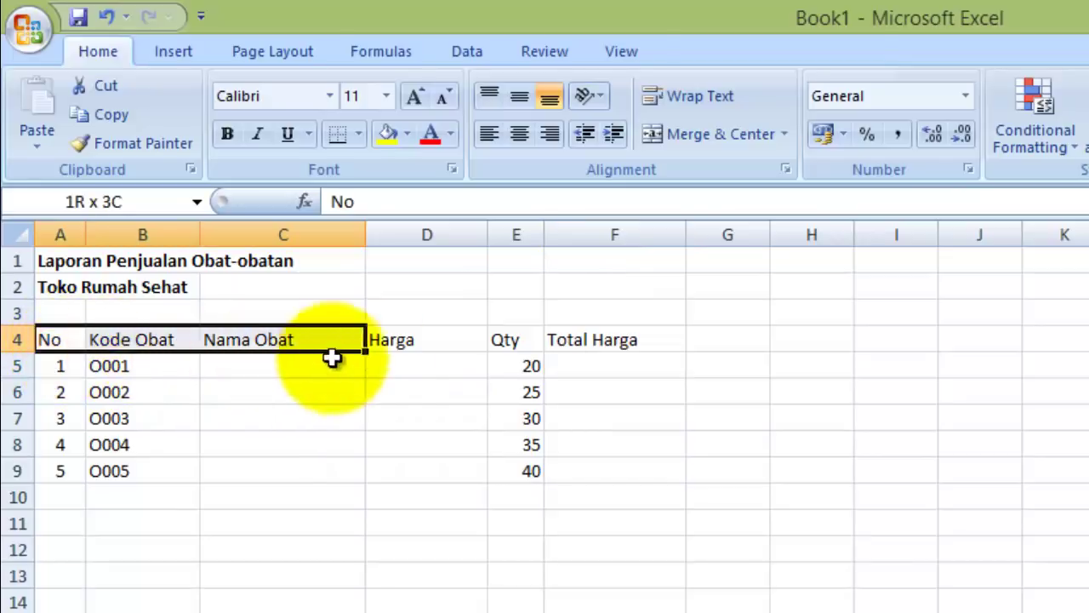
left_click_drag(51, 340, 648, 460)
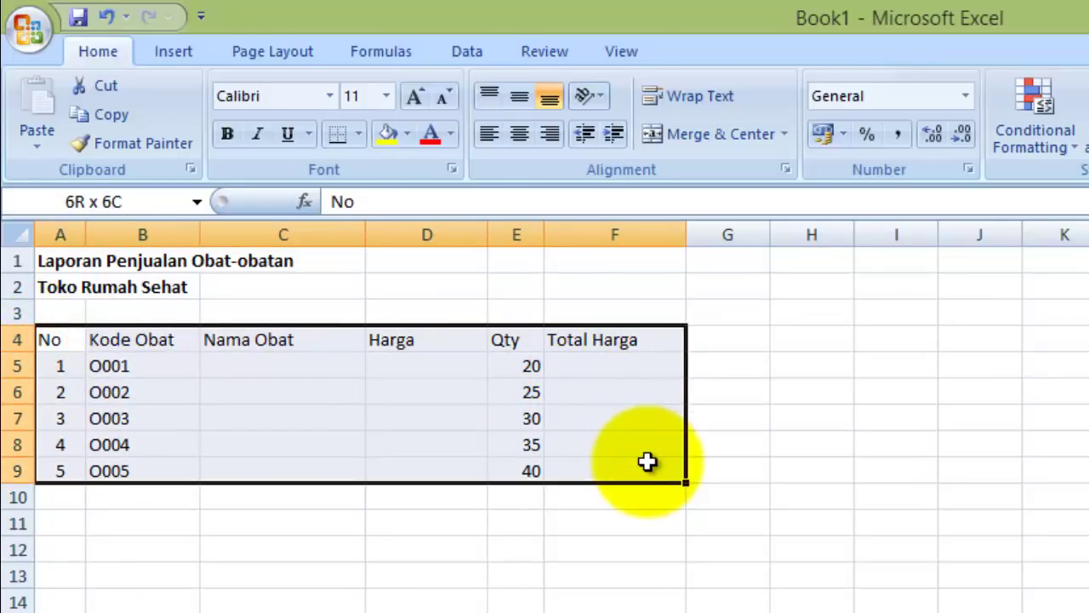
left_click(360, 136)
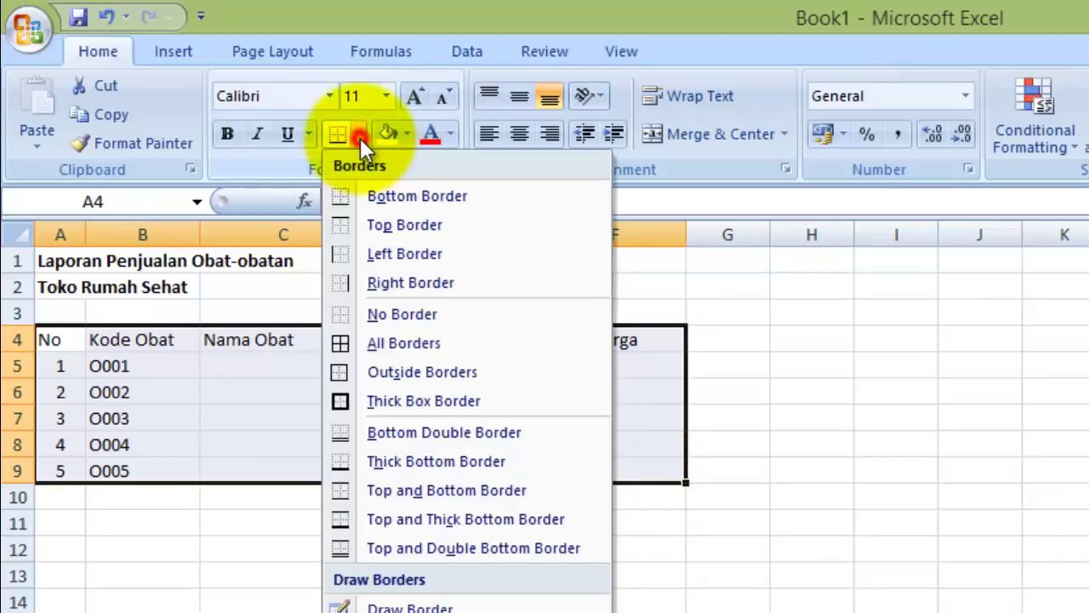
left_click(430, 341)
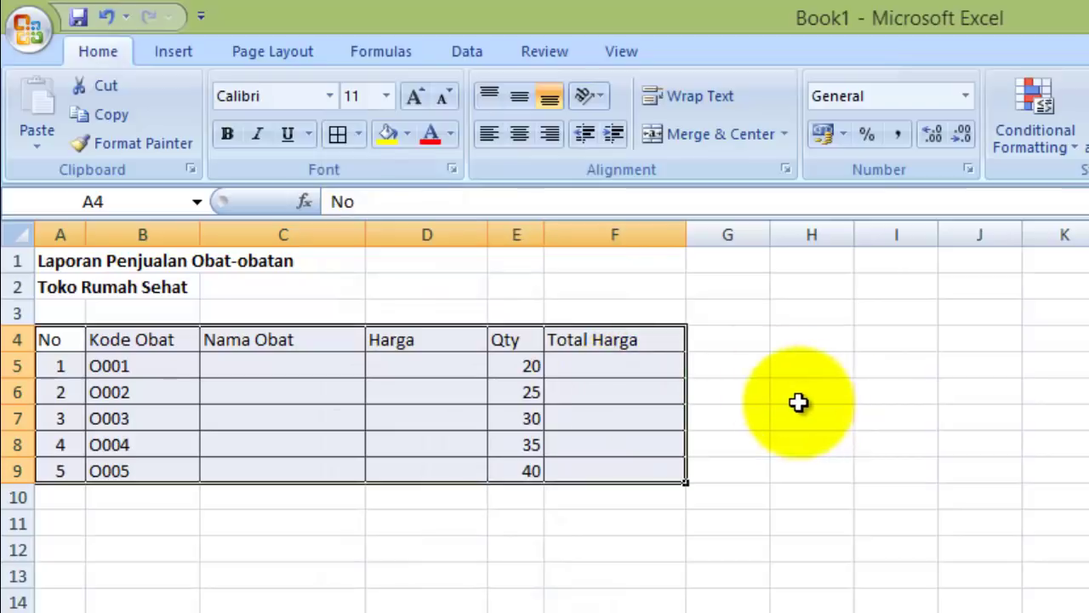
left_click(715, 394)
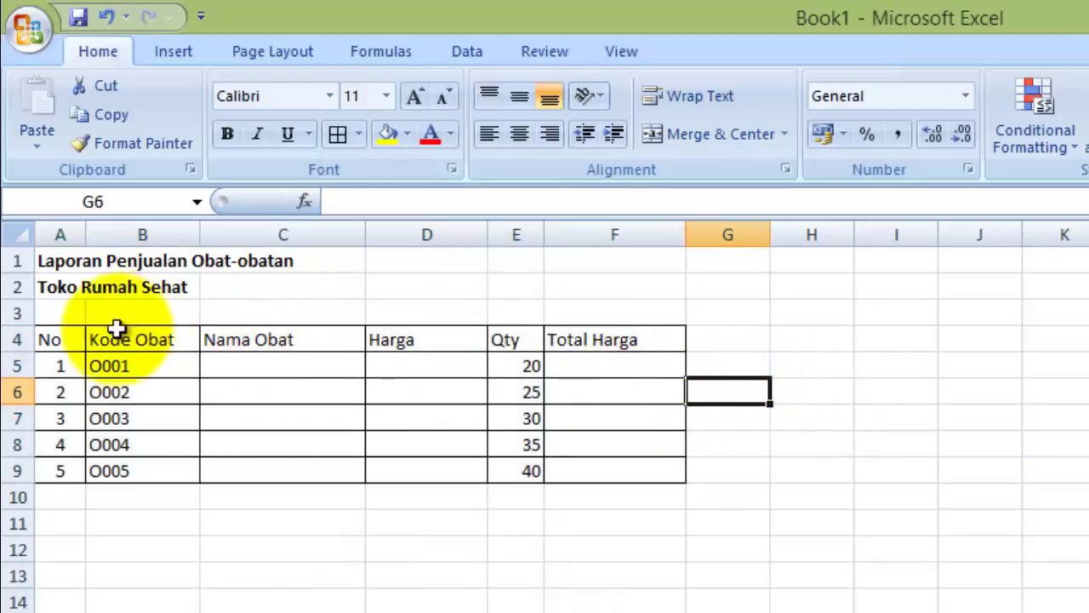
left_click_drag(53, 337, 617, 339)
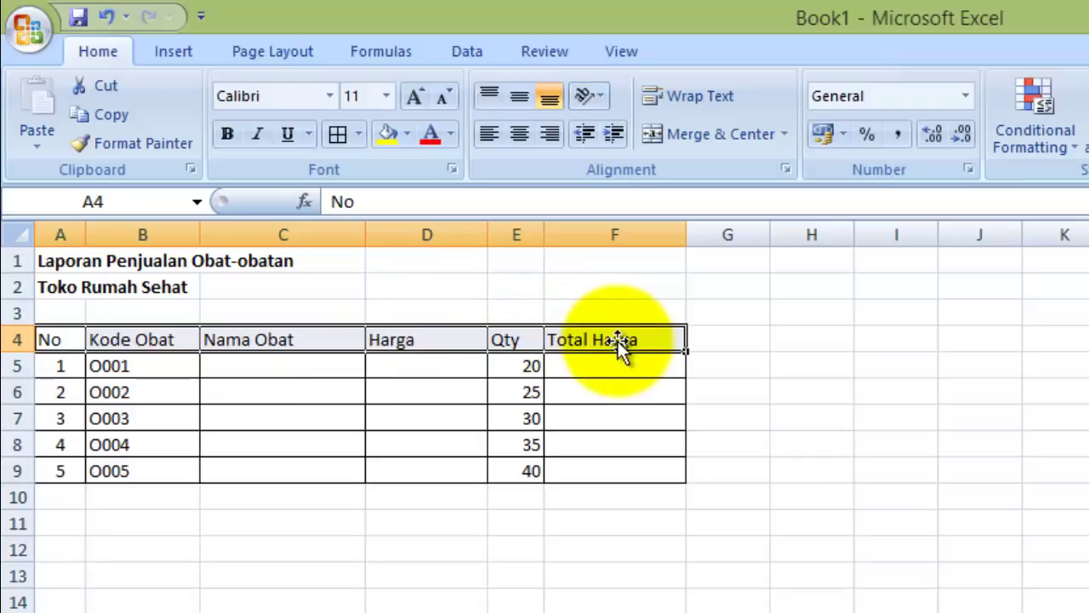
Centre the bold row 4 headers No through Total Harga, then select cell H4.
left_click(518, 137)
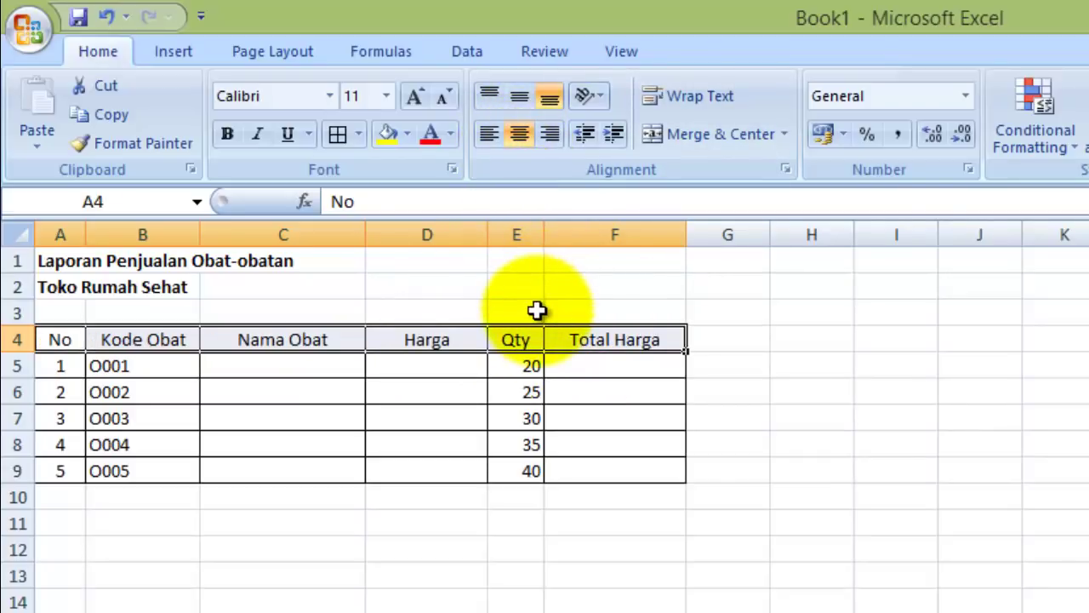
left_click(730, 360)
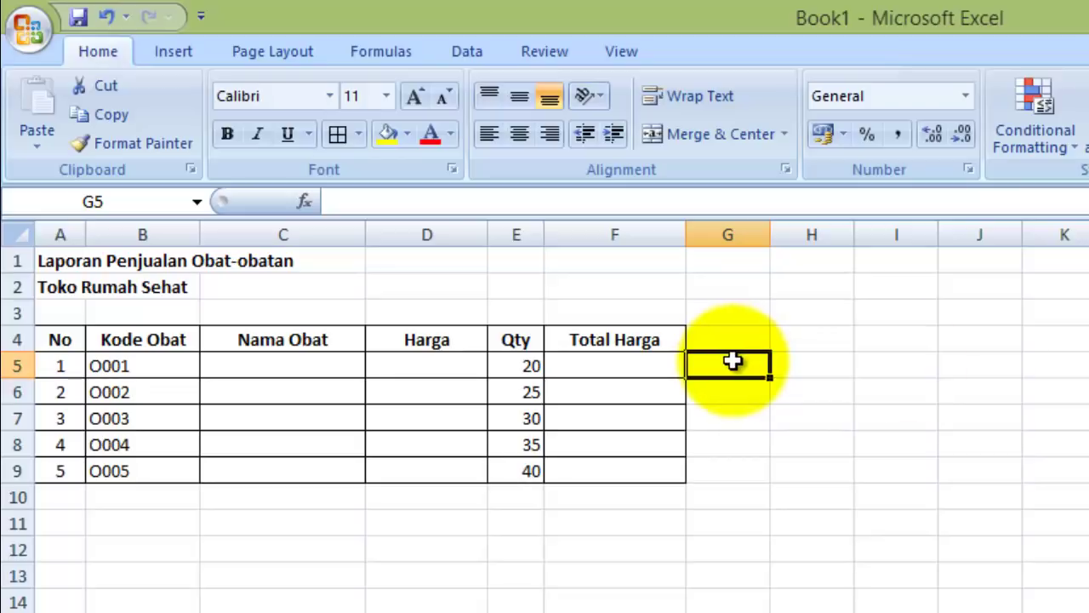
left_click(825, 339)
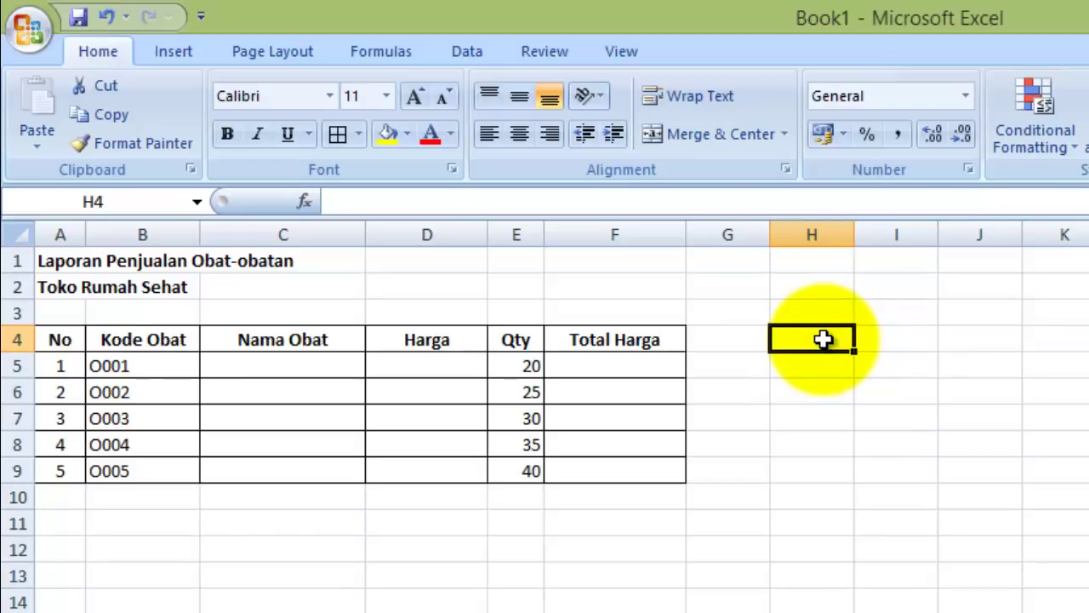
Enter the labels Kode Obat, Nama Obat and Harga down cells H4 to H6.
type("Kode Obat")
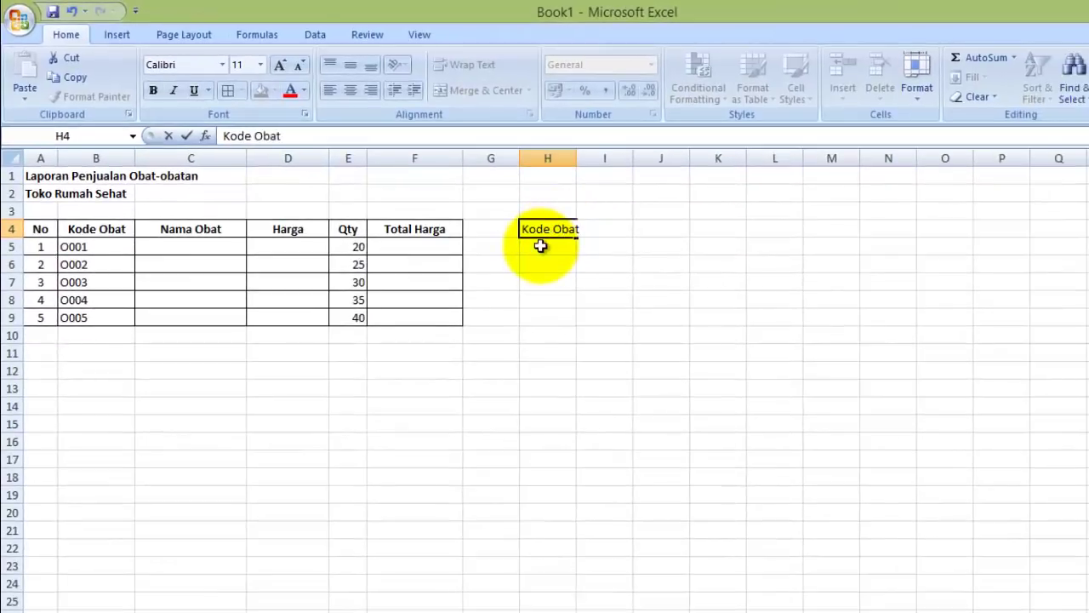
left_click(541, 246)
type("Nama")
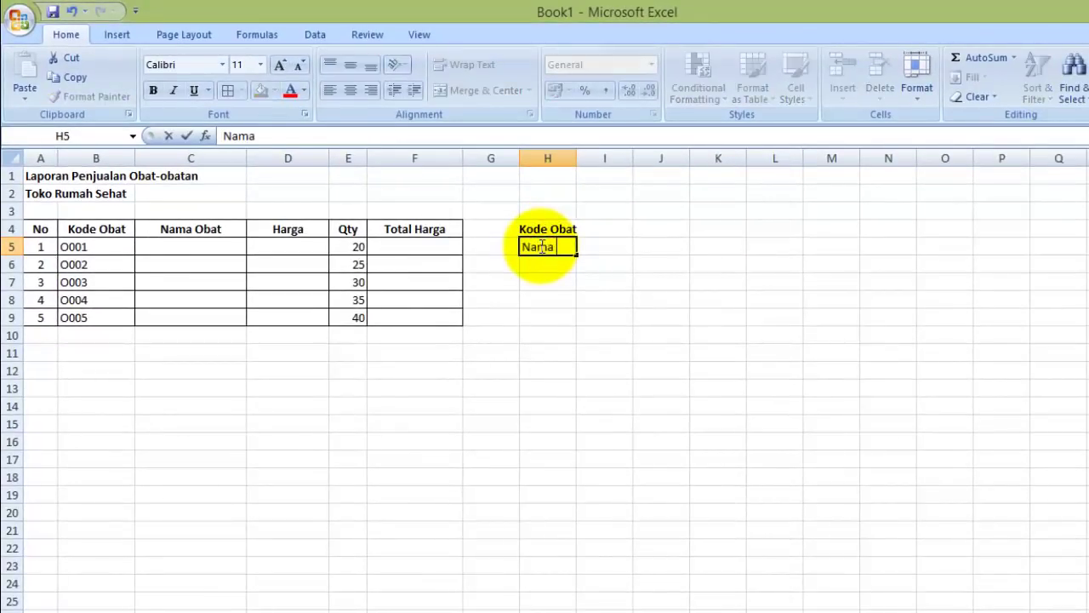
type(" Obat")
left_click(542, 265)
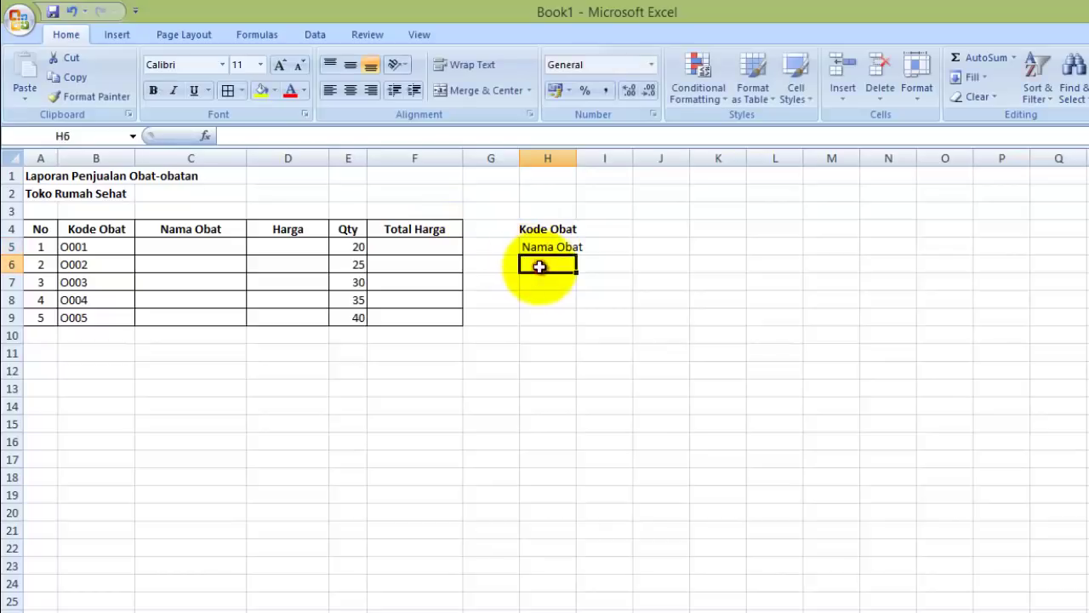
type("Harga")
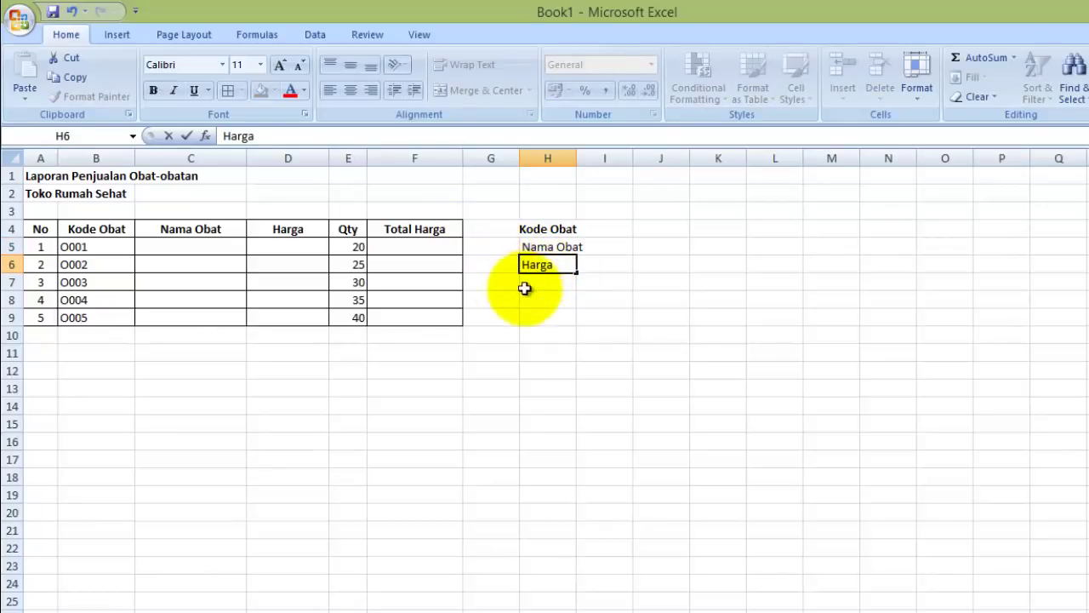
left_click(548, 280)
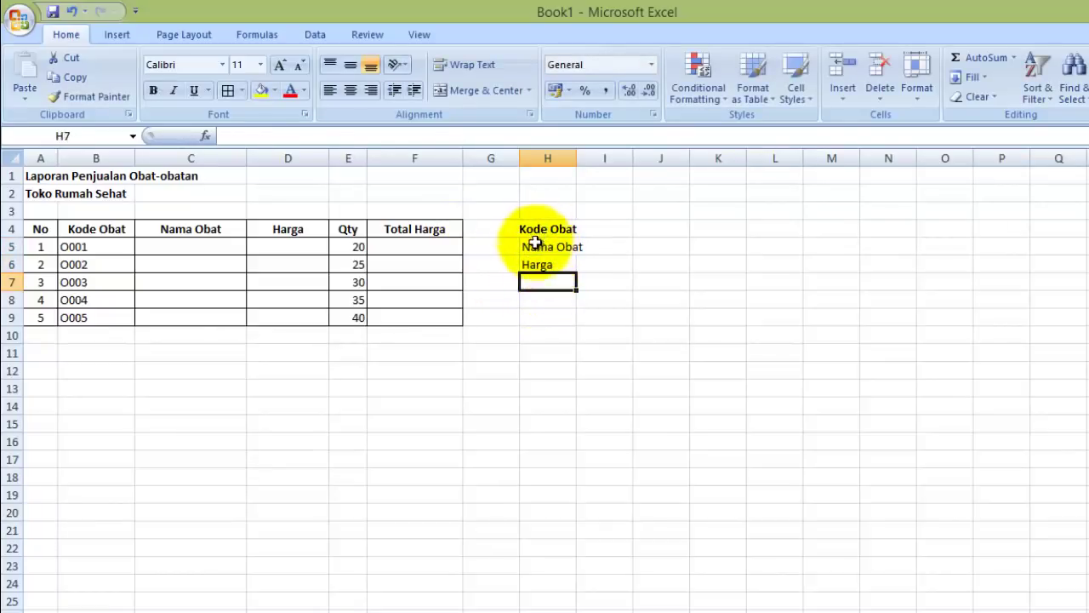
Make the Kode Obat, Nama Obat and Harga labels bold.
left_click(533, 247)
key("ctrl+b")
left_click(540, 263)
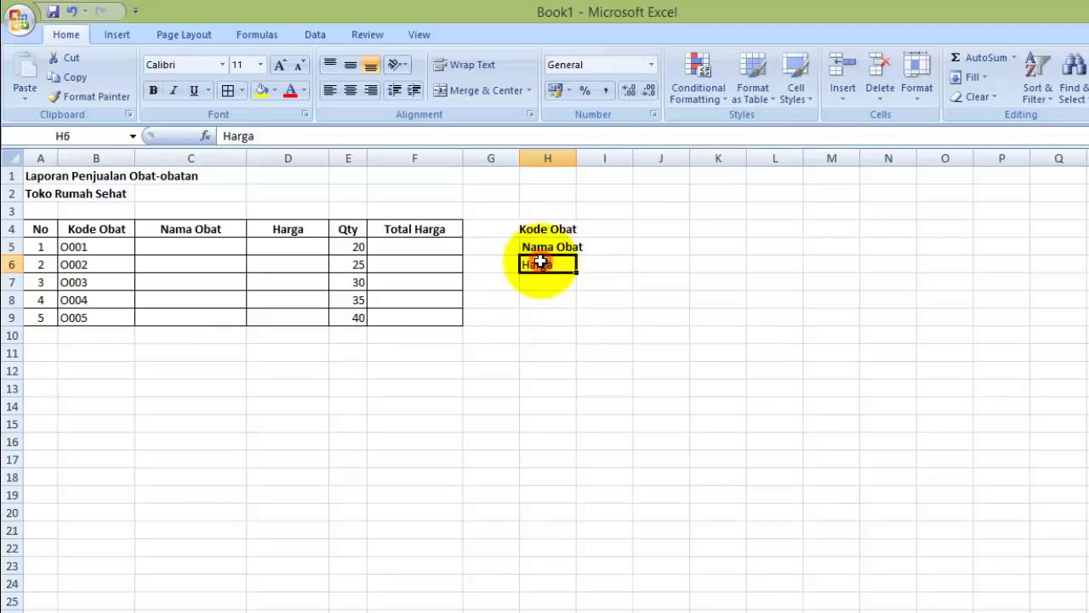
left_click(565, 281)
left_click(564, 245)
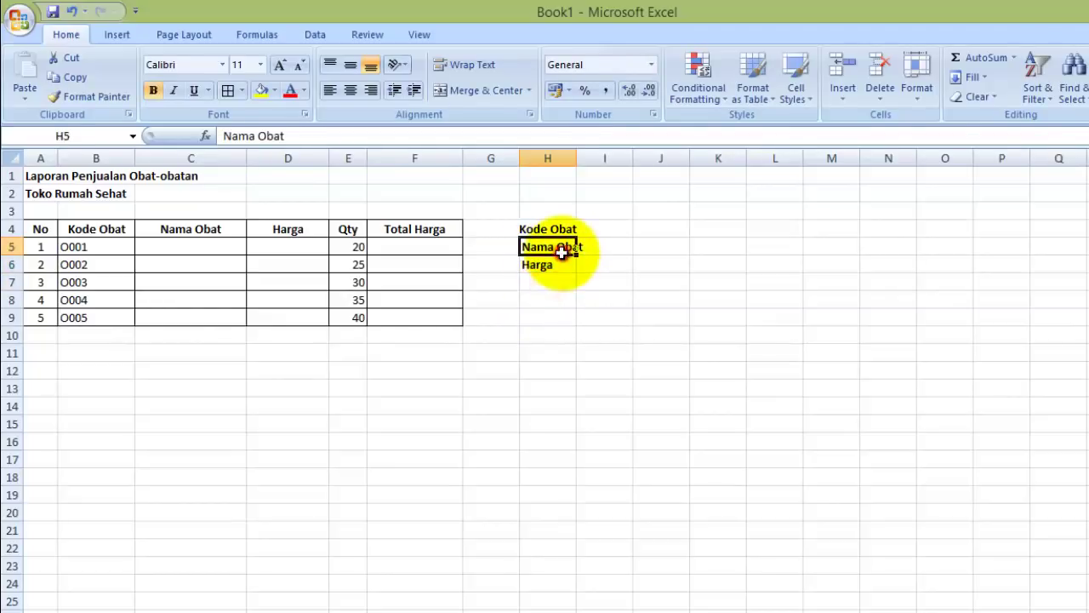
left_click(555, 228)
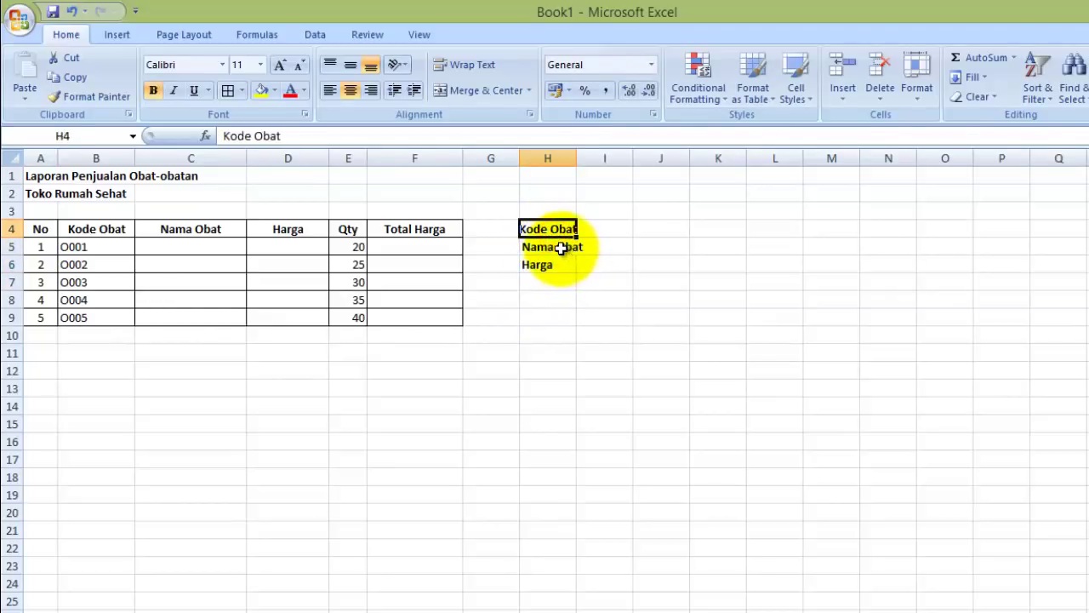
left_click(558, 246)
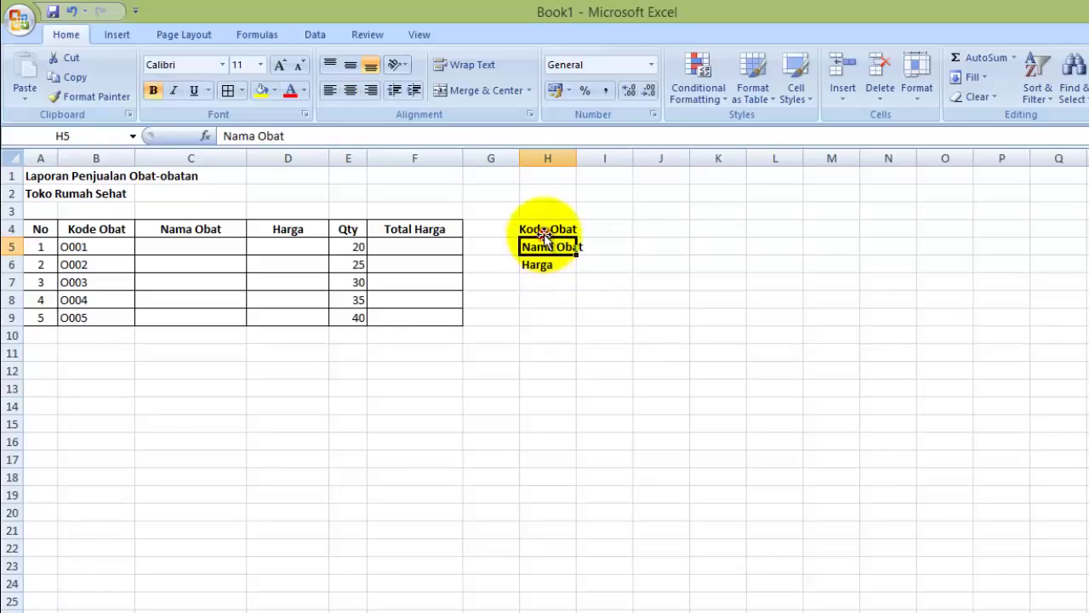
left_click(546, 228)
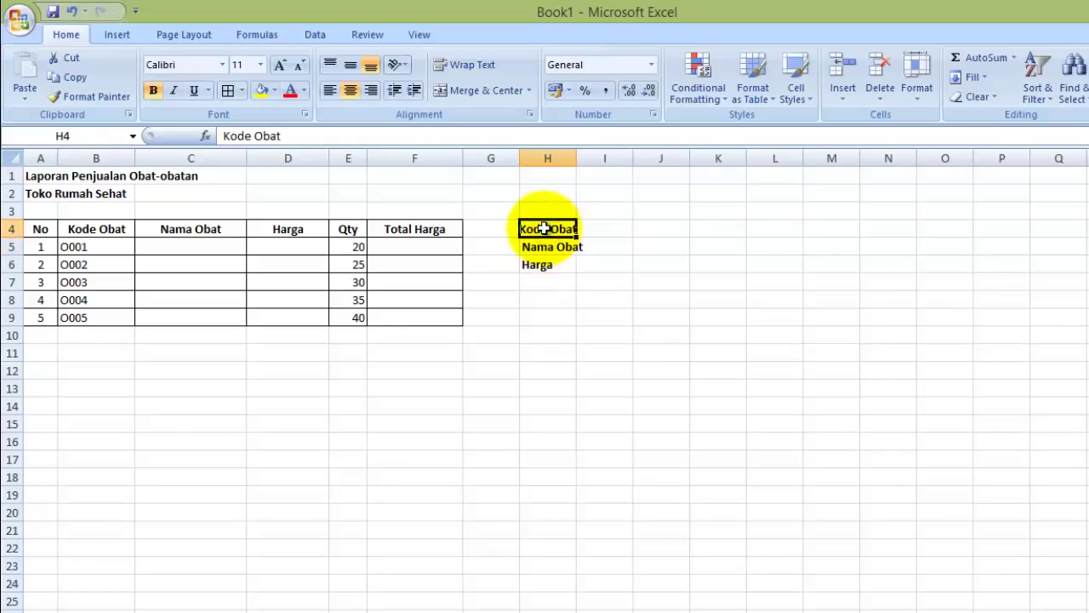
Apply All Borders to the lookup table block H4:M6.
left_click_drag(545, 228, 782, 267)
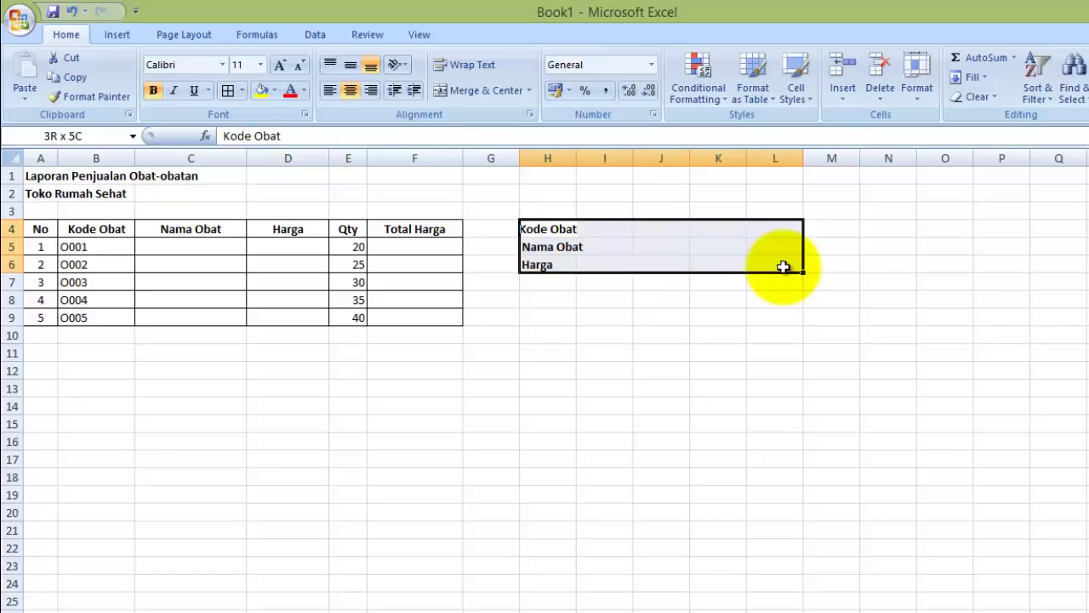
left_click_drag(783, 266, 815, 267)
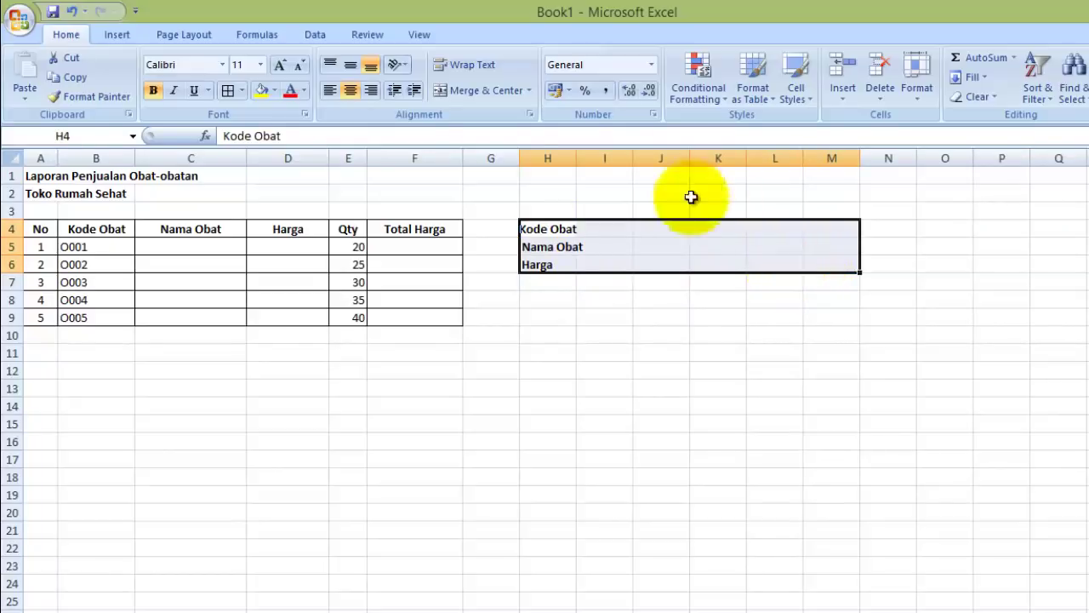
left_click(227, 90)
left_click(680, 317)
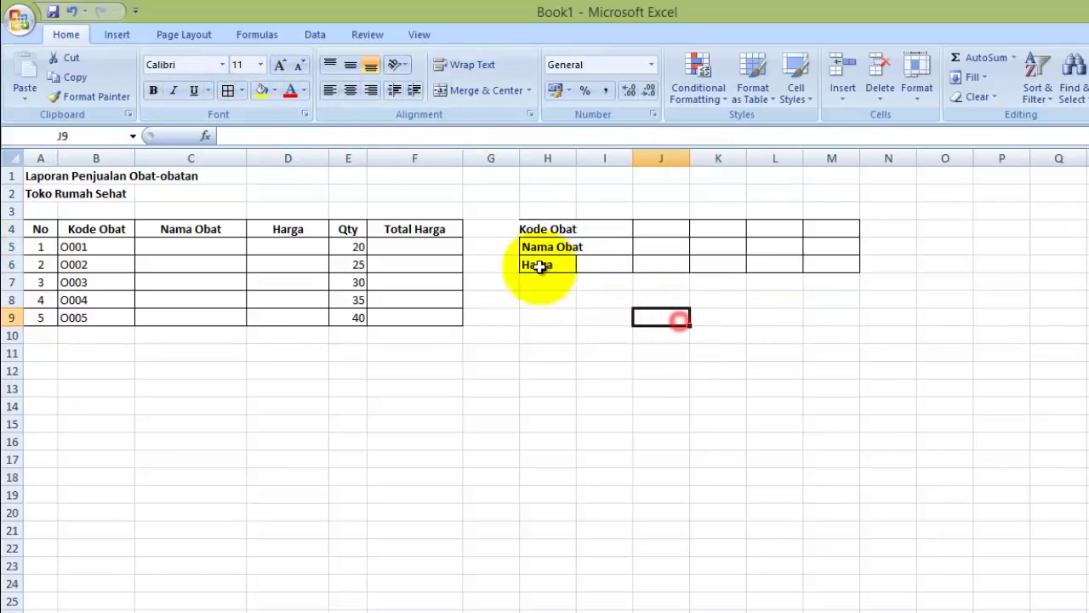
Widen column H and centre the Kode Obat, Nama Obat and Harga labels.
left_click_drag(578, 158, 634, 159)
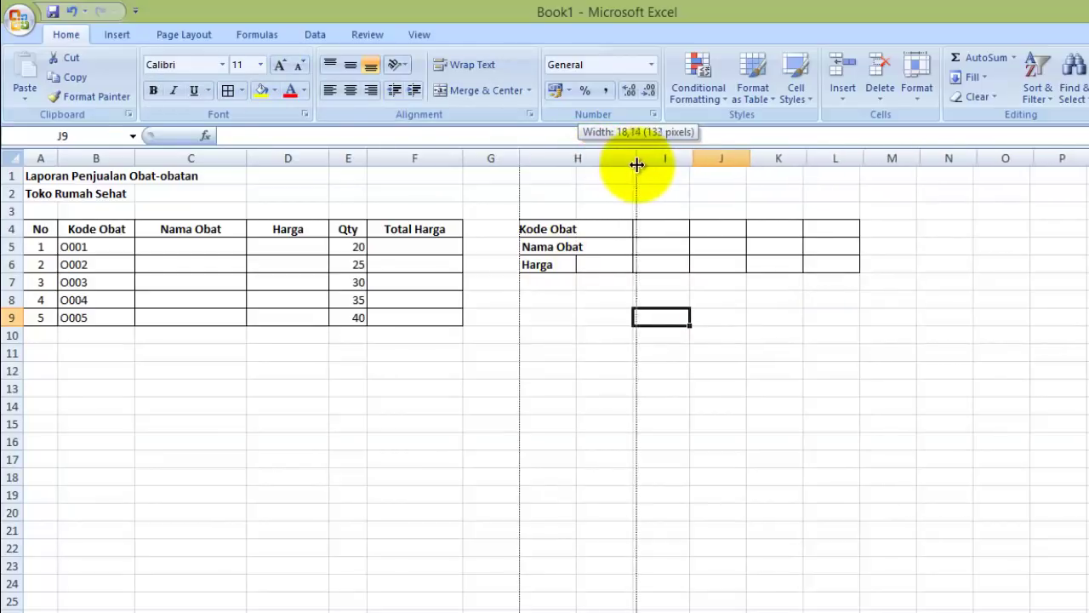
left_click(526, 297)
left_click(549, 248)
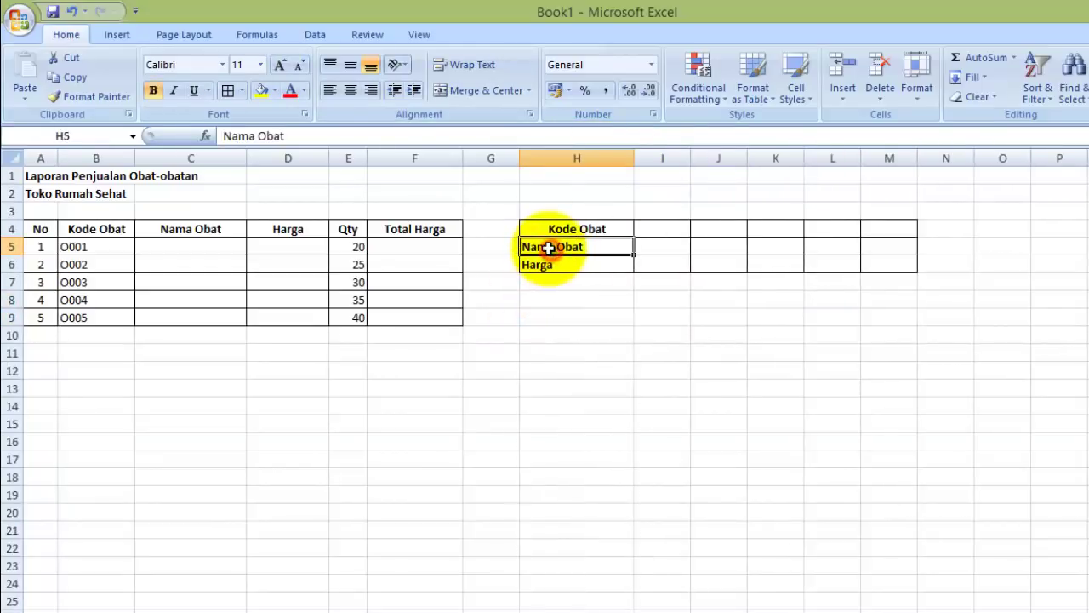
left_click_drag(549, 248, 557, 261)
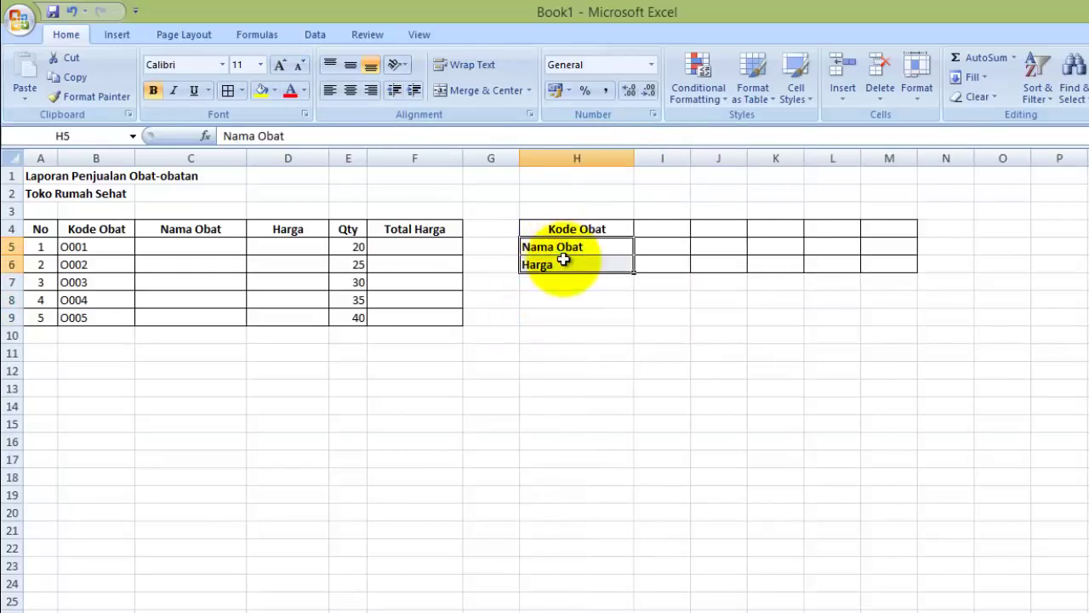
left_click(350, 90)
left_click(575, 334)
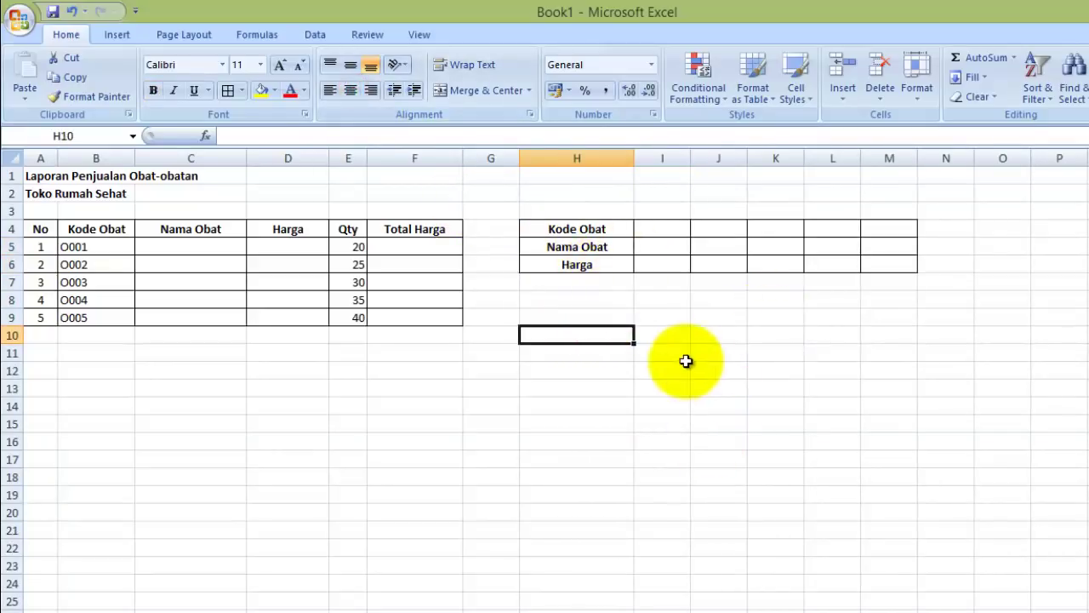
left_click(564, 231)
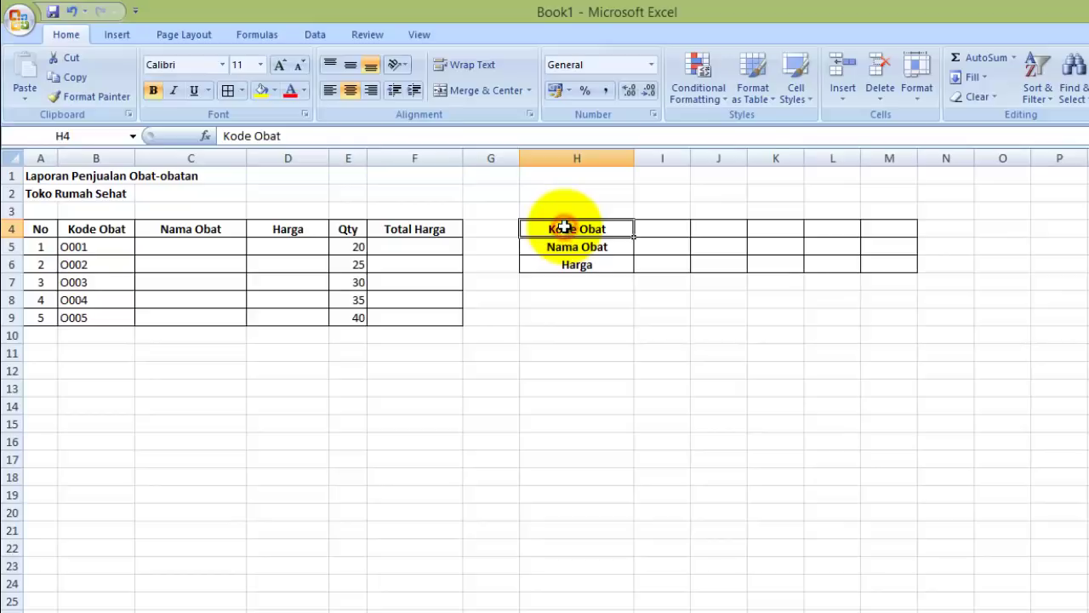
left_click_drag(563, 228, 568, 264)
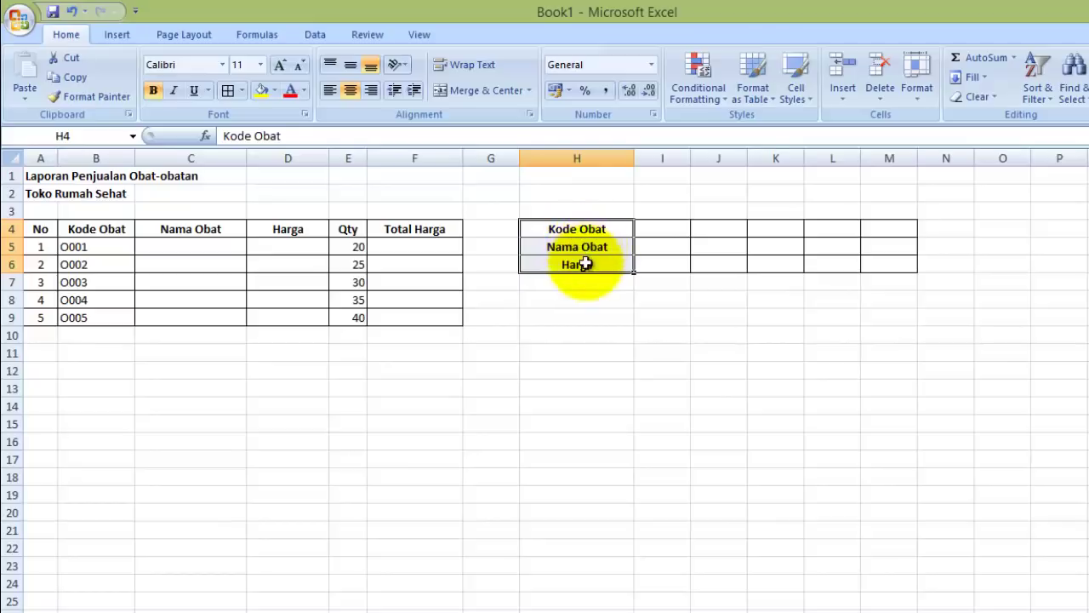
left_click(656, 233)
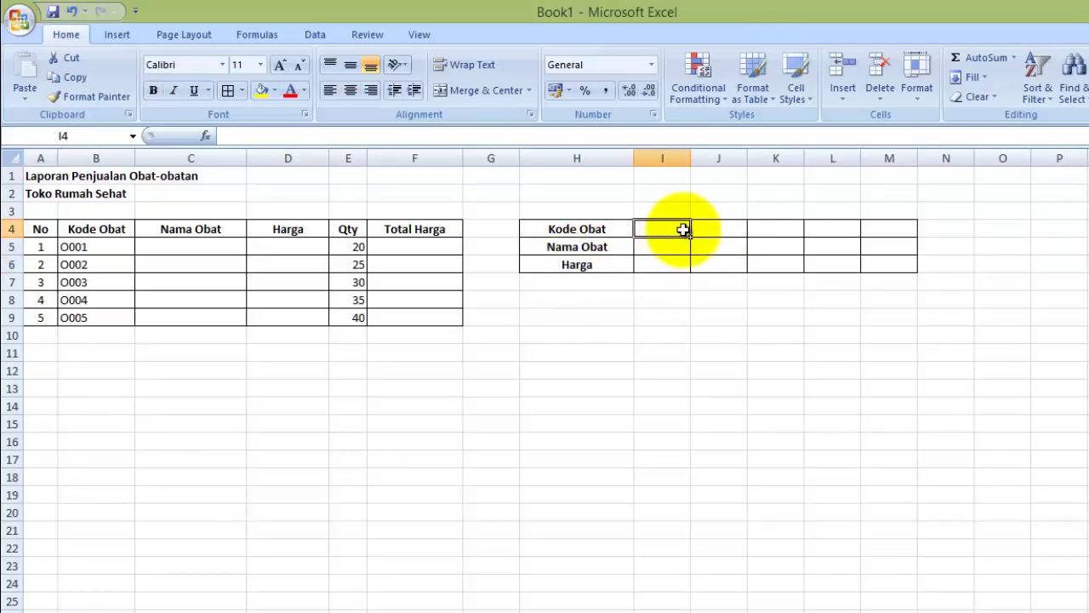
Enter the drug codes O001, O002, O003, O004 and O005 across I4:M4.
type("O0")
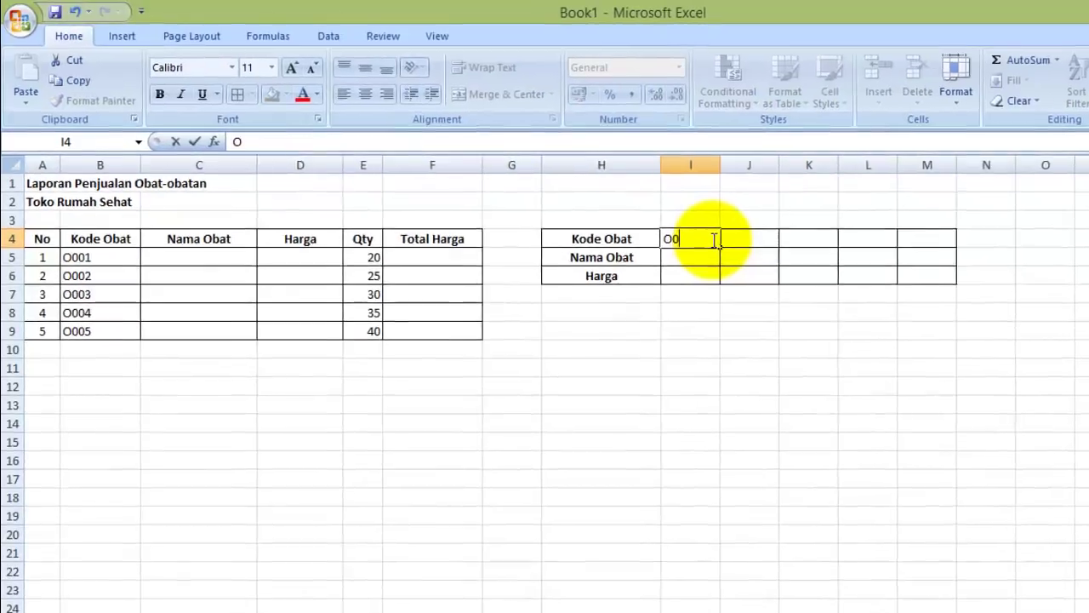
type("01")
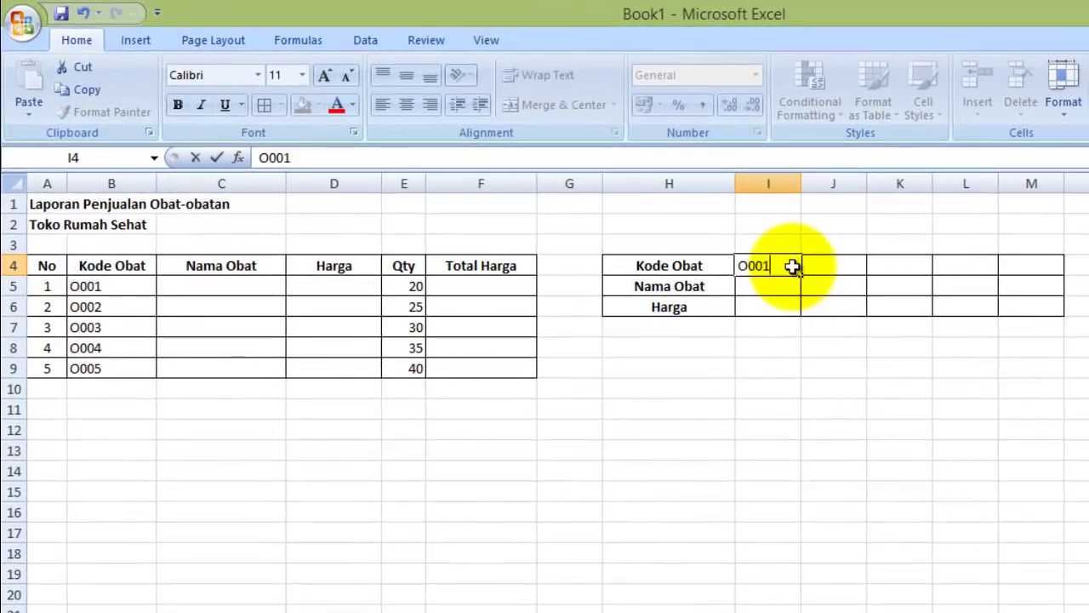
key("Tab")
type("O002")
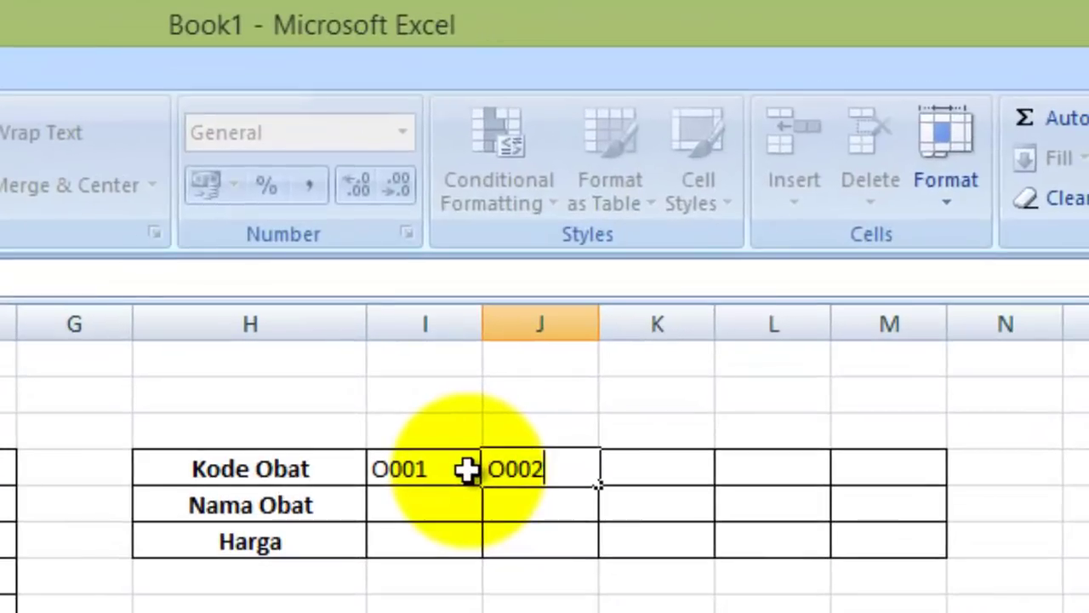
key("Tab")
type("O00")
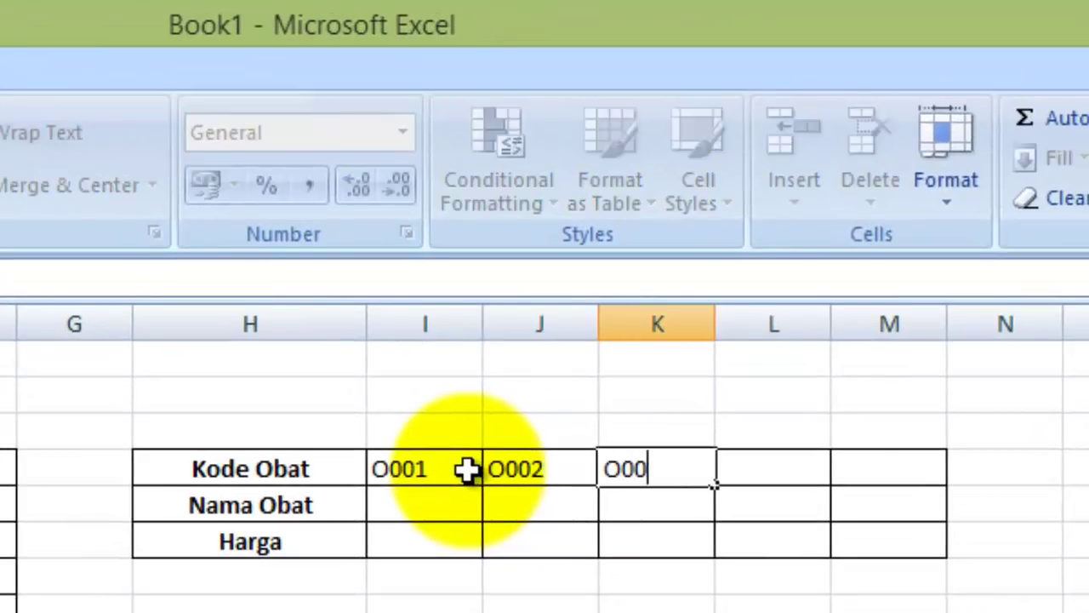
key("Tab")
type("O004")
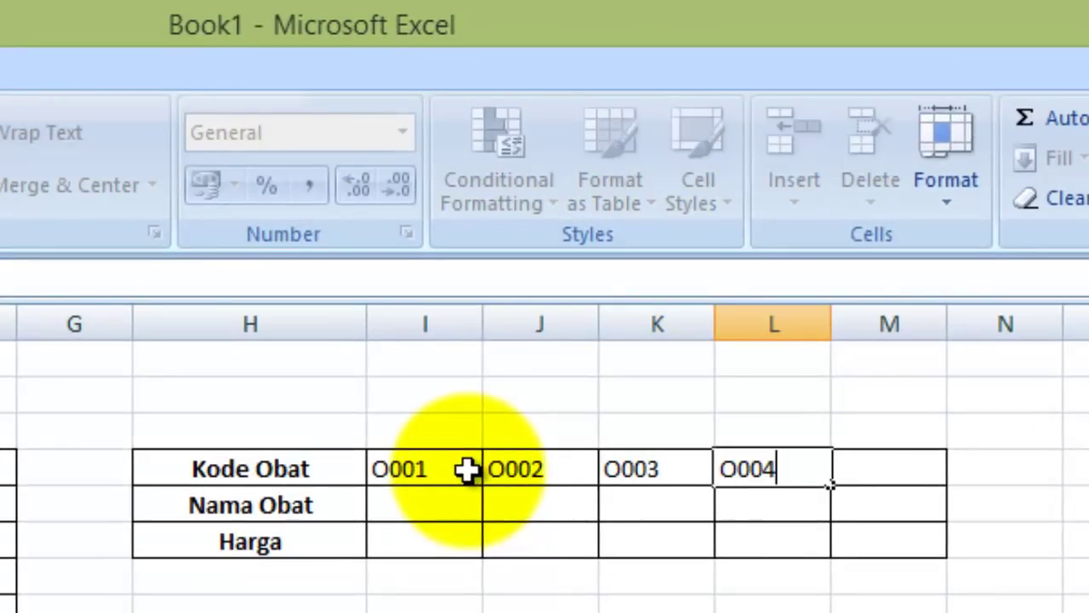
key("Tab")
type("O")
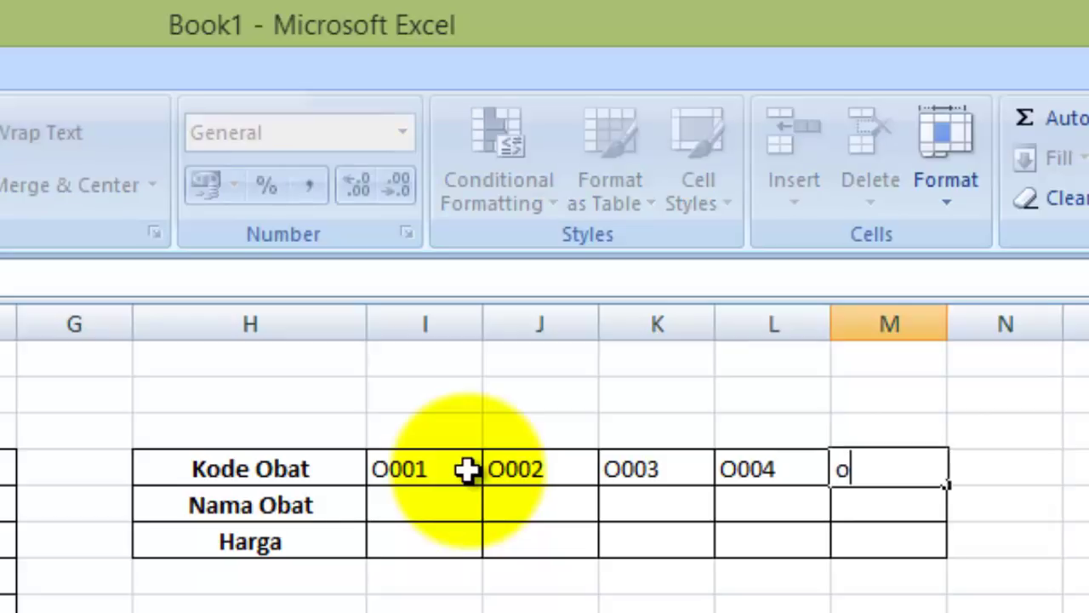
key("BackSpace")
type("O005")
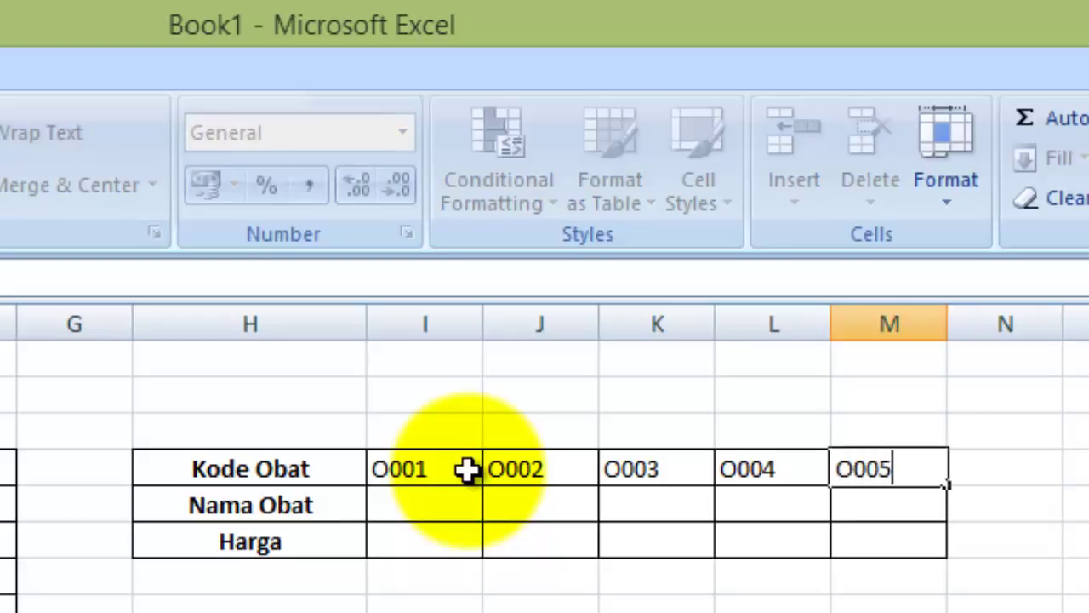
left_click(523, 543)
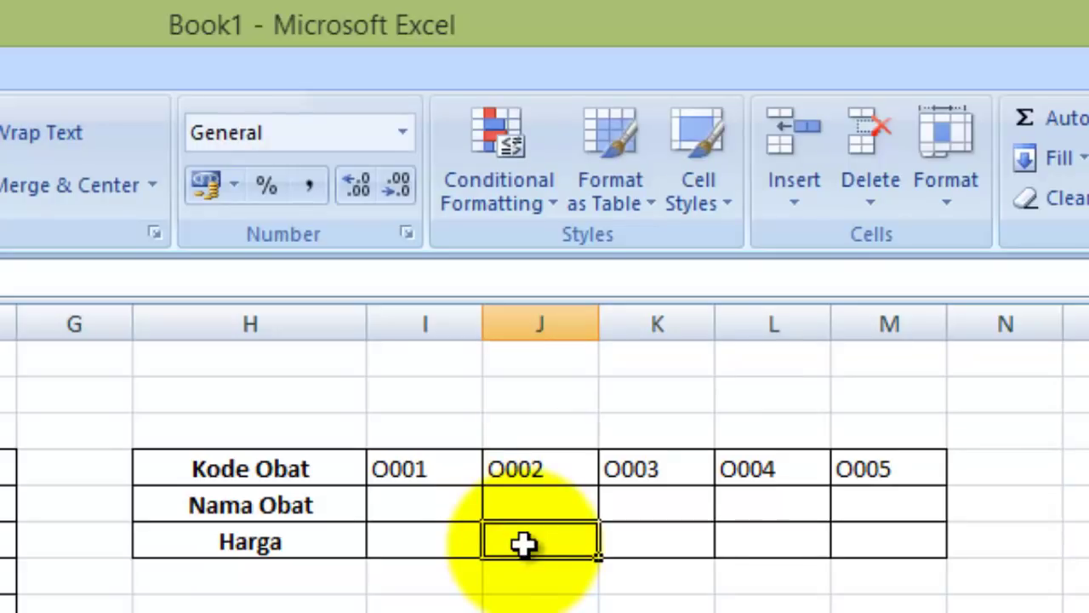
Review the code row and the empty Nama Obat row beneath it.
left_click(428, 459)
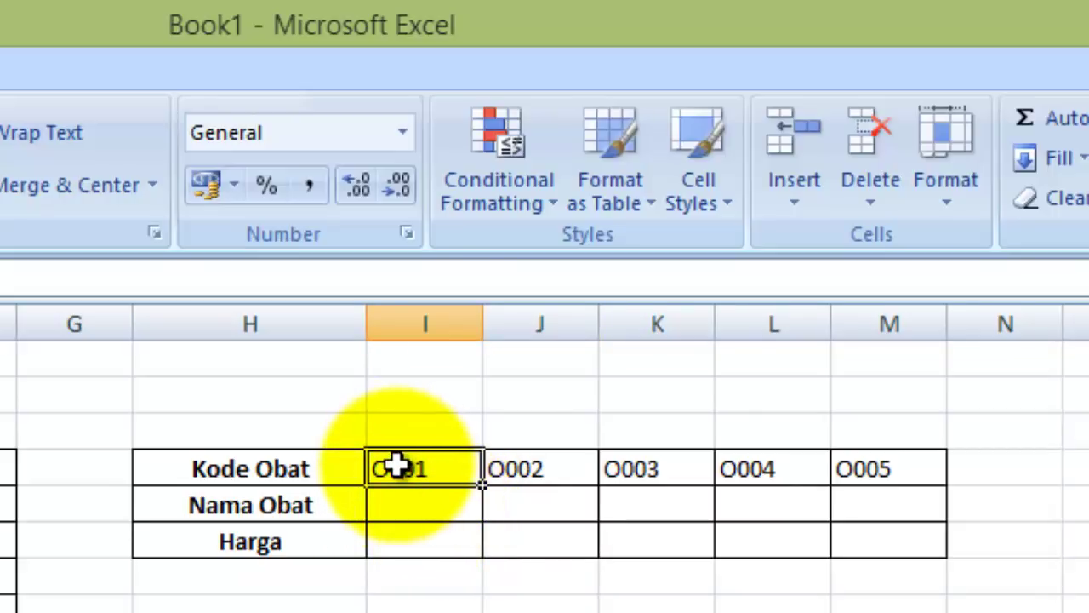
left_click_drag(394, 467, 725, 453)
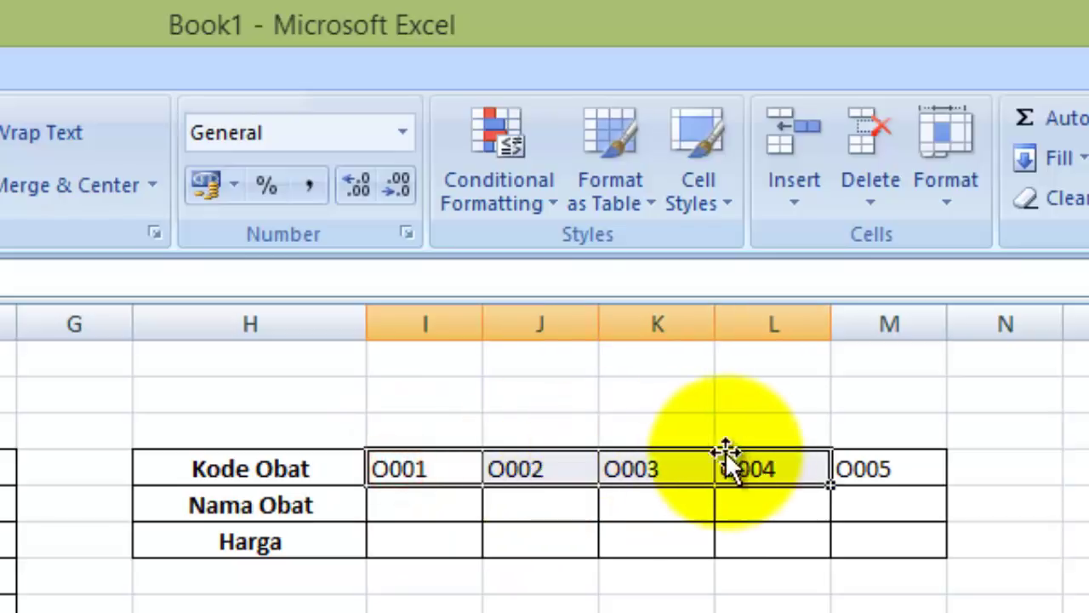
left_click(246, 466)
left_click_drag(377, 463, 766, 468)
left_click_drag(396, 516, 885, 506)
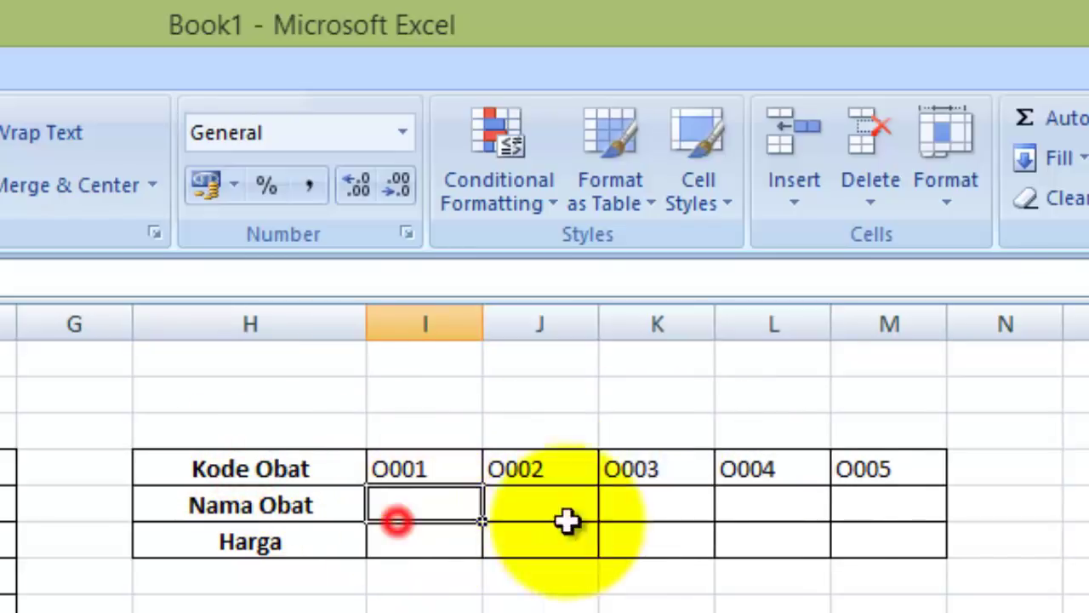
left_click(445, 518)
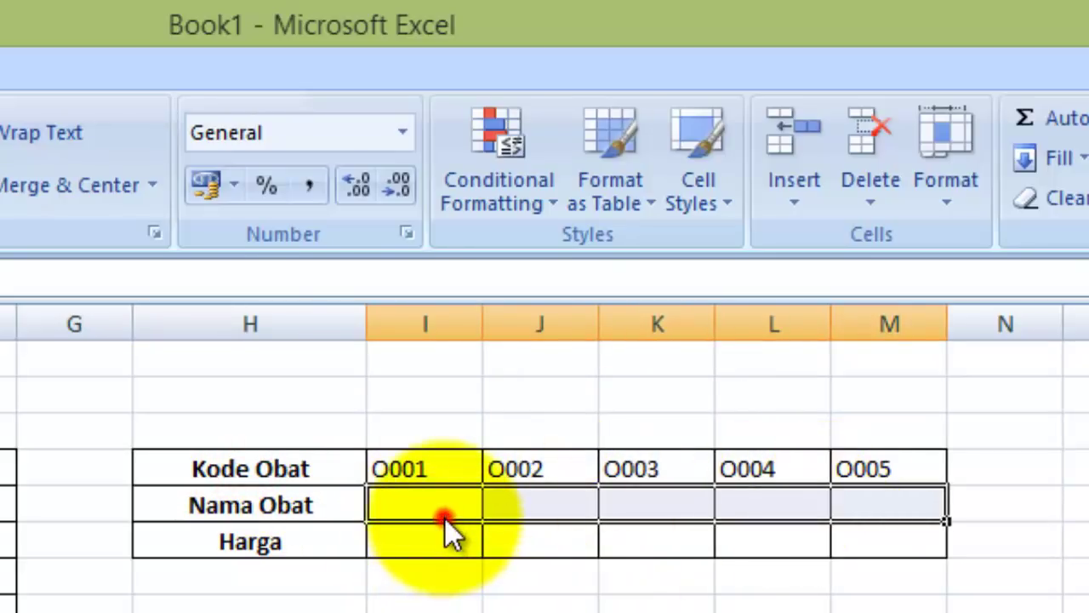
left_click(439, 555)
left_click(450, 506)
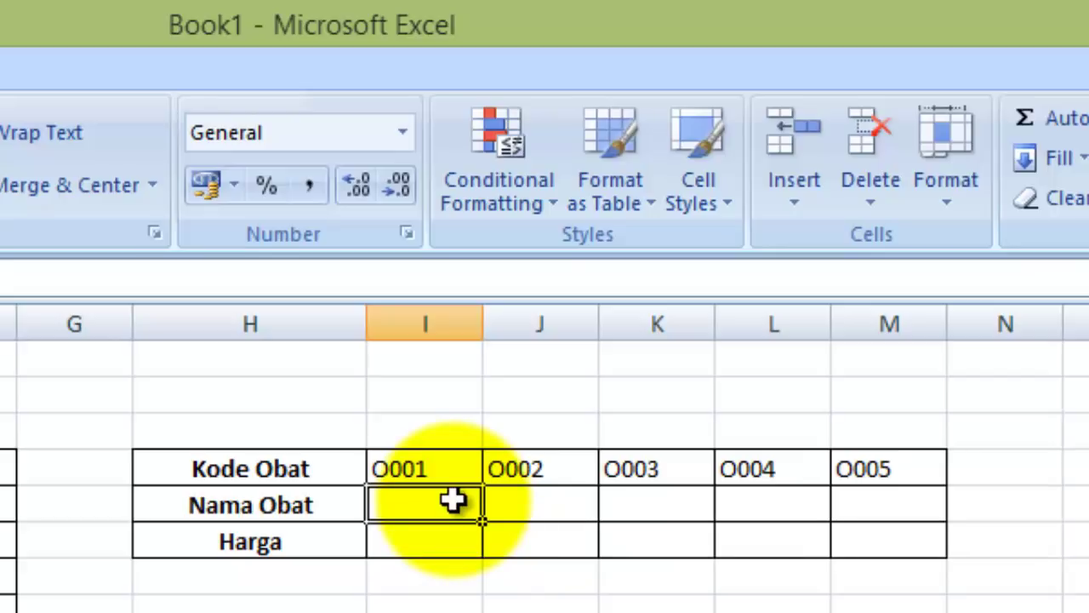
Enter Aspirin and Paracetamol as the names under codes O001 and O002.
double_click(452, 501)
type("As")
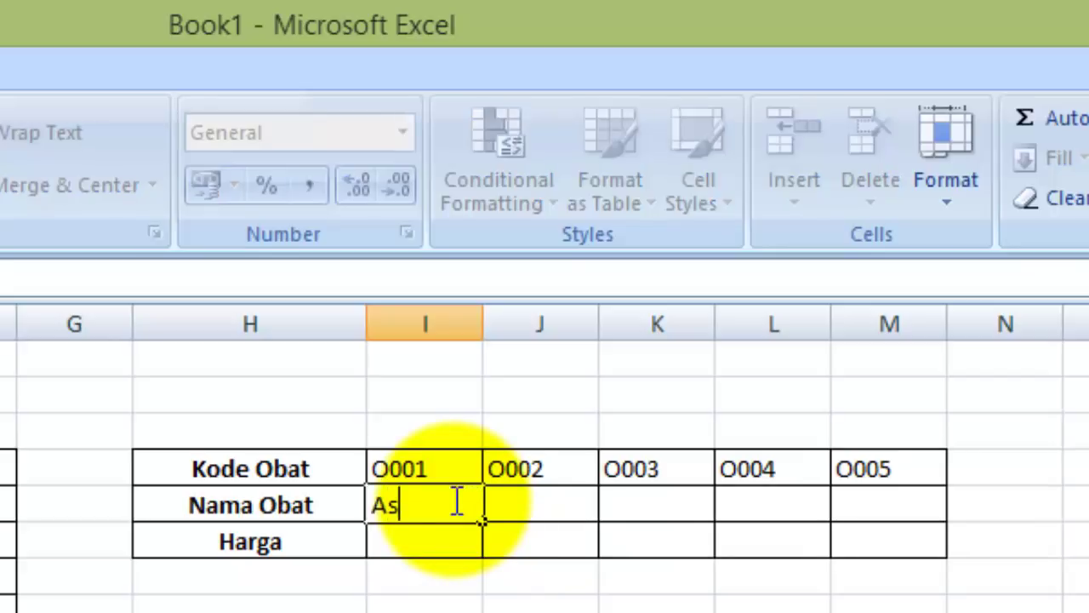
type("pirin")
left_click(528, 515)
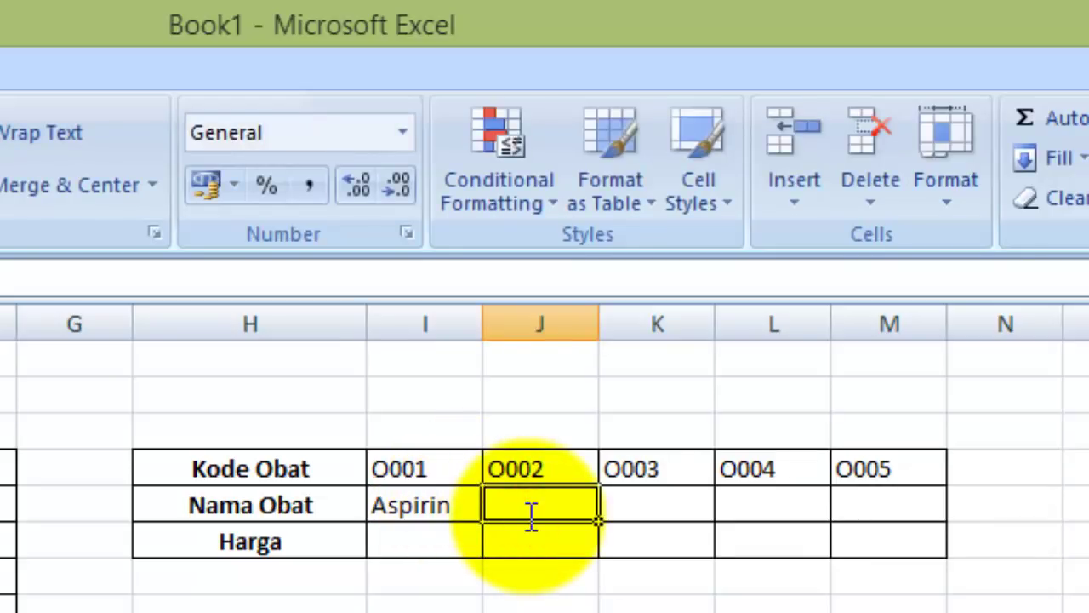
type("Parac")
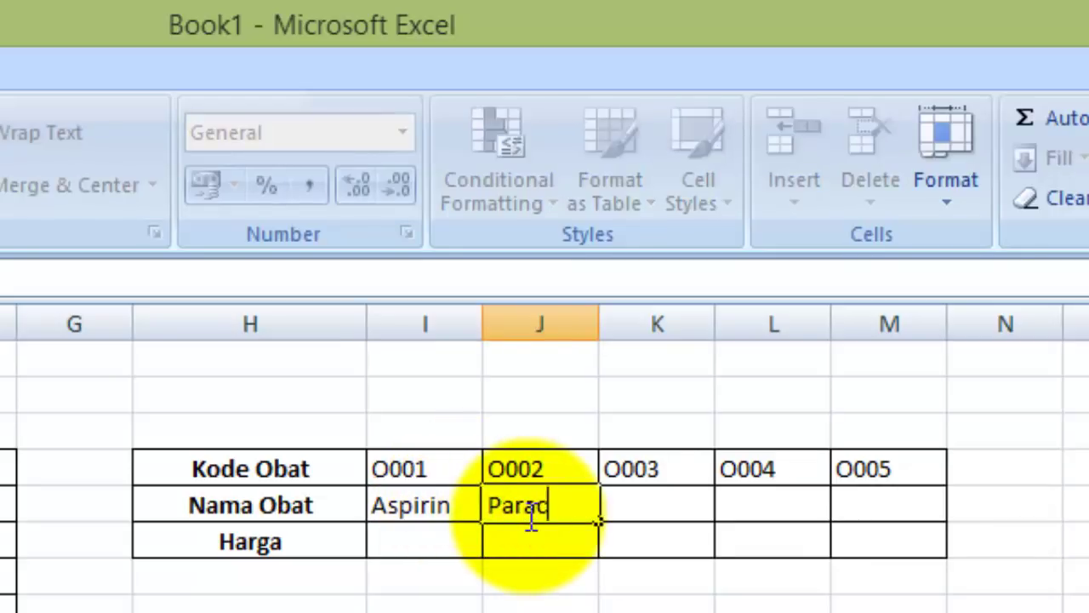
type("etamol")
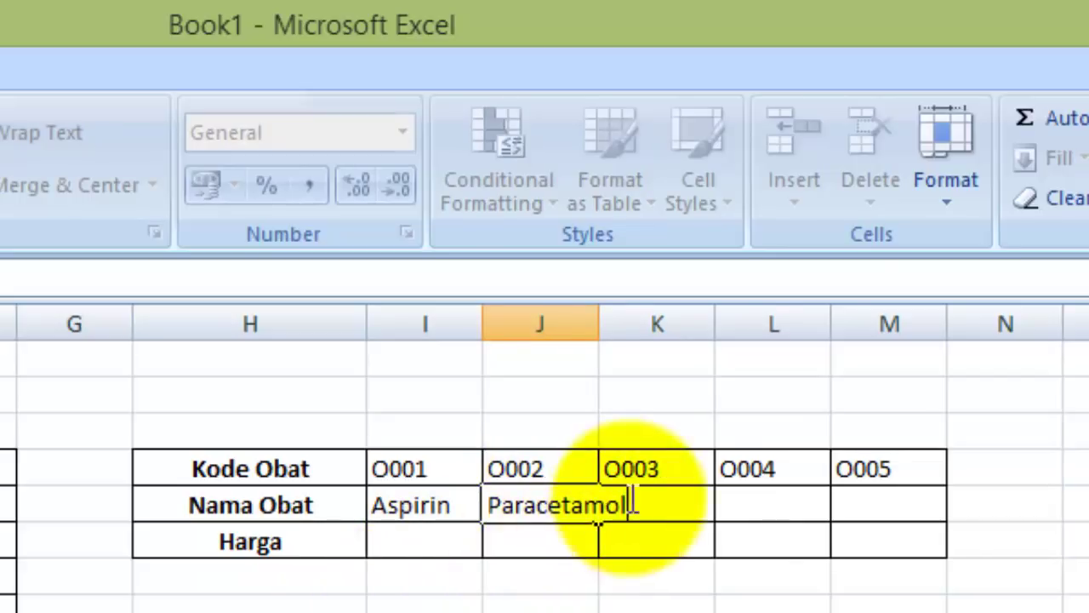
left_click(696, 535)
Enter Oskadon, Paramex and Bintang7 as the names under O003 to O005.
left_click(688, 504)
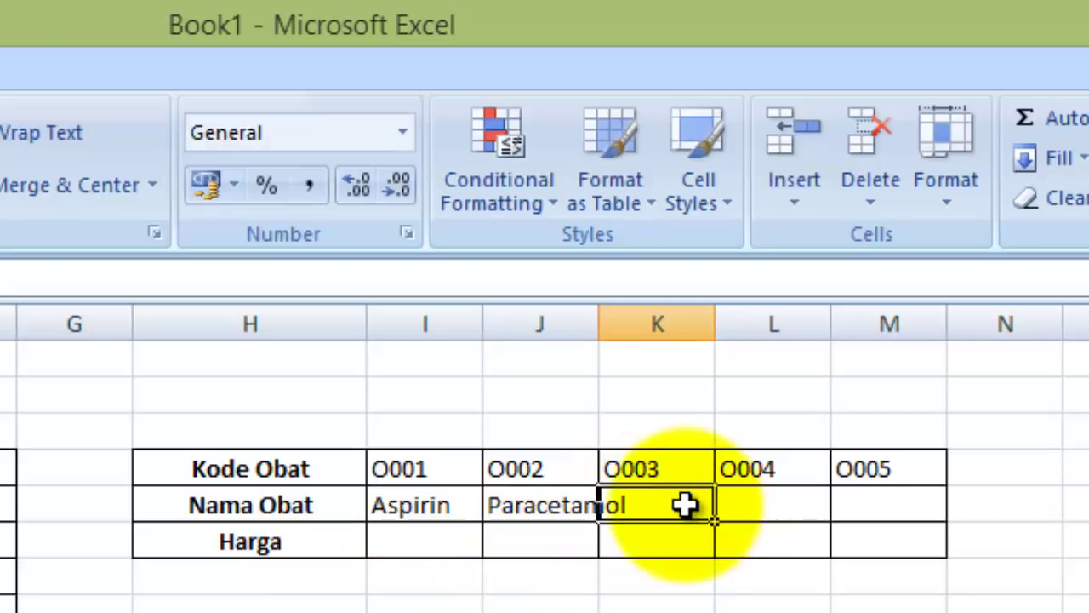
type("Oskad")
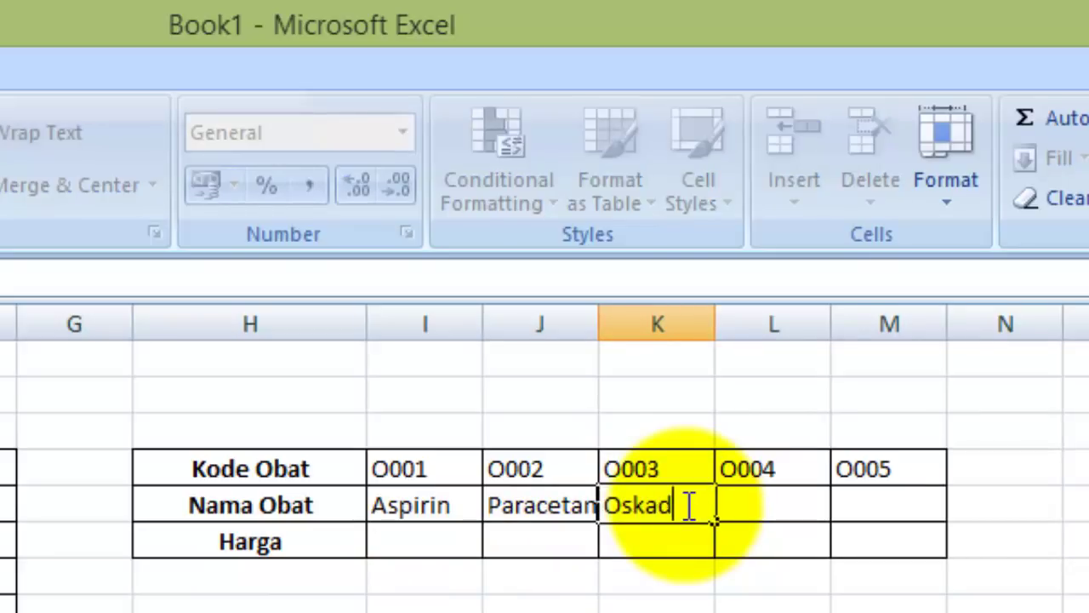
type("n")
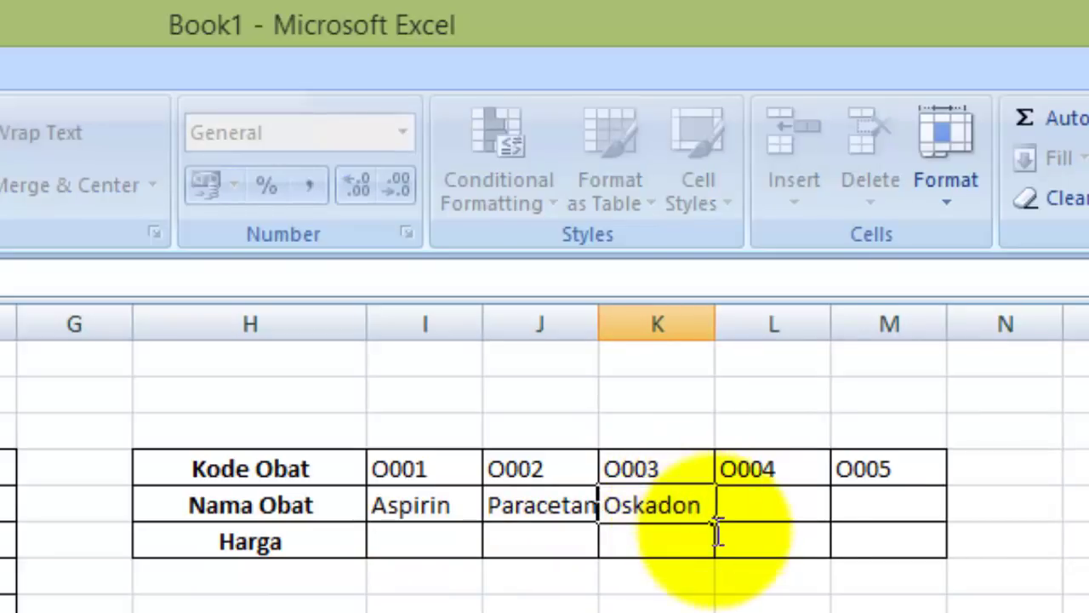
left_click(766, 535)
left_click(760, 502)
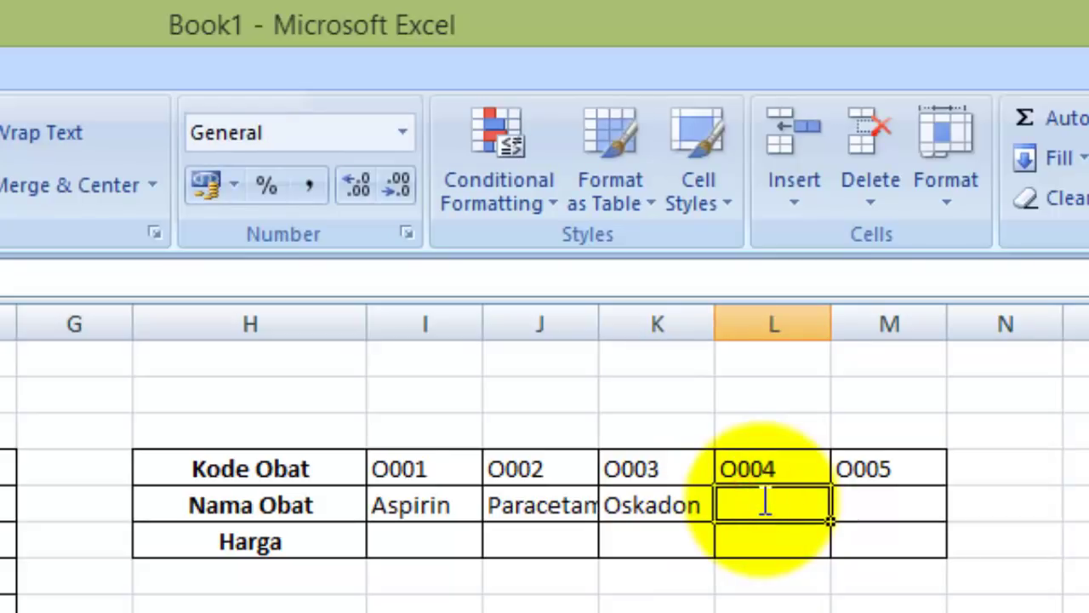
type("Paramex")
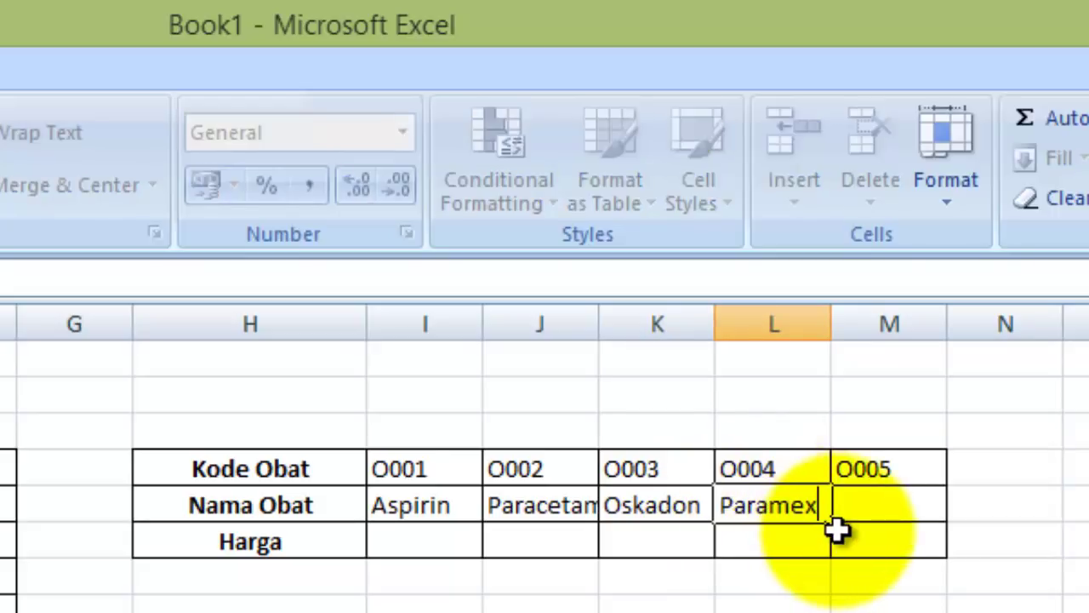
left_click(926, 509)
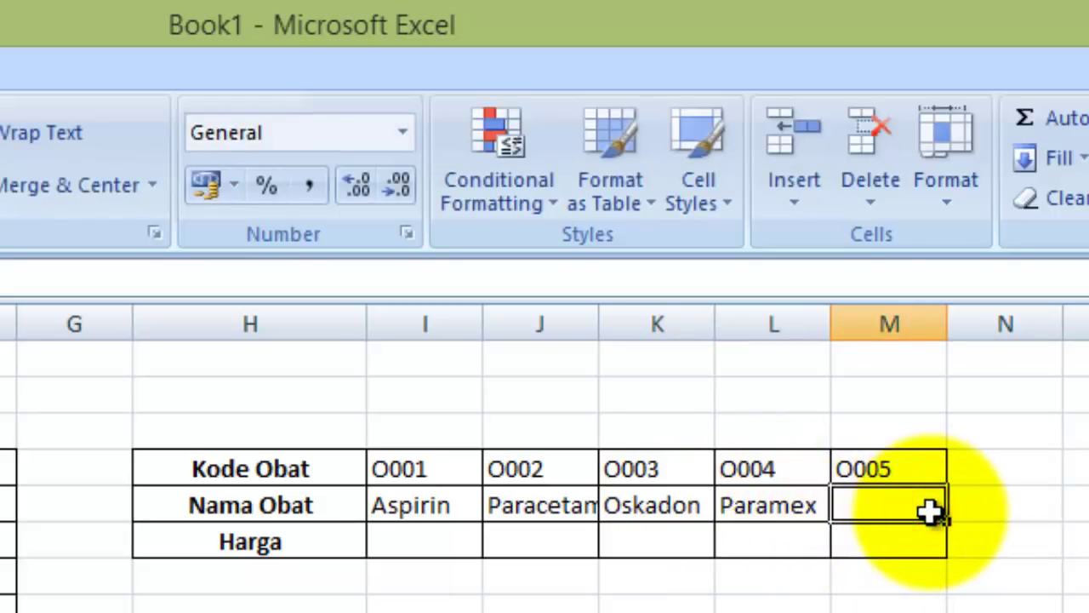
type("Bintang7")
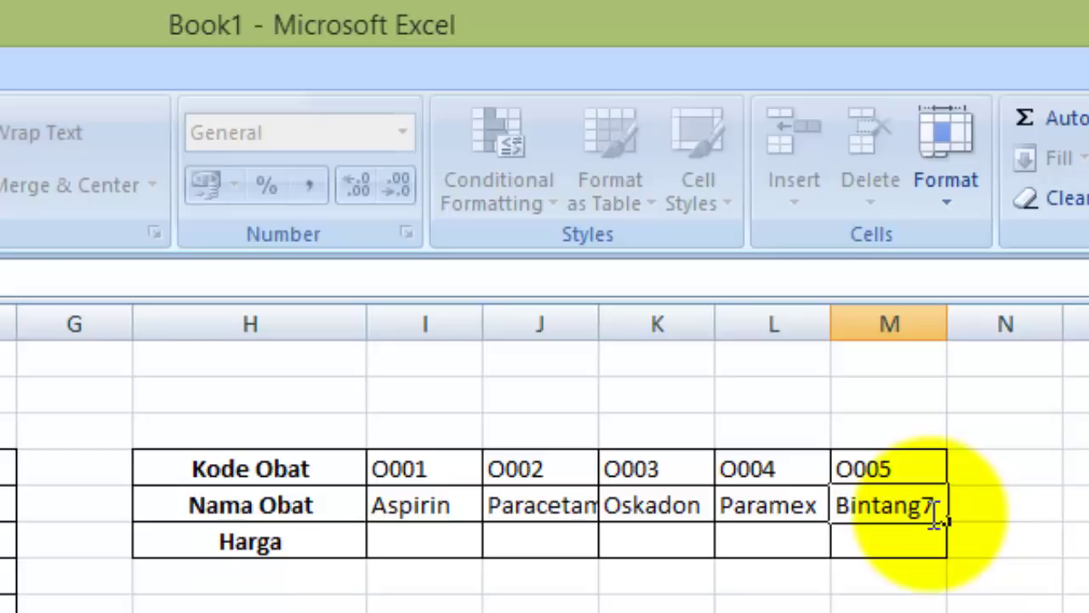
left_click(839, 598)
AutoFit column J so the name Paracetamol displays in full.
left_click(398, 469)
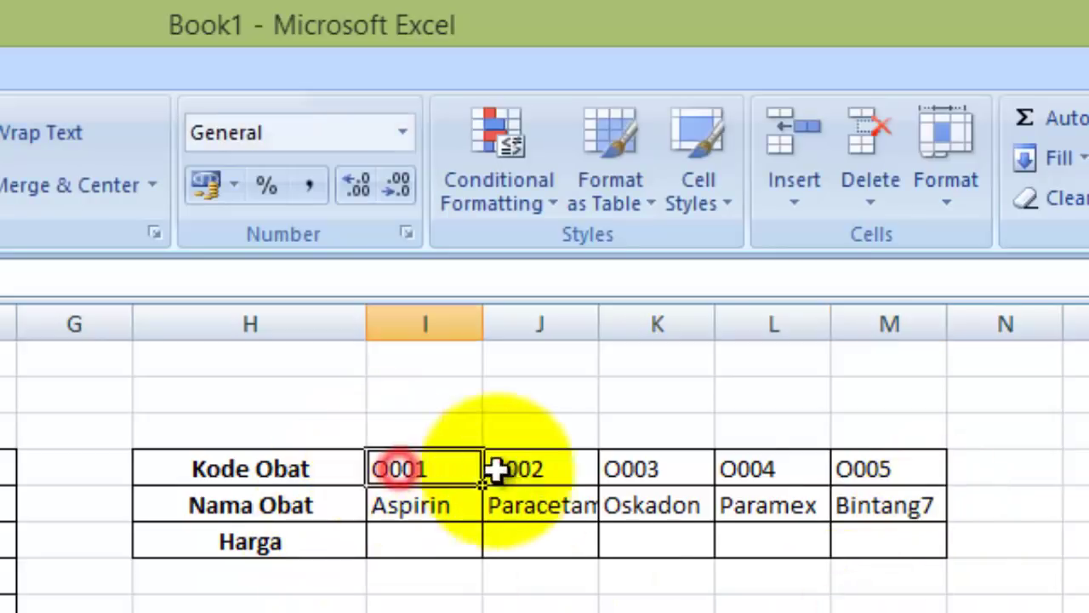
left_click_drag(496, 469, 928, 530)
left_click_drag(601, 320, 600, 321)
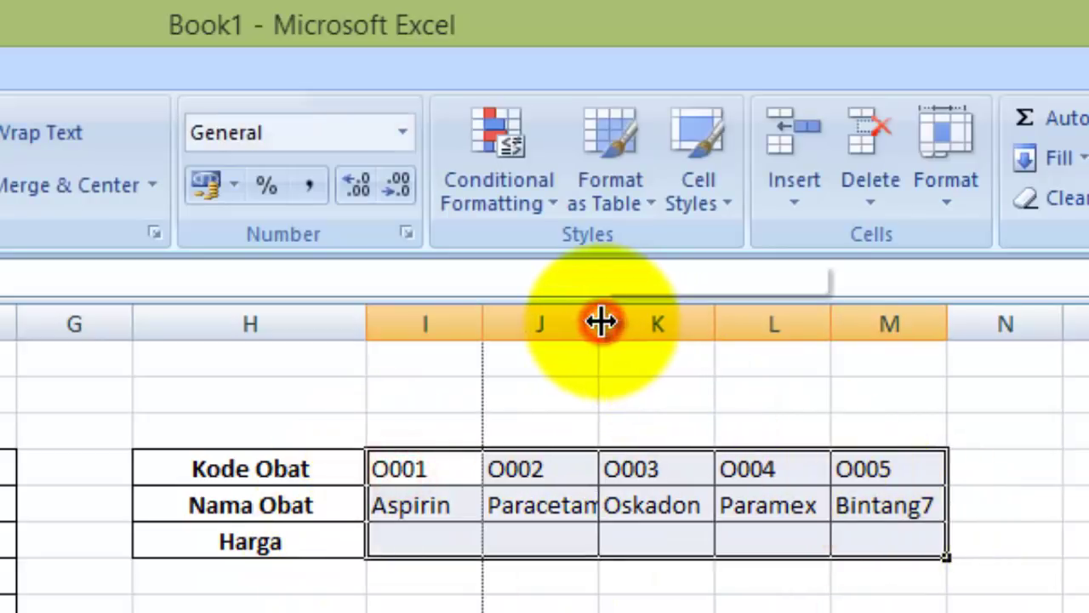
double_click(601, 321)
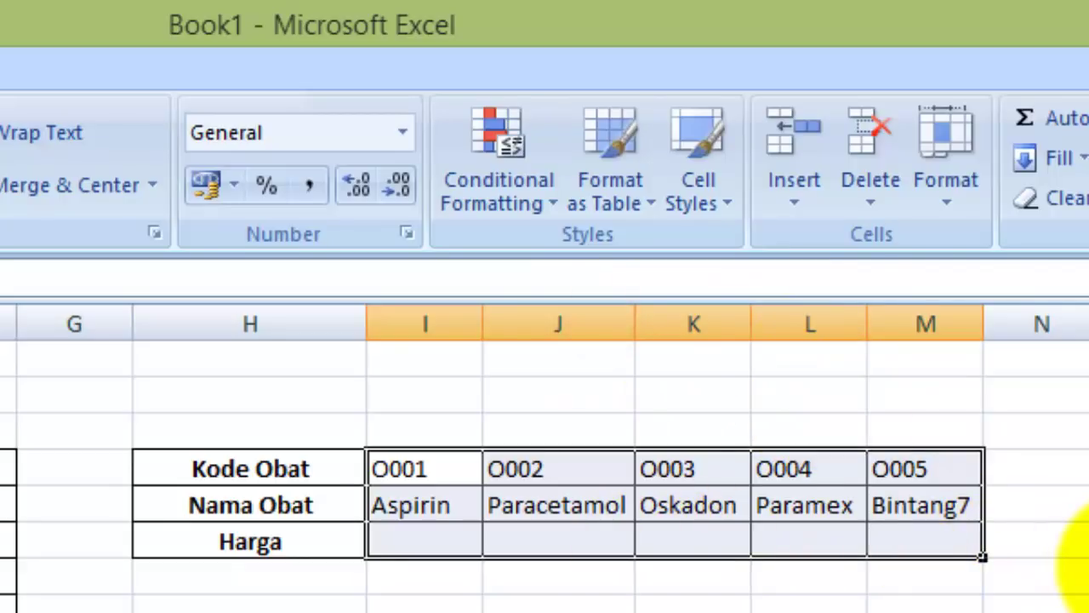
left_click(1085, 557)
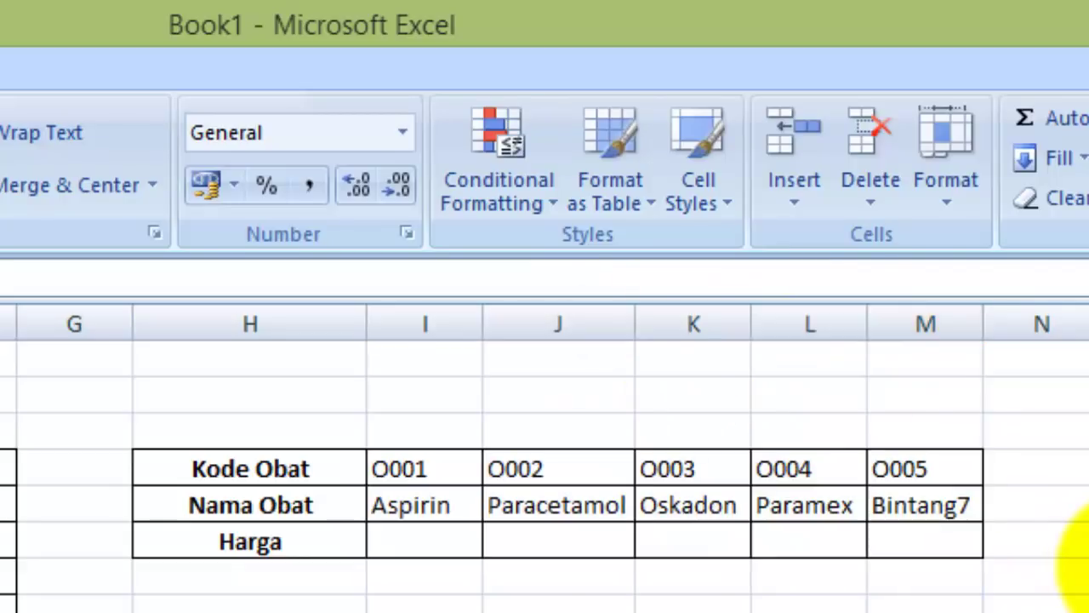
left_click(415, 537)
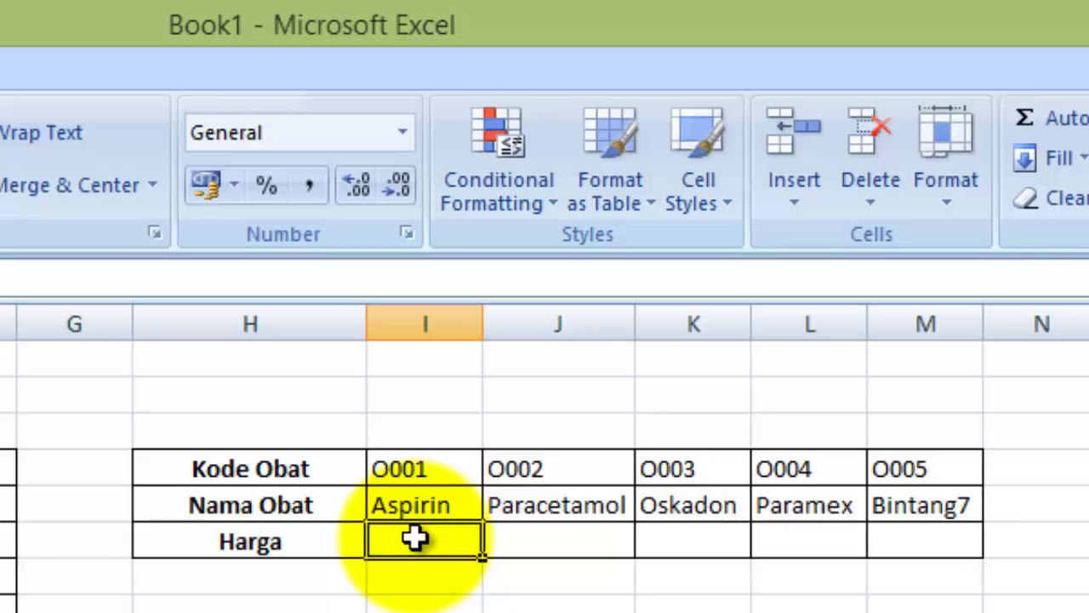
Enter the Harga prices 2000, 4000, 5000, 1000 and 500 for the five drugs.
type("200")
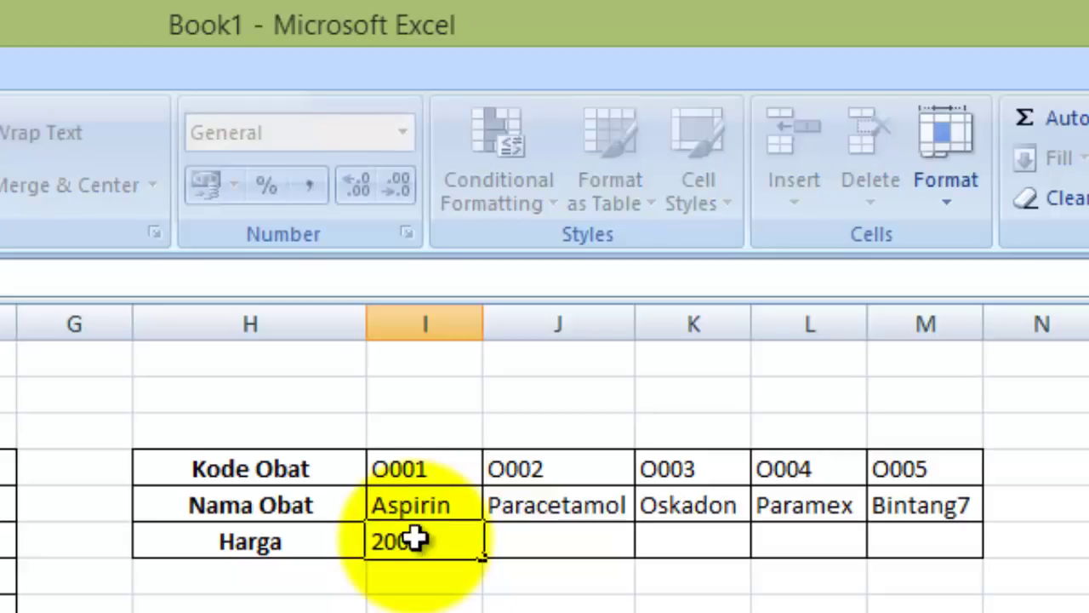
key("Tab")
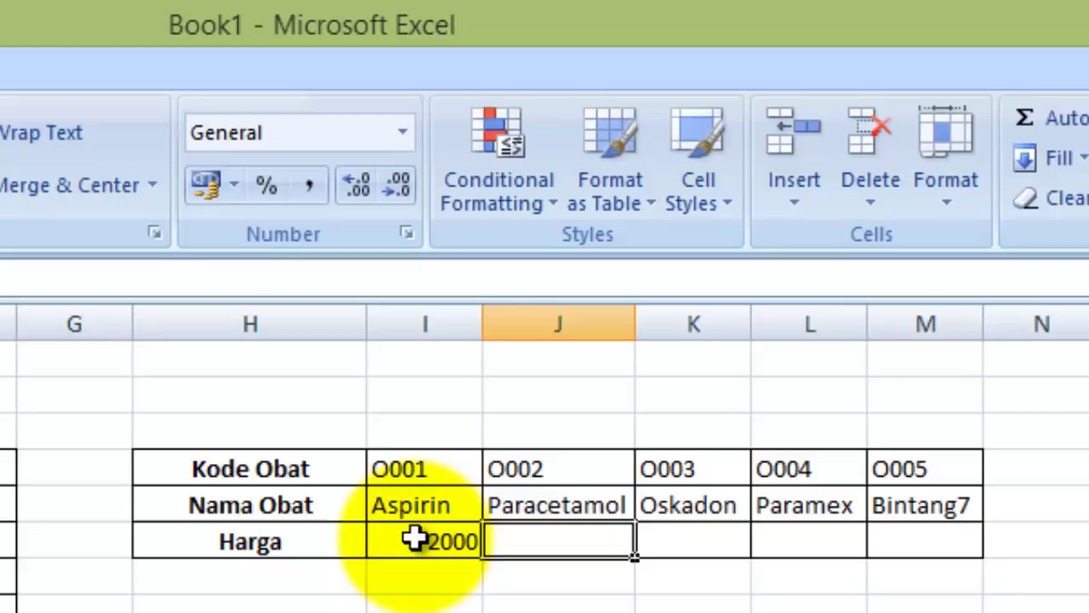
type("4")
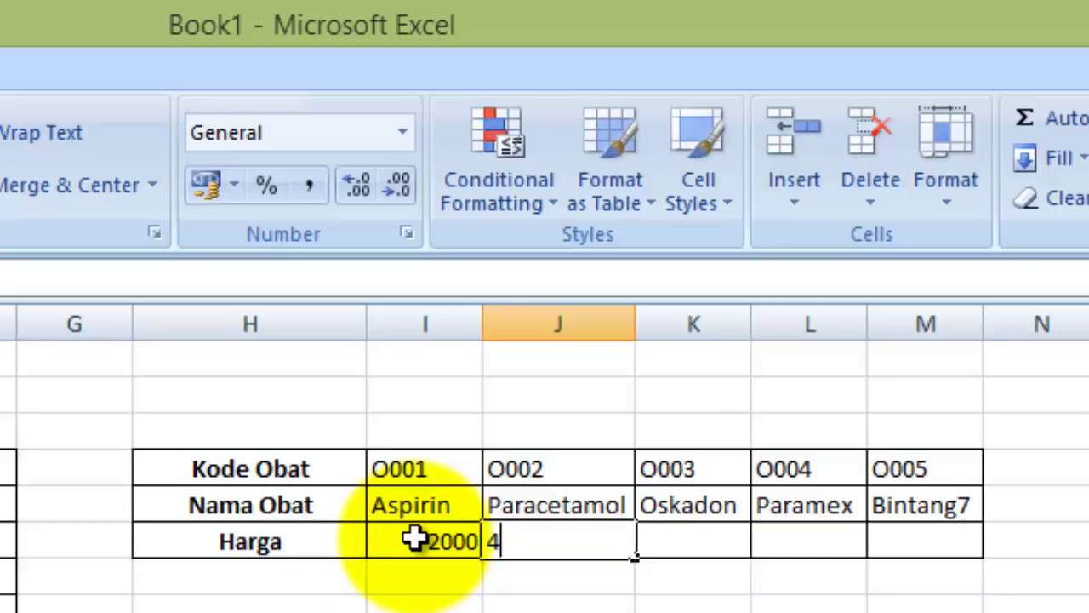
type("000")
key("Tab")
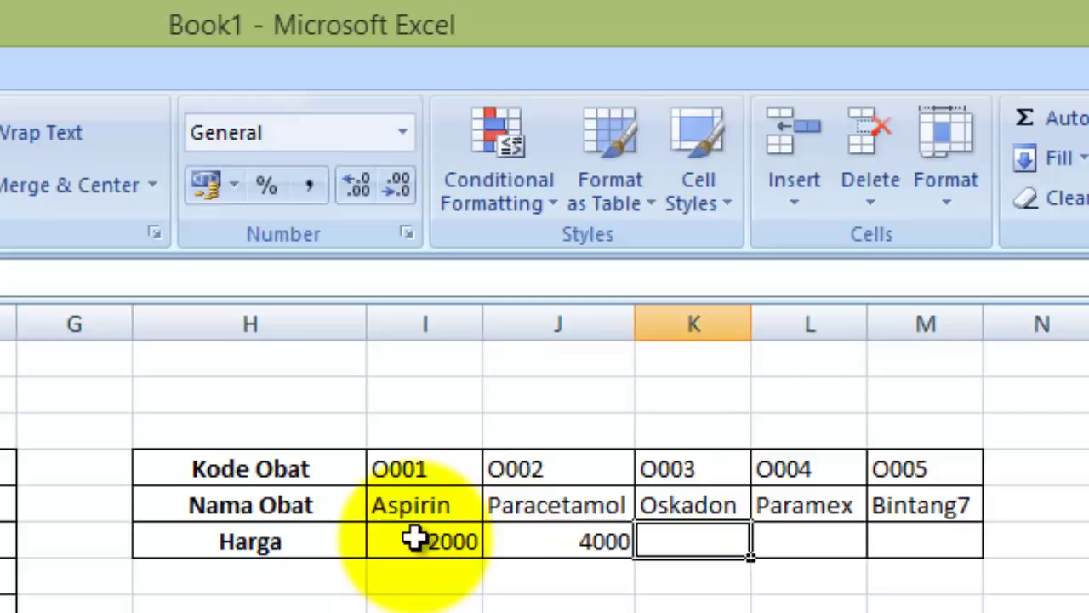
type("5000")
key("Tab")
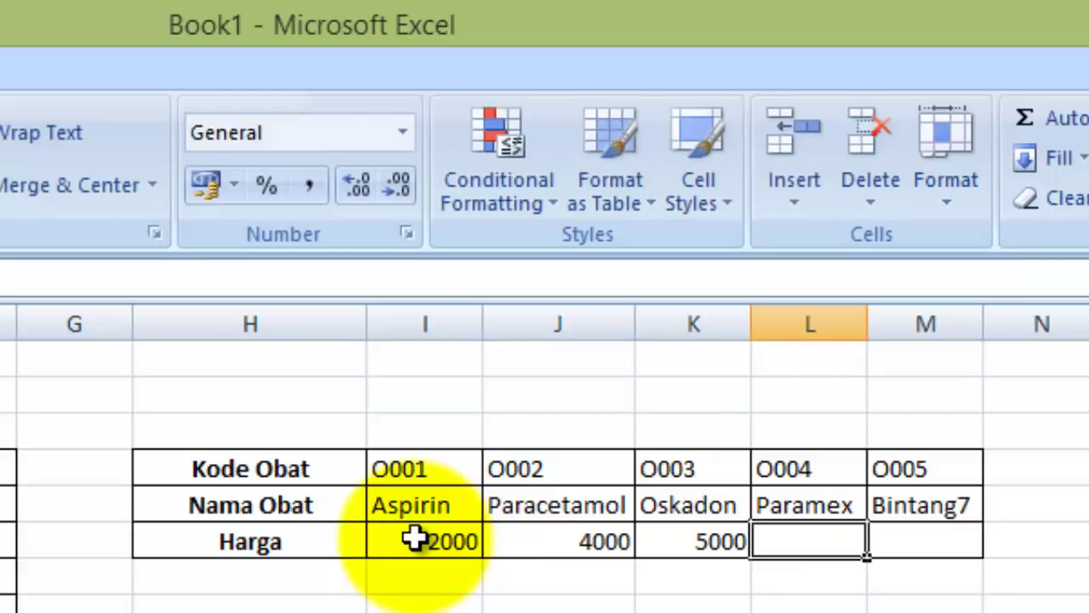
type("1000")
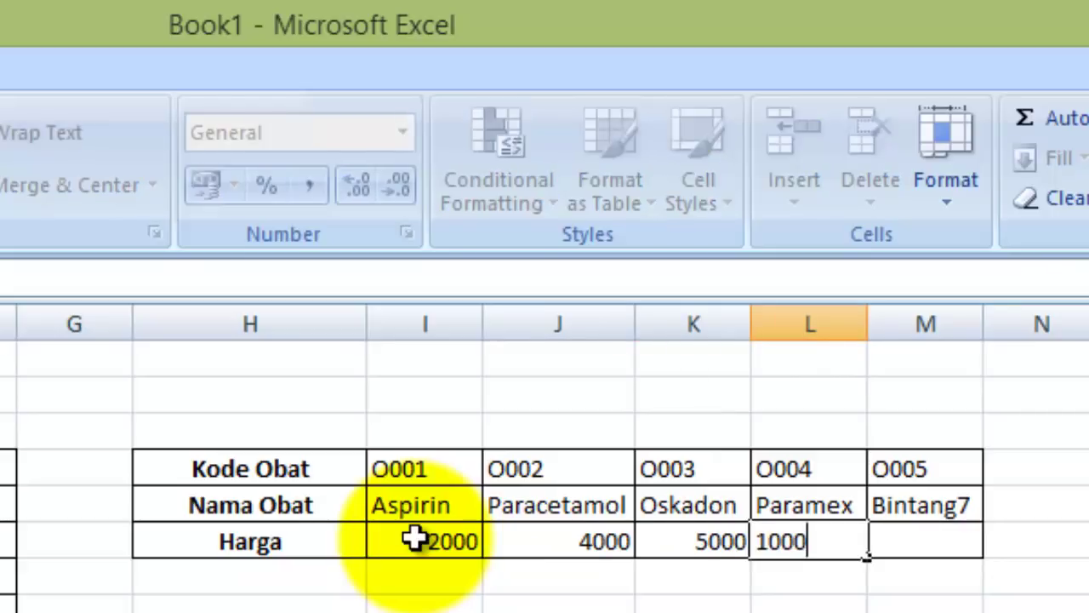
key("Tab")
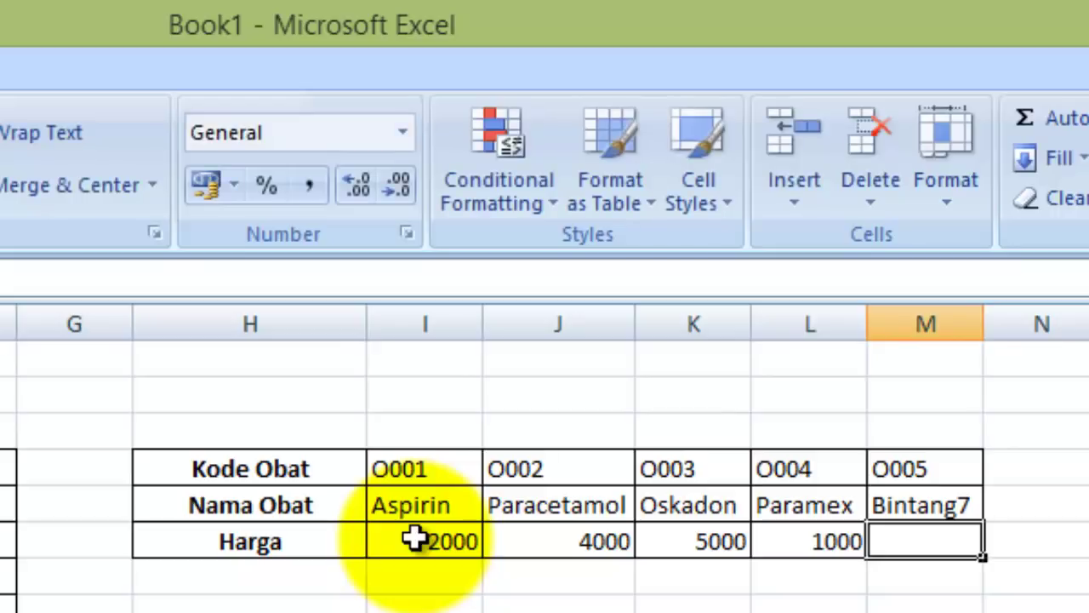
type("500")
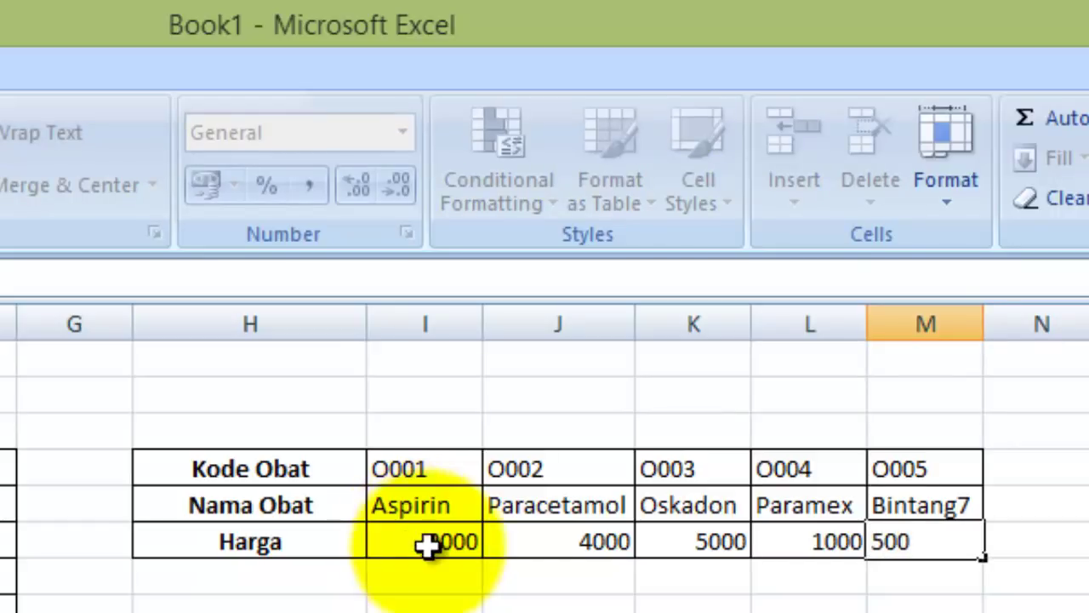
left_click(562, 604)
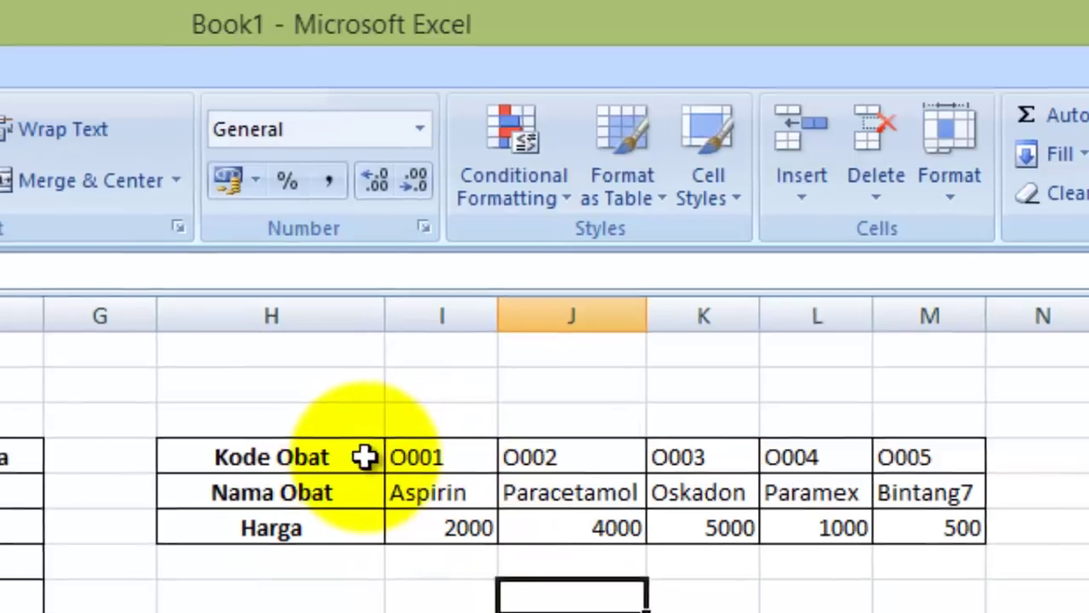
Centre every code, name and price in the lookup table.
left_click(388, 468)
left_click_drag(647, 374, 978, 426)
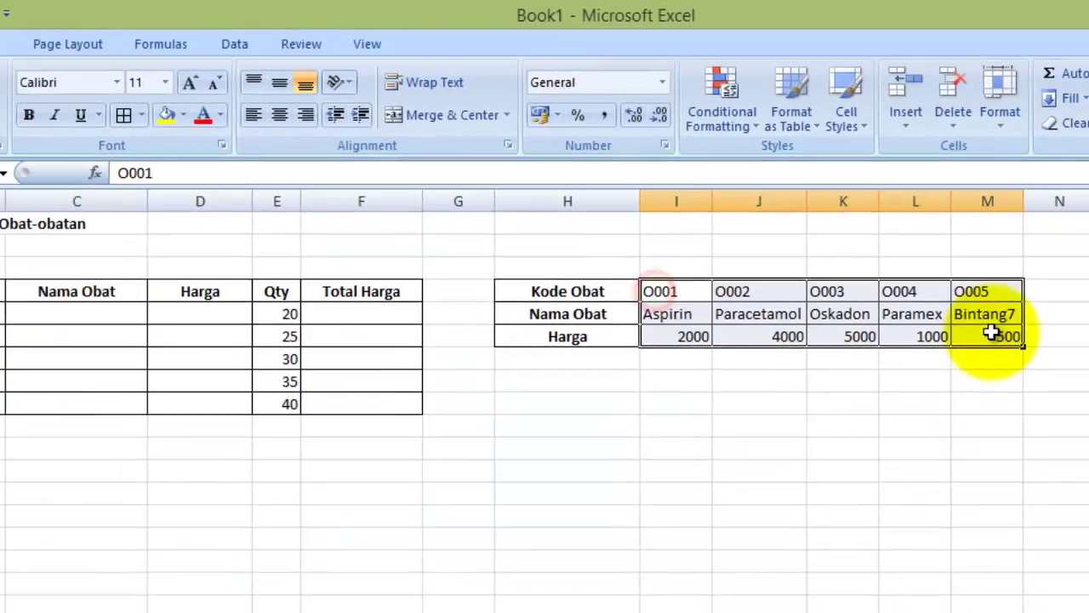
left_click(66, 144)
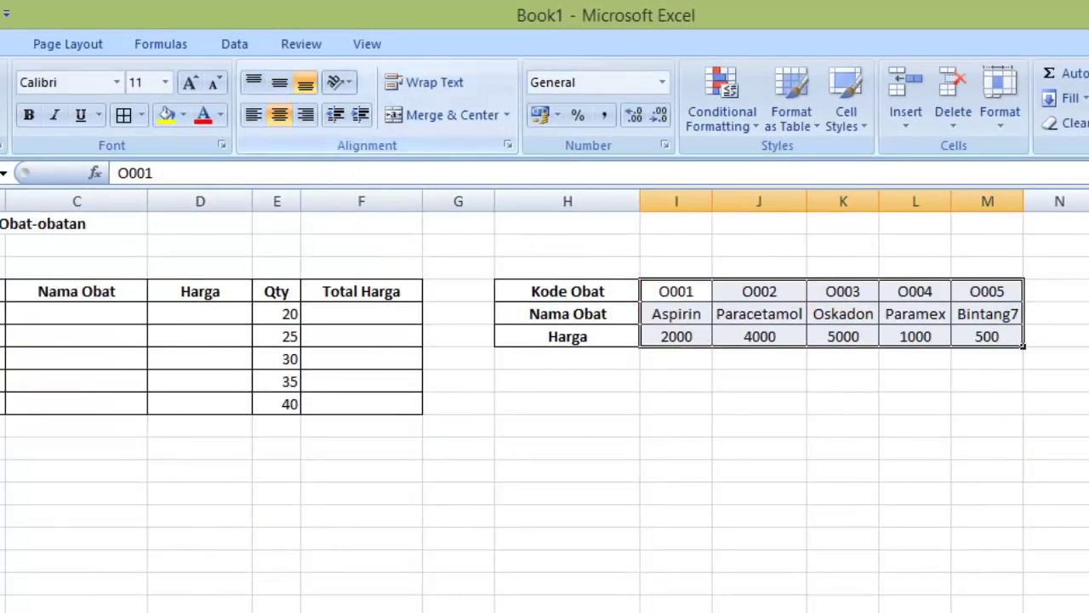
Cut and paste the lookup table one row lower, to H5:M7.
left_click(1076, 398)
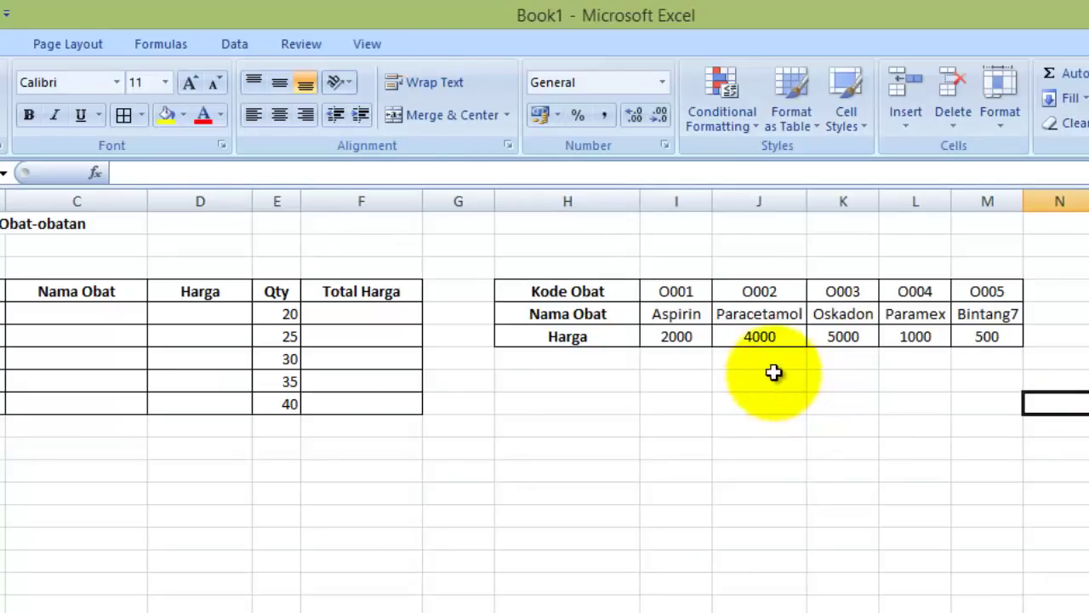
left_click(562, 269)
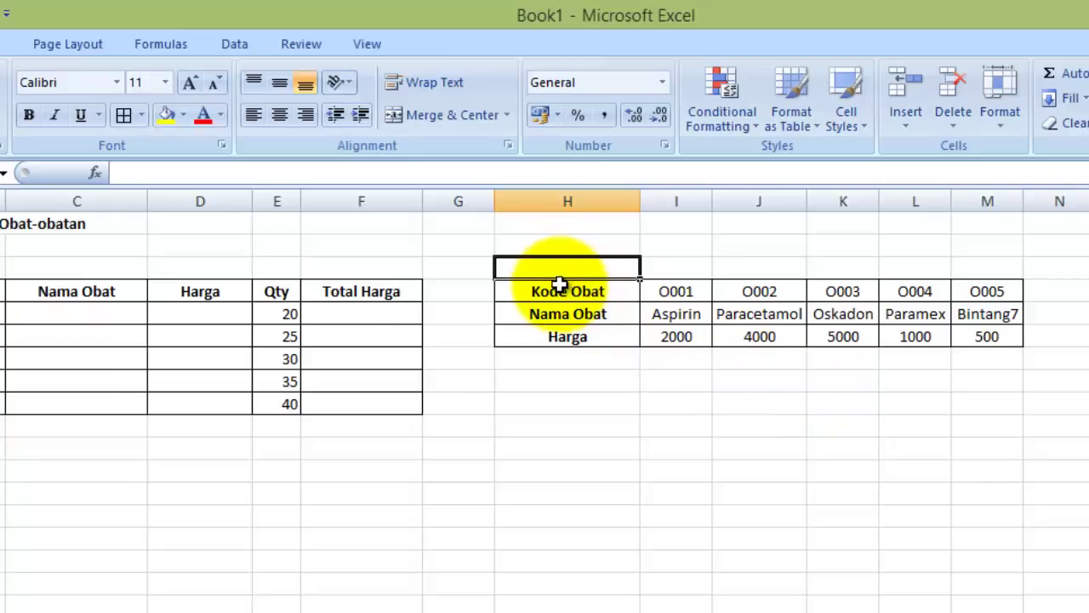
left_click_drag(557, 286, 993, 337)
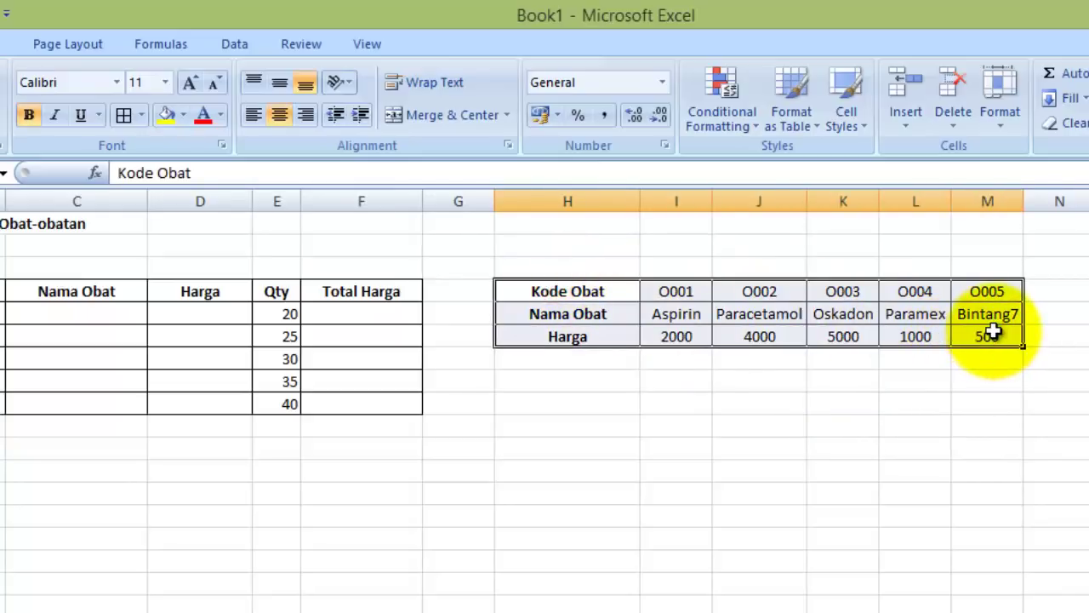
key("ctrl+c")
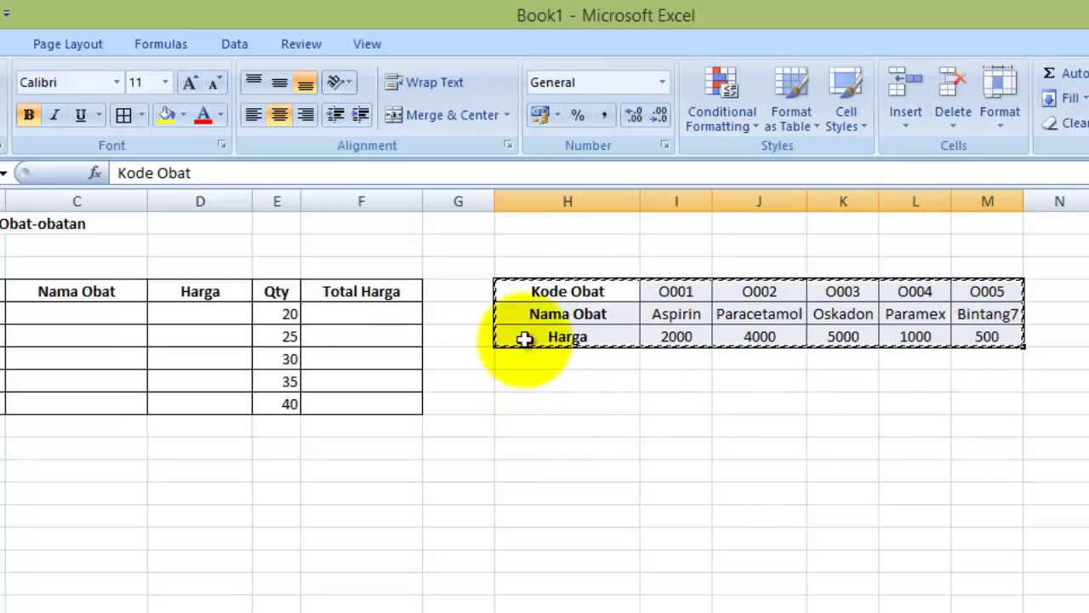
left_click(520, 322)
key("ctrl+v")
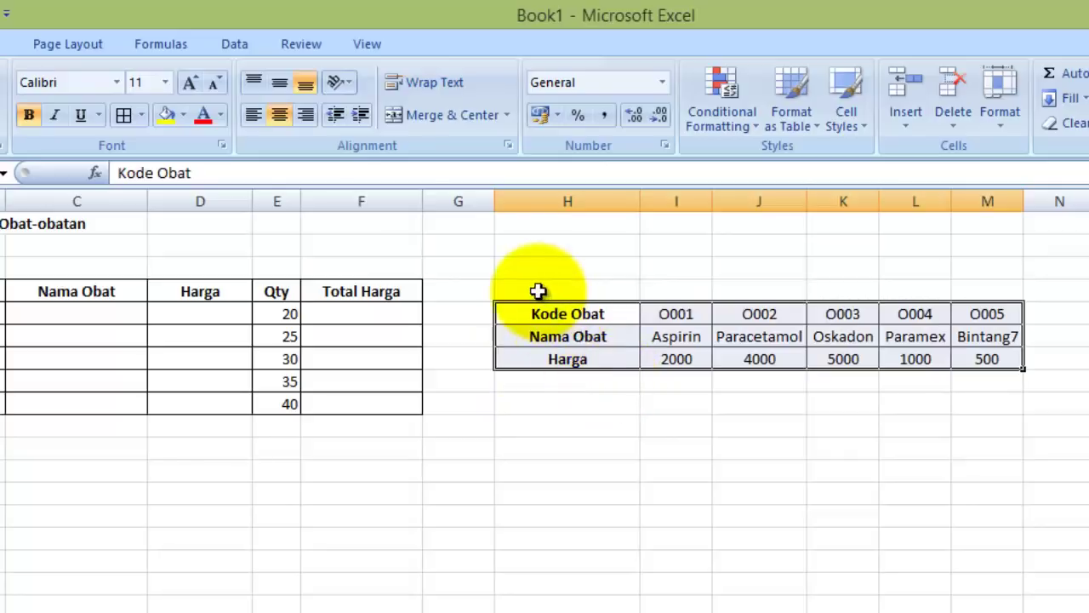
left_click(537, 291)
type("Data Obat")
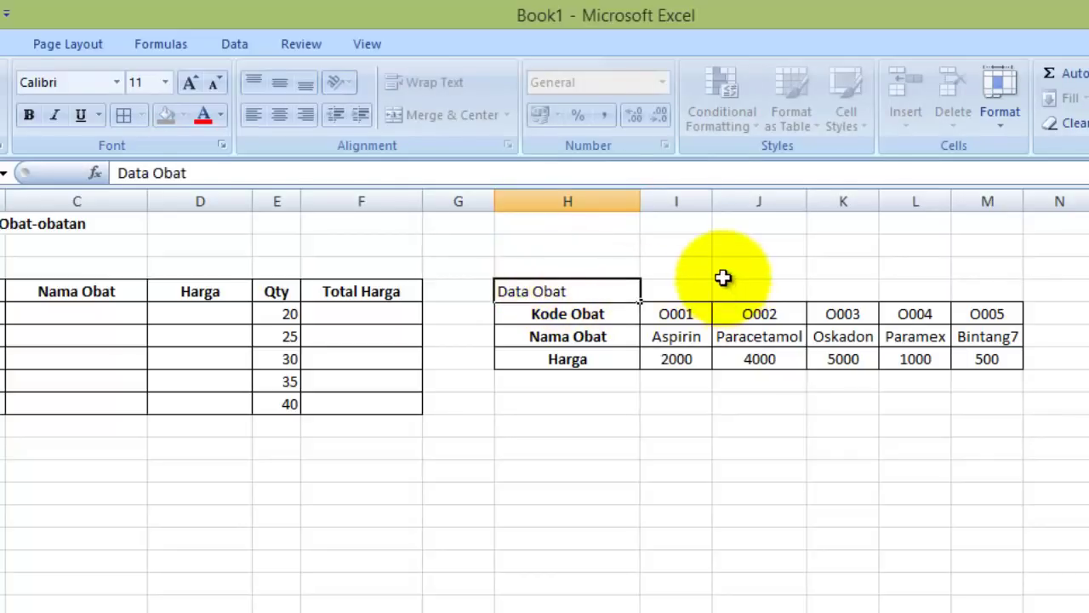
Enter the Data Obat title in H4 and leave it with no border.
left_click(723, 277)
left_click(584, 284)
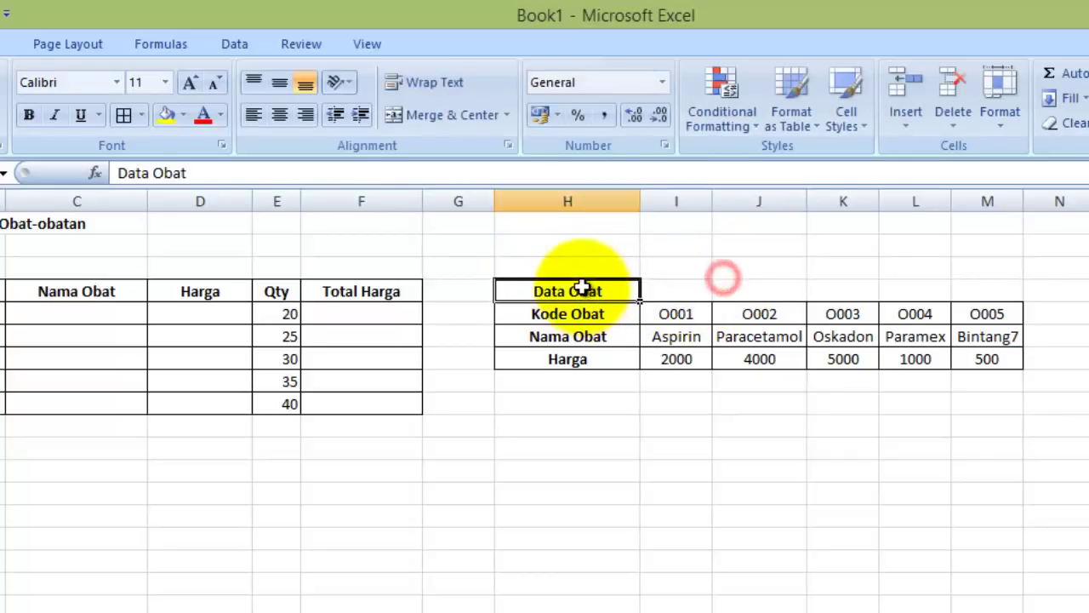
left_click(142, 114)
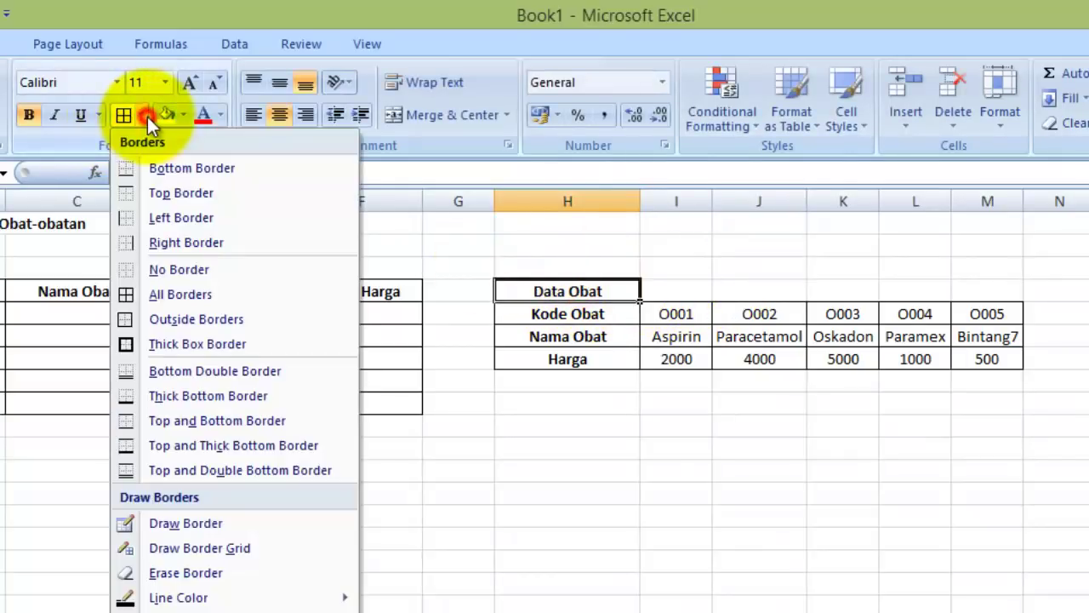
left_click(146, 167)
left_click(678, 269)
left_click(554, 289)
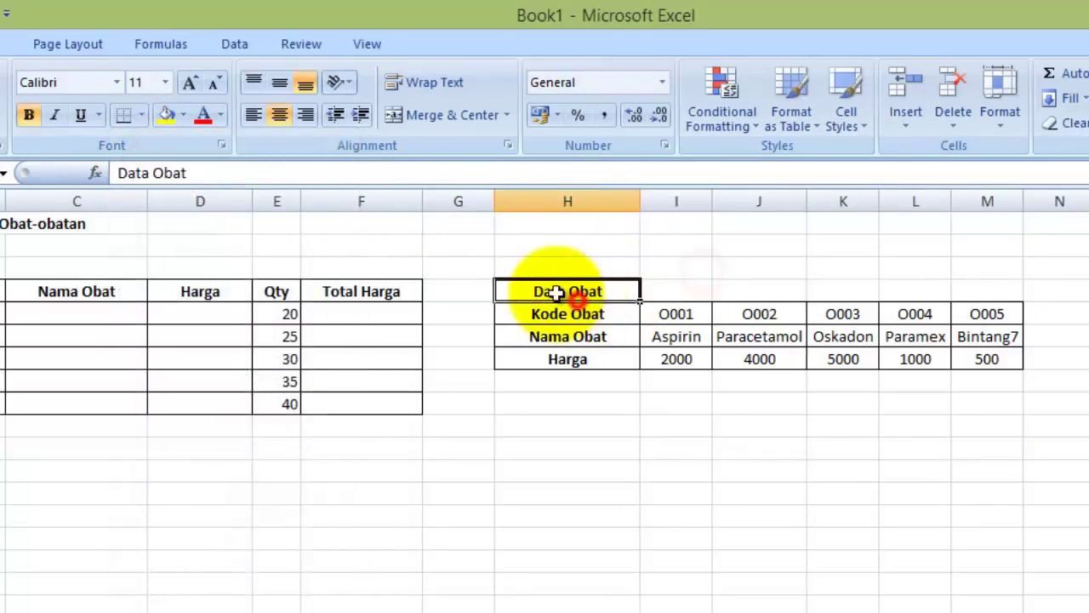
left_click(141, 119)
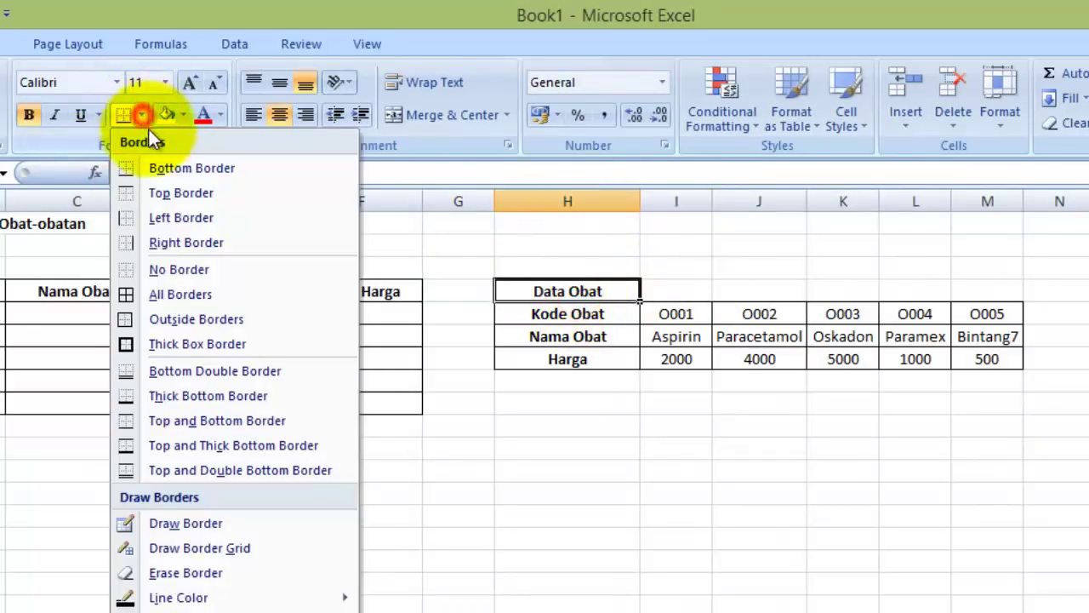
left_click(165, 267)
left_click(735, 246)
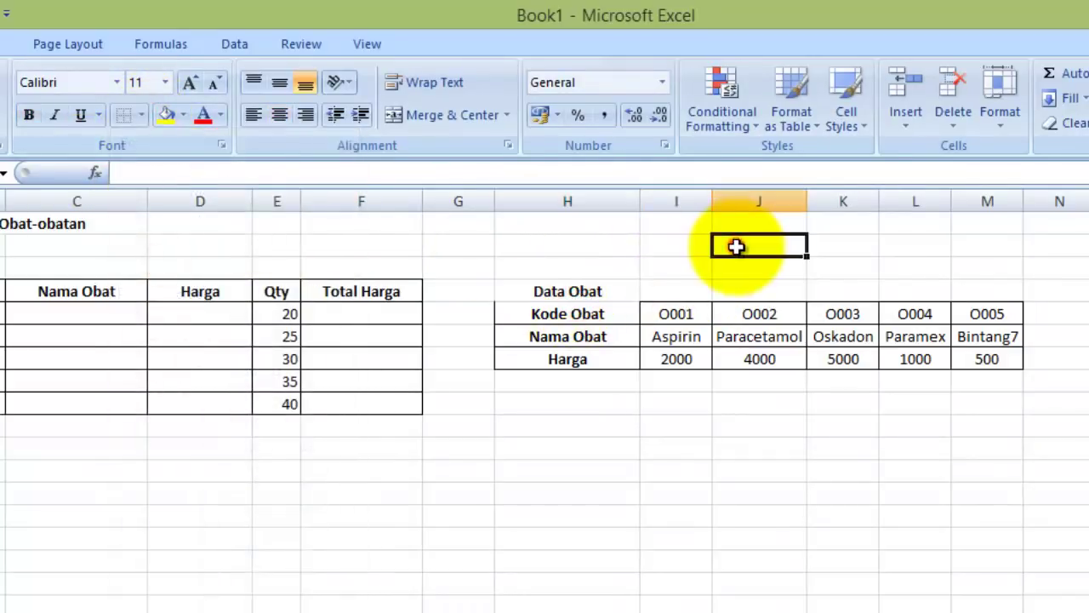
left_click(610, 292)
left_click(141, 116)
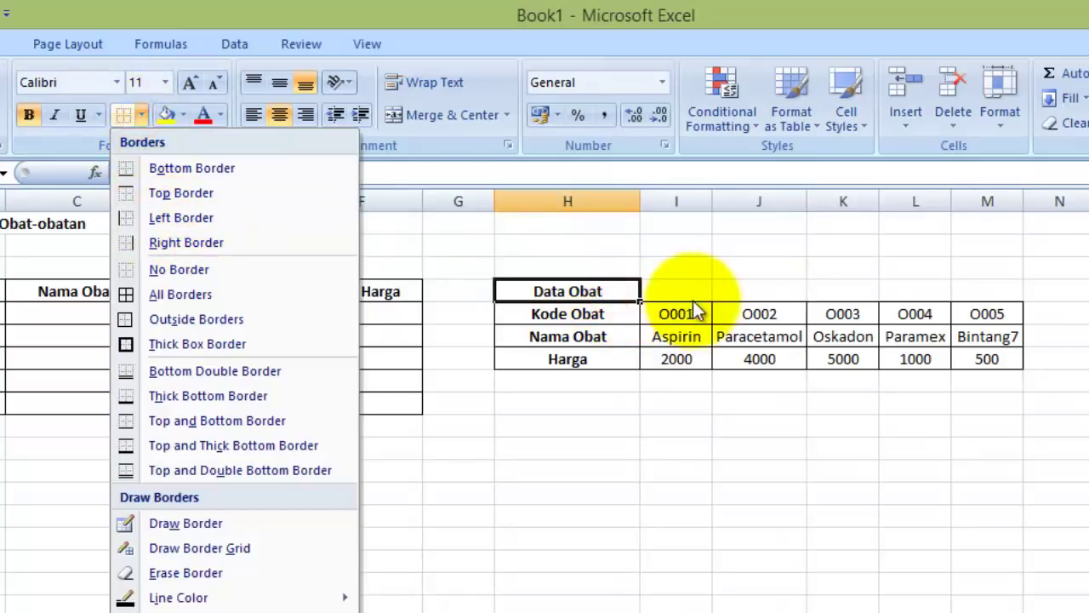
Add a top border to the Kode Obat label cell.
left_click(593, 314)
left_click(589, 313)
left_click(661, 258)
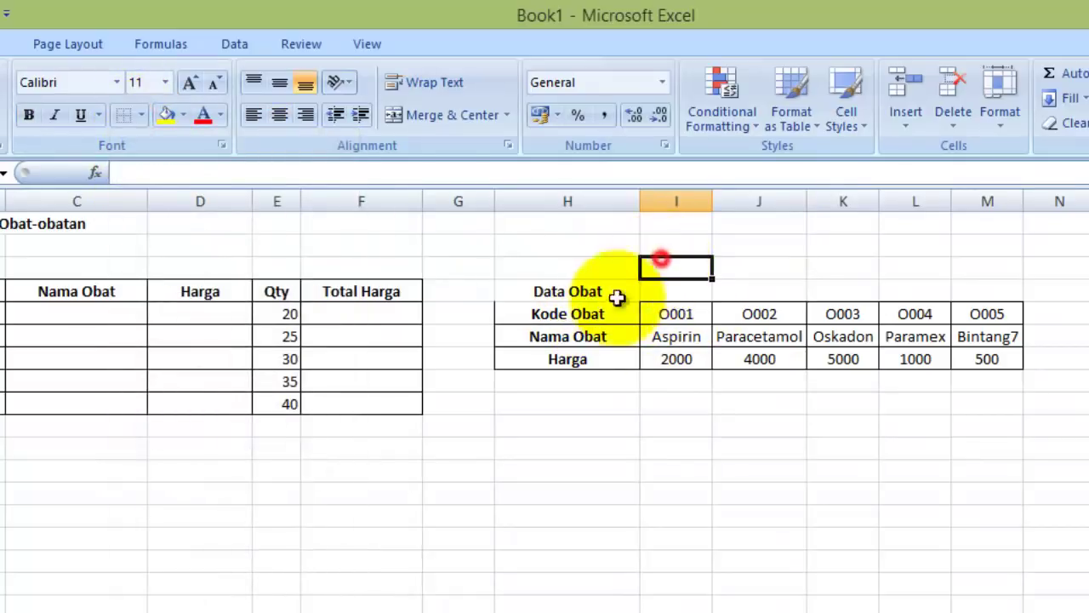
left_click(568, 316)
left_click(142, 116)
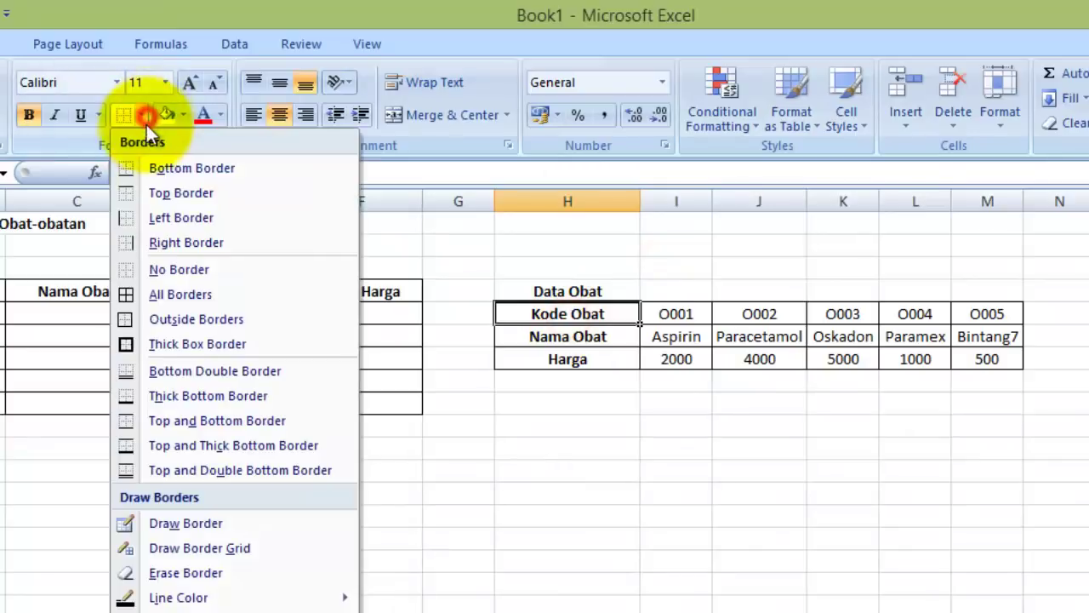
left_click(155, 193)
left_click(728, 283)
Left-align the Data Obat title.
left_click(553, 291)
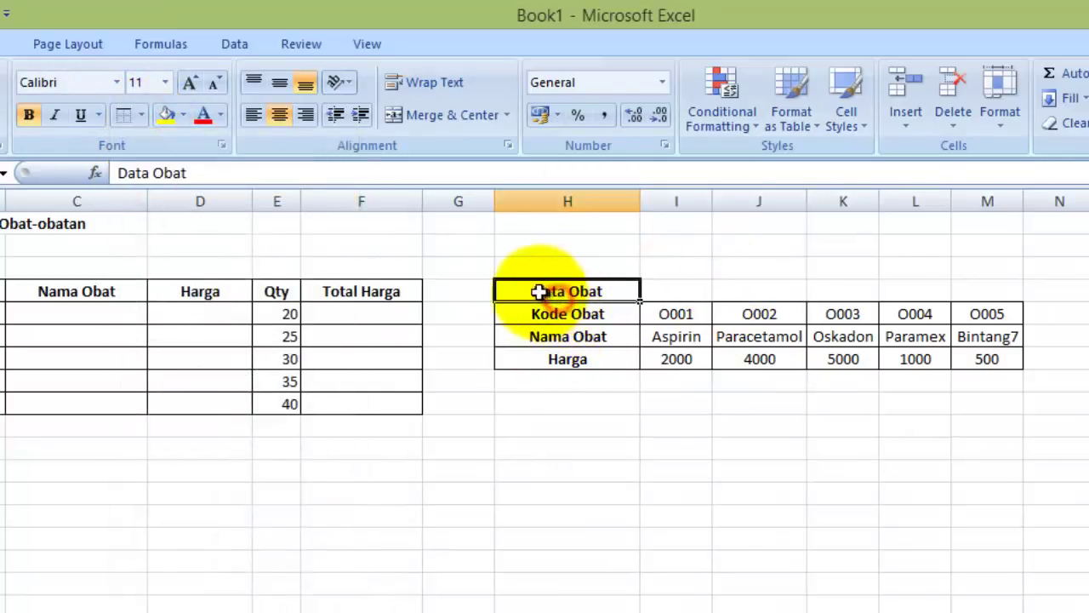
left_click(254, 115)
left_click(720, 245)
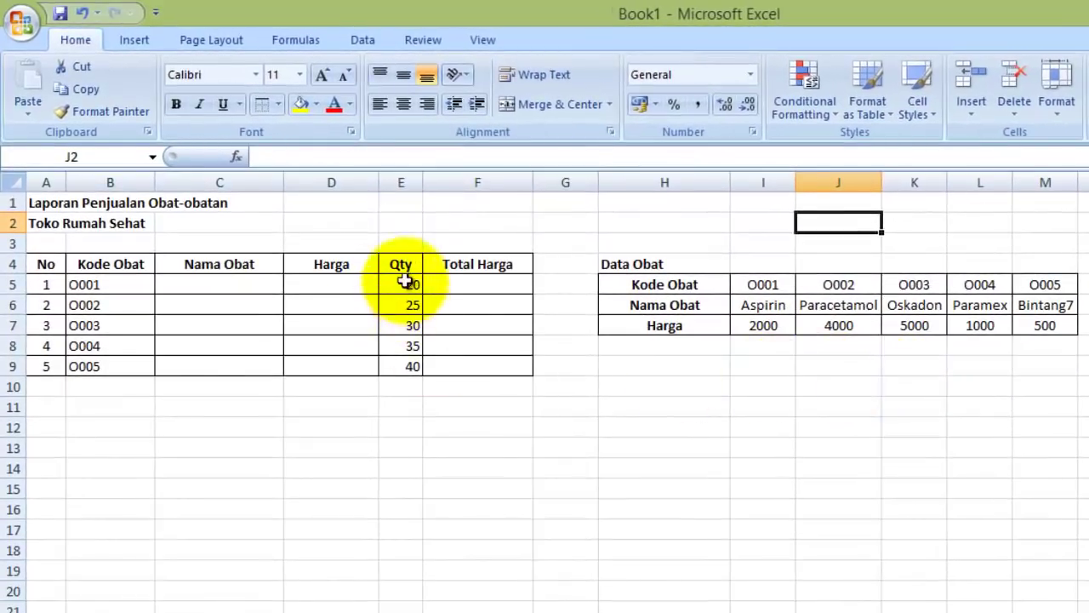
Centre the Qty values in E5:E9.
mouse_move(394, 278)
left_mouse_down()
mouse_move(394, 355)
mouse_move(405, 368)
left_mouse_up()
left_click(404, 104)
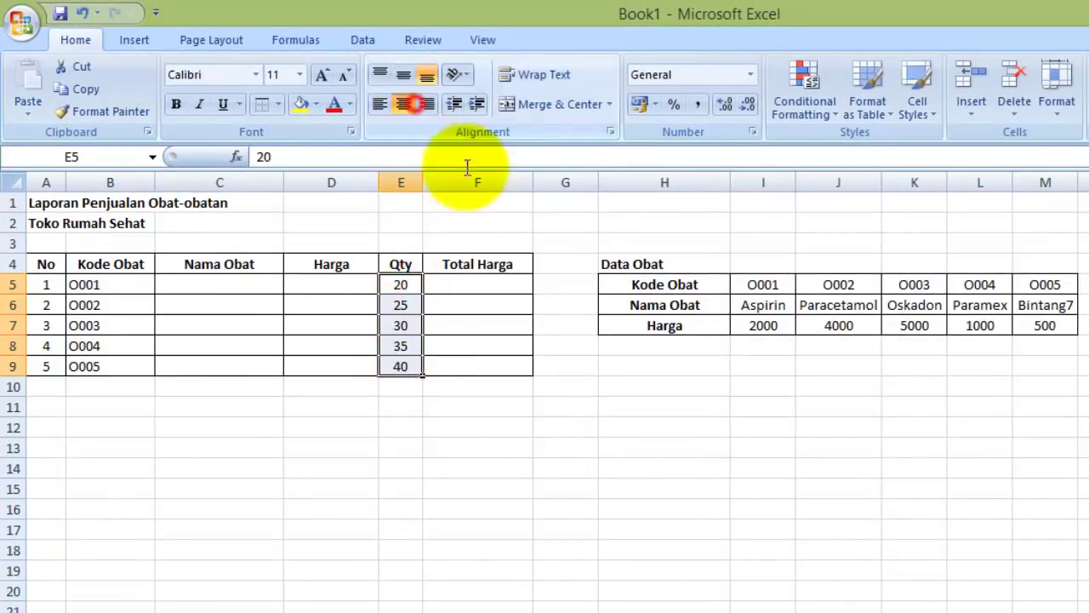
left_click(725, 394)
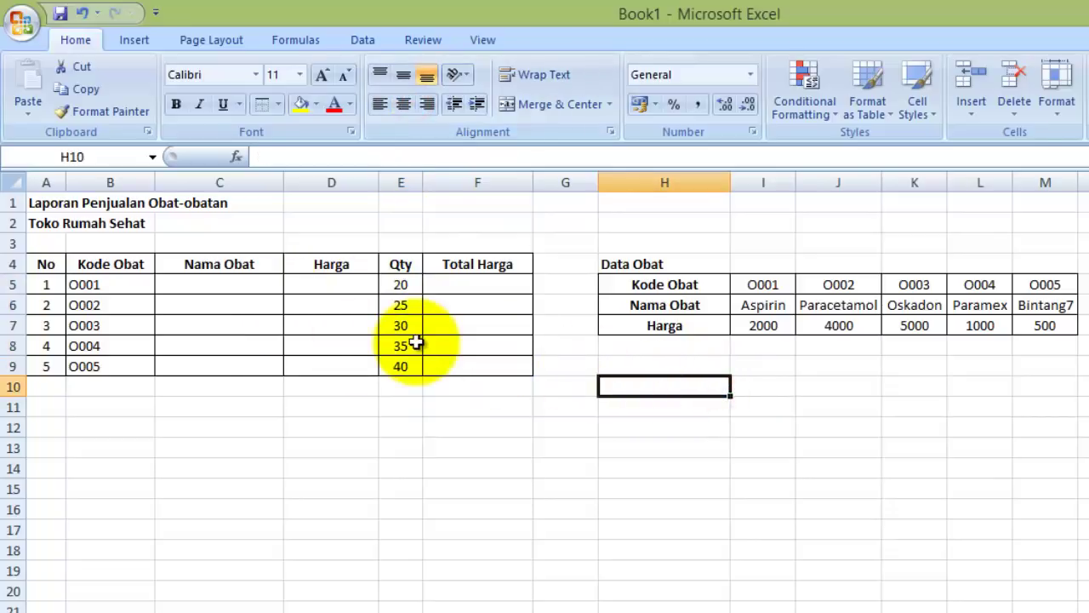
Match codes O001 and O002 in the sales table to their names in the lookup table.
left_click_drag(248, 282, 243, 363)
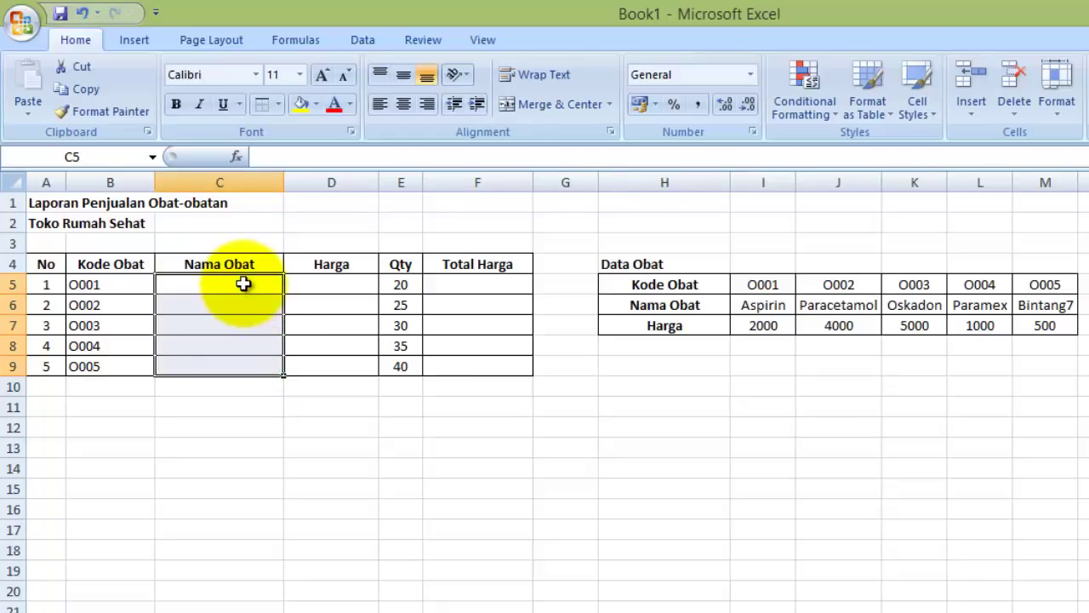
left_click(244, 285)
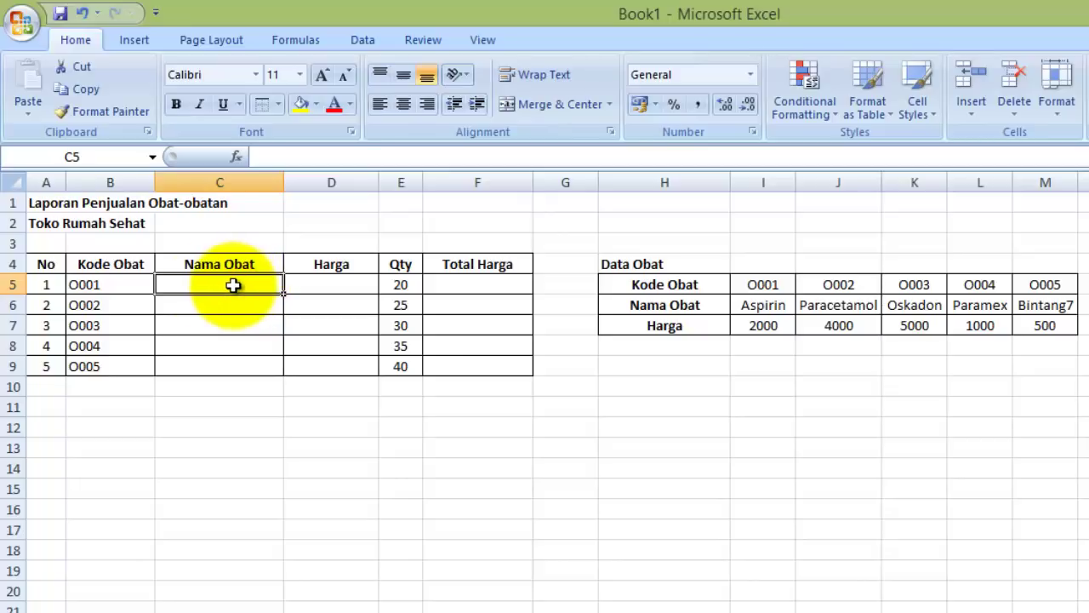
left_click(123, 281)
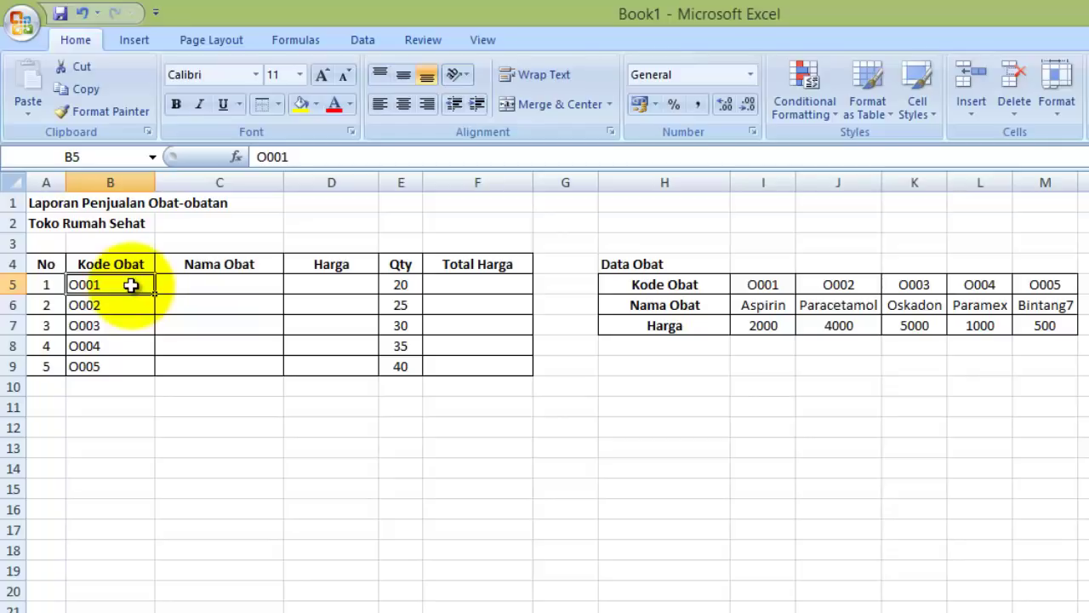
left_click(763, 284)
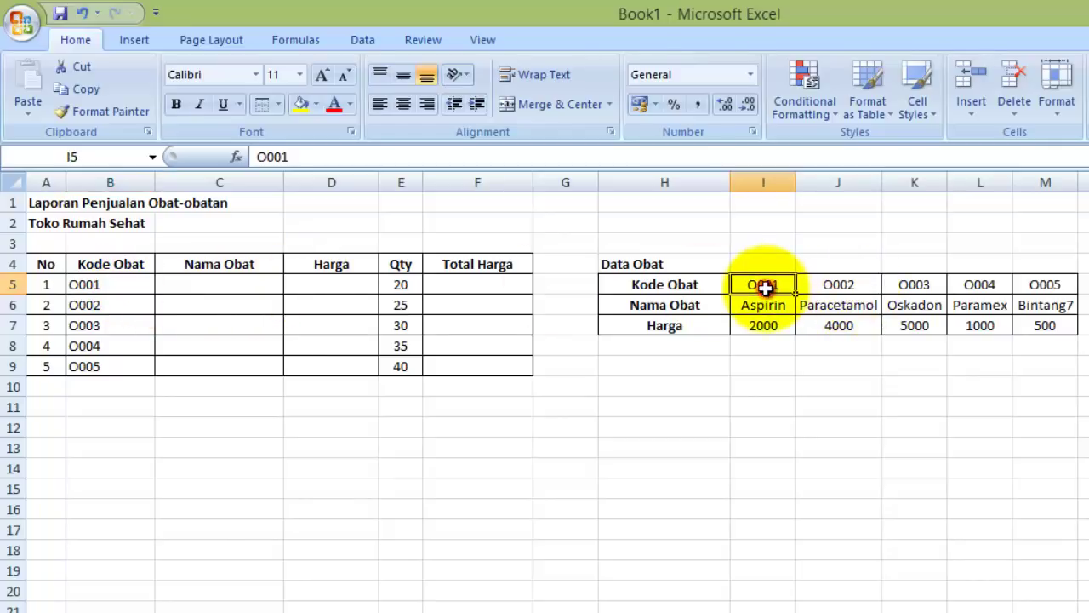
left_click(134, 286)
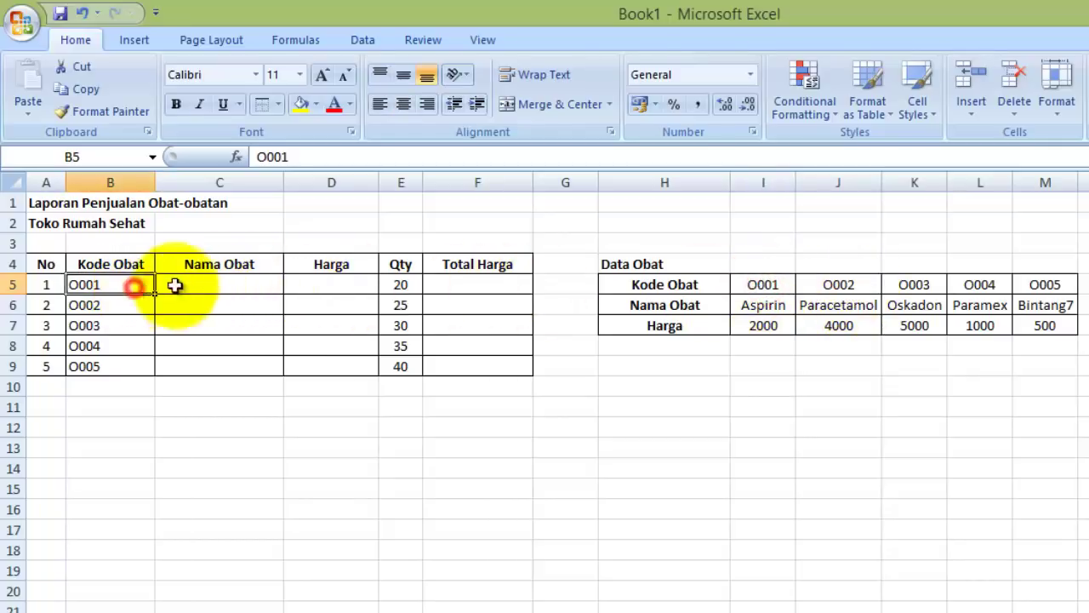
left_click(763, 288)
left_click(769, 304)
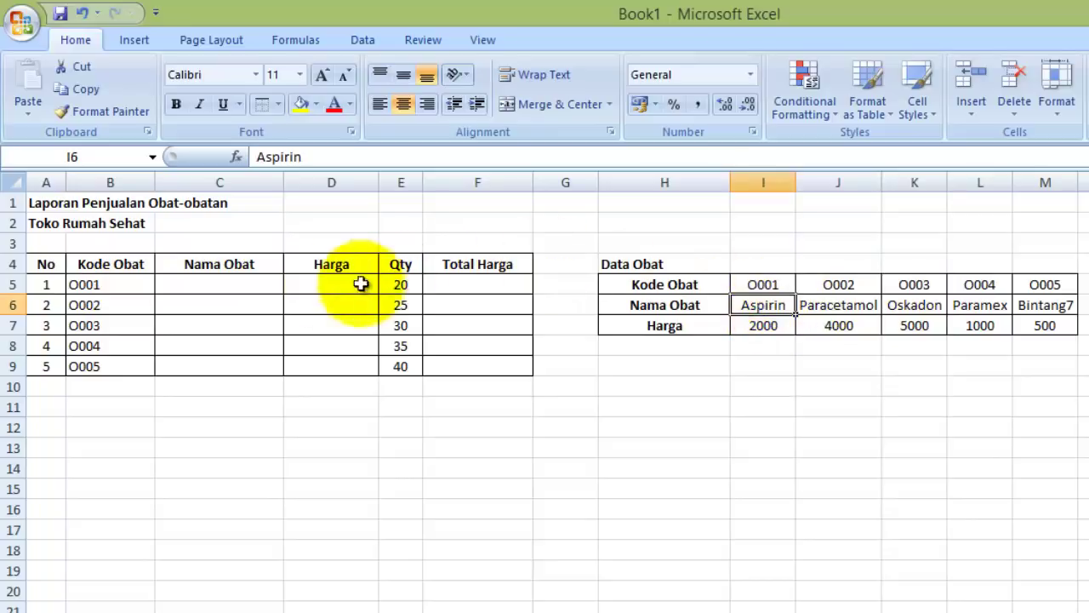
left_click(245, 288)
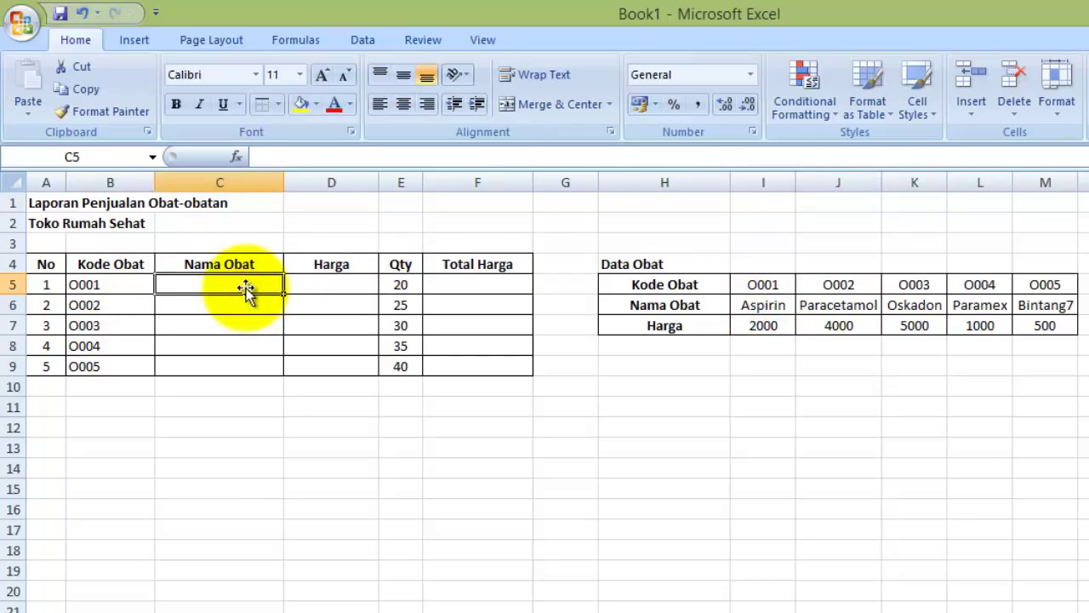
left_click(109, 311)
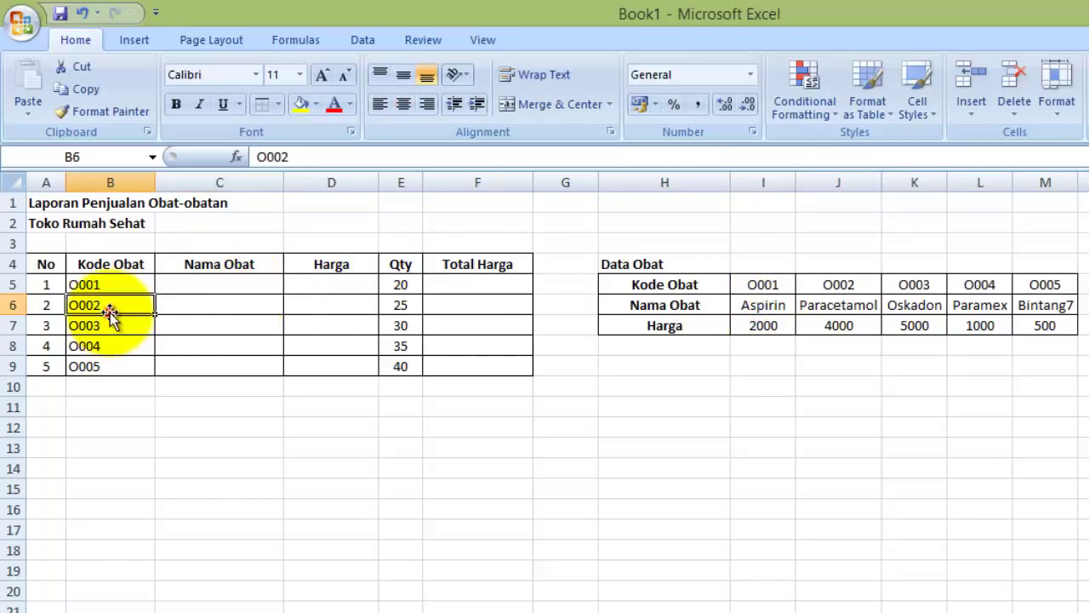
left_click(841, 284)
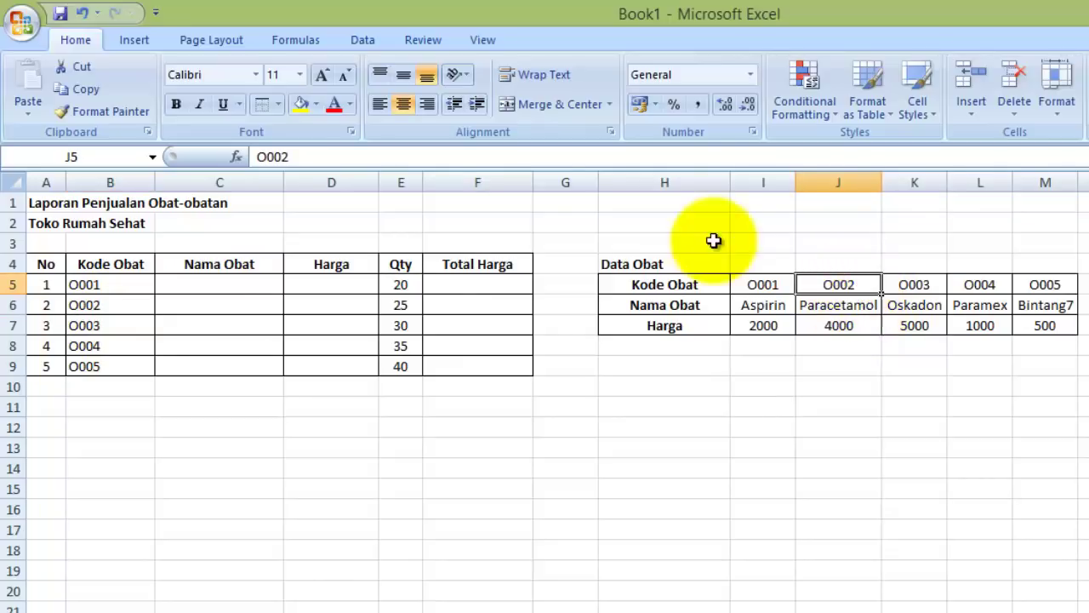
left_click(244, 304)
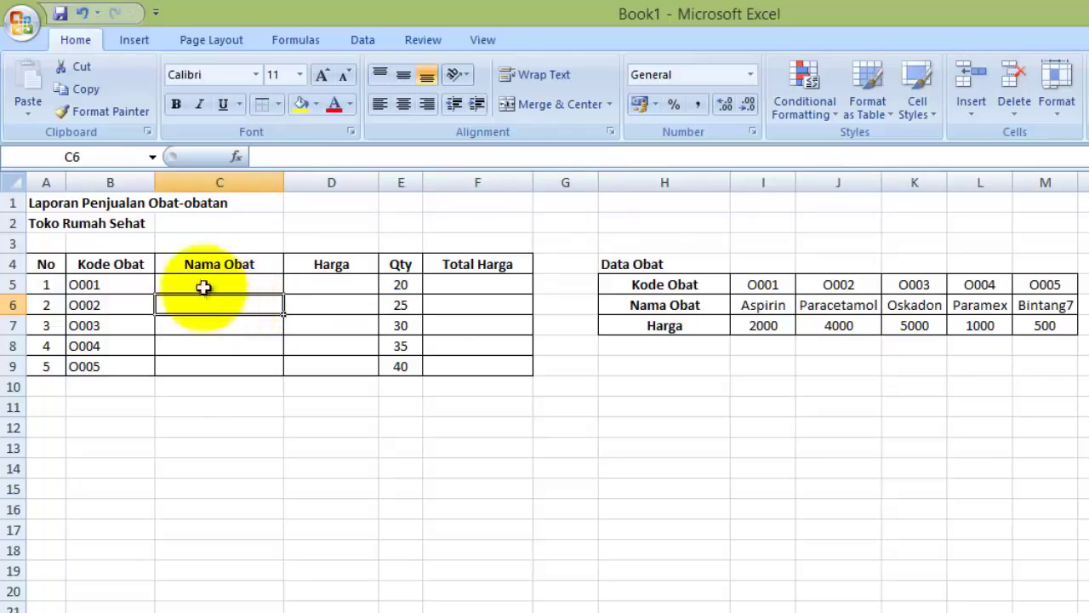
Merge and centre the report title across A1:F1 and the Toko Rumah Sehat line across A2:F2.
left_click_drag(47, 203, 471, 211)
left_click(552, 103)
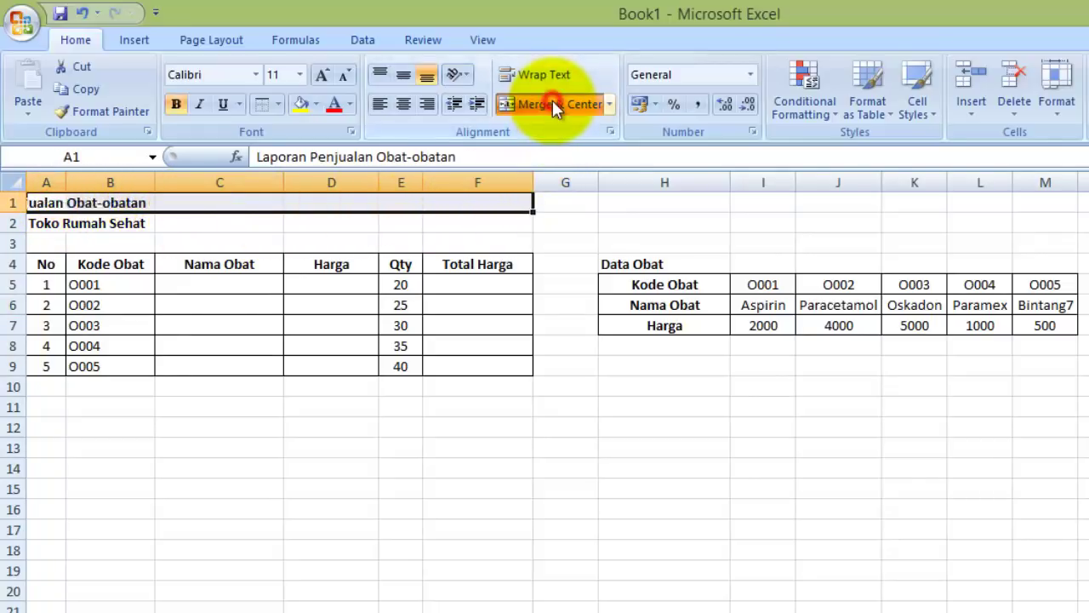
left_click(133, 223)
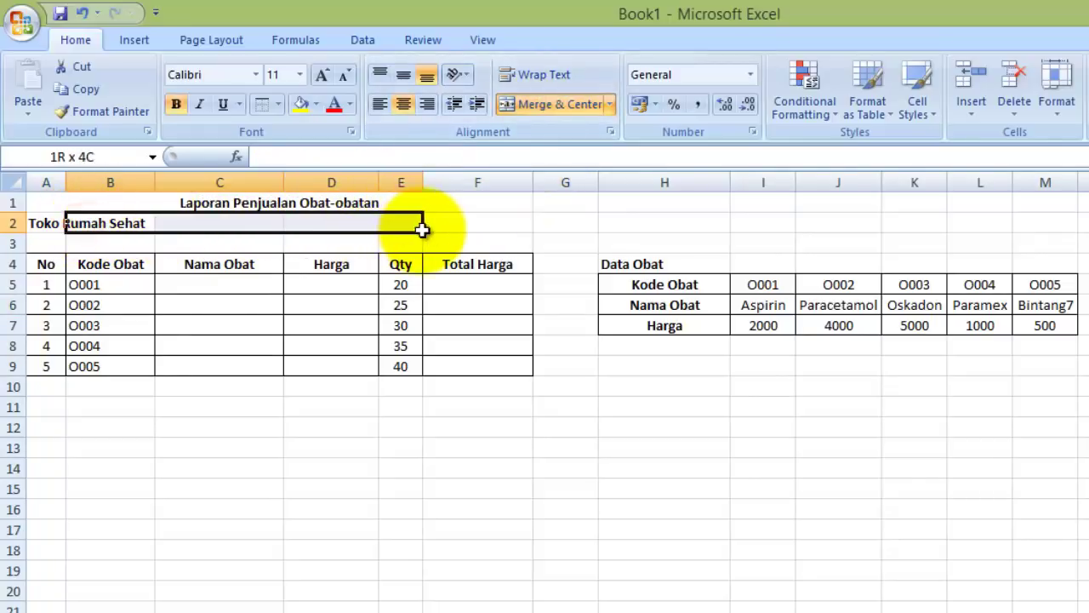
left_click_drag(48, 223, 476, 241)
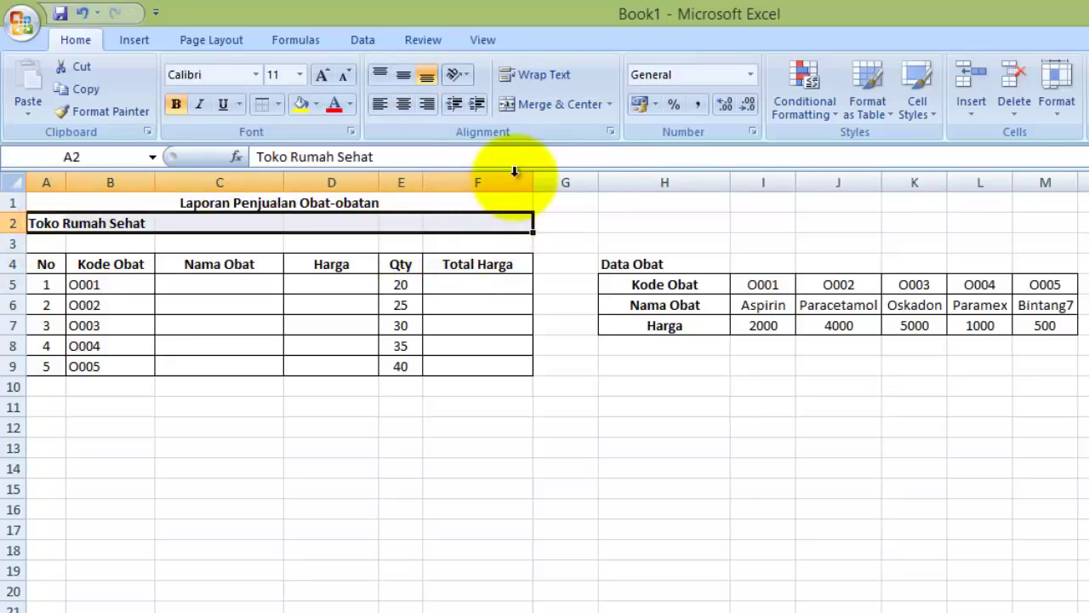
left_click(553, 104)
left_click(604, 242)
Centre the Kode Obat codes O001–O005 in B5:B9.
left_click(462, 406)
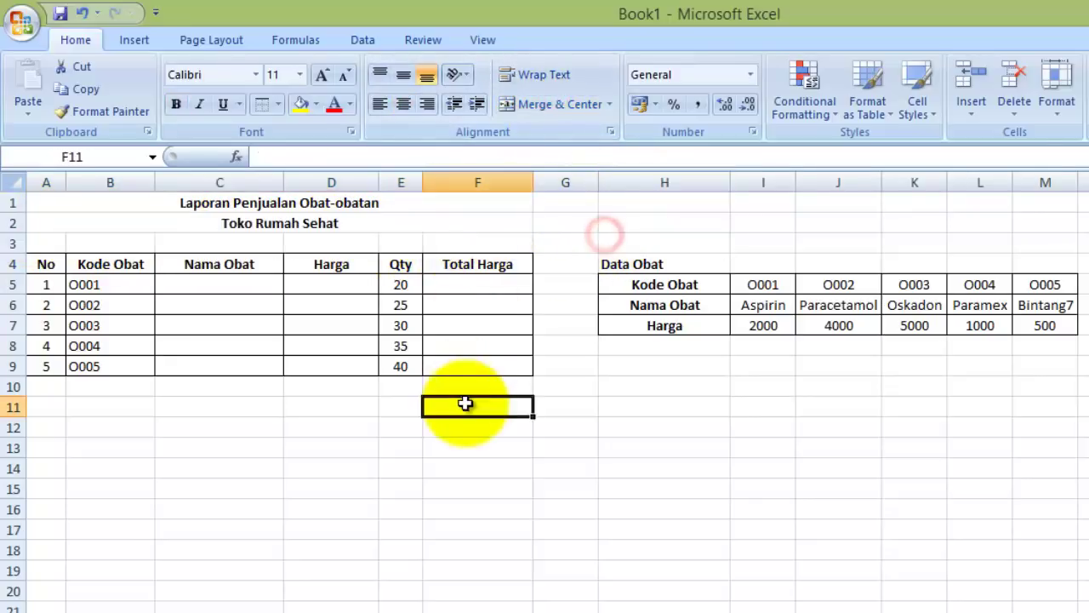
left_click(189, 287)
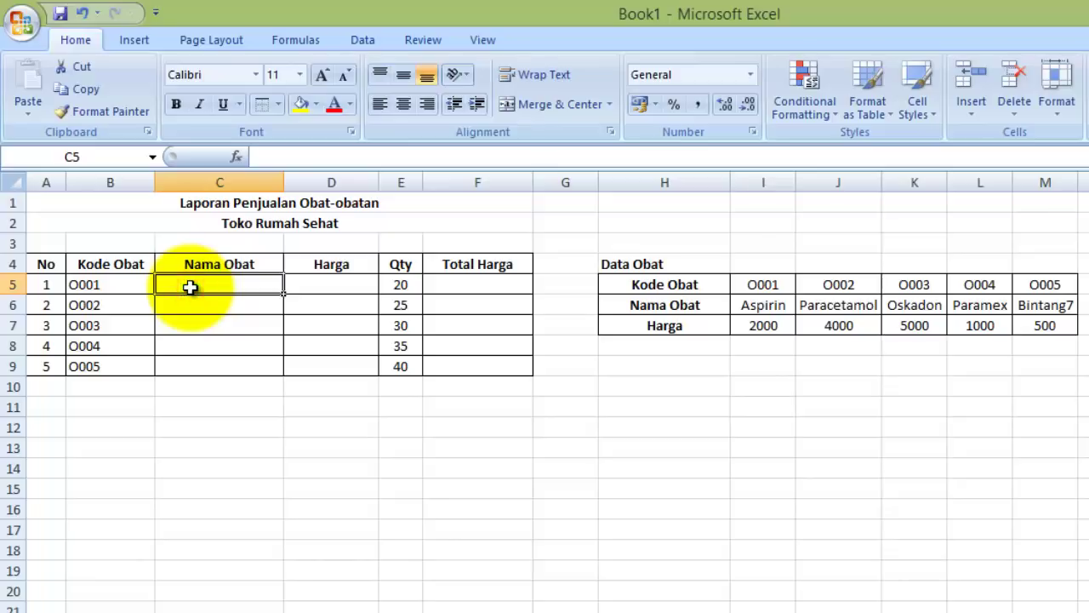
left_click_drag(121, 287, 114, 364)
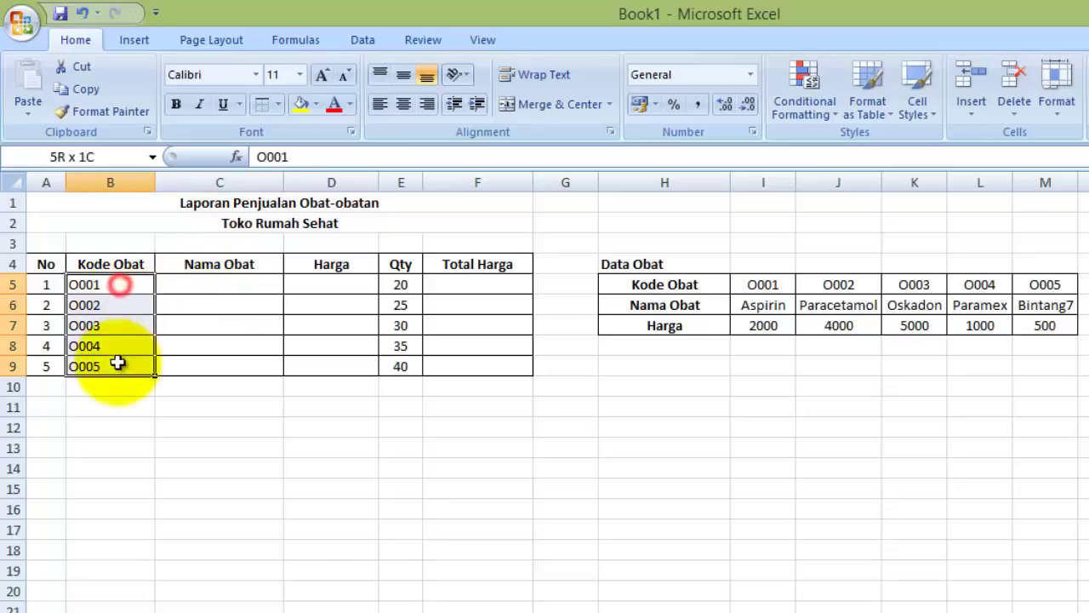
left_click(398, 104)
left_click(215, 284)
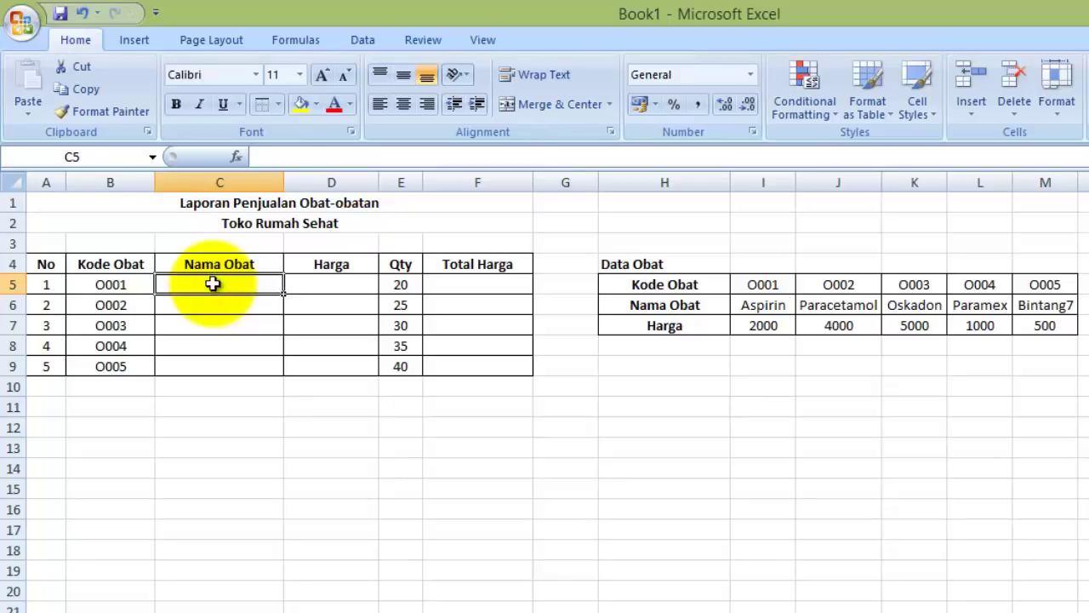
Enter =HLOOKUP(B5;I5:M7;2;0) in C5 so it returns Aspirin for code O001.
type("=")
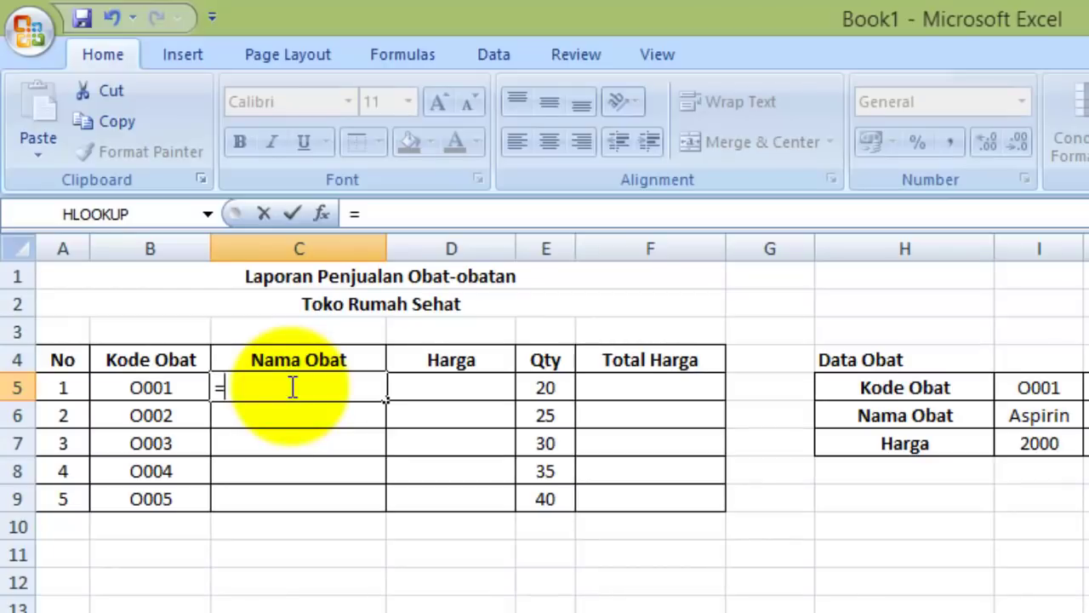
type("hl")
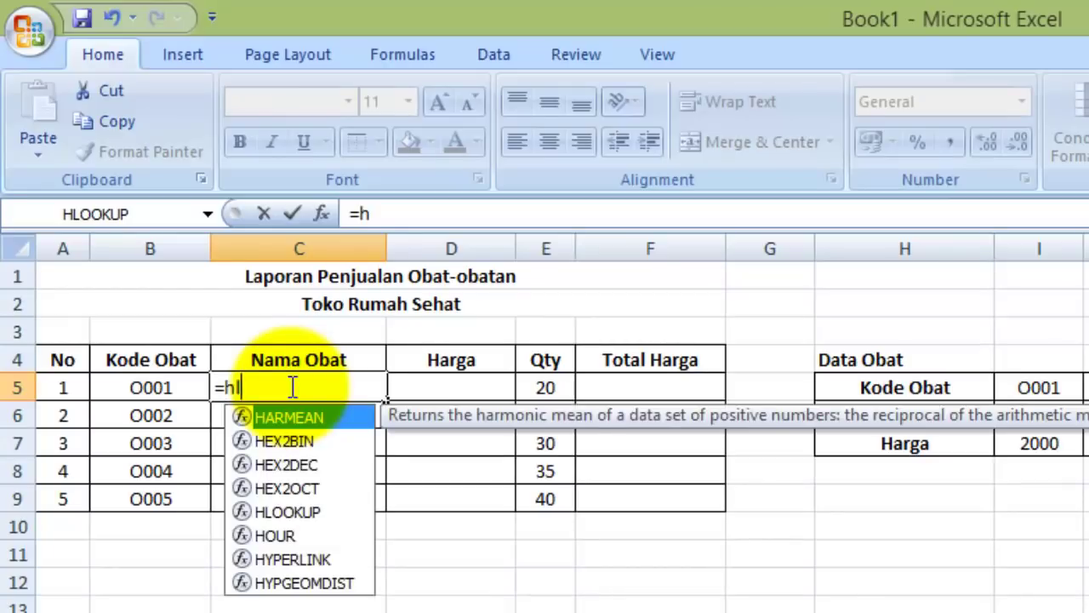
type("ookup")
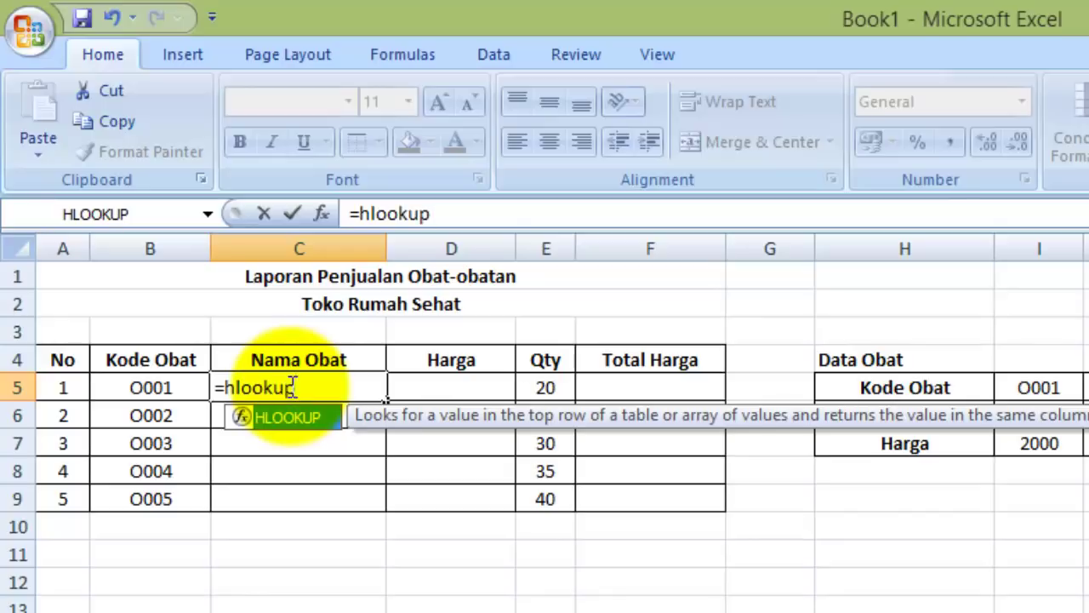
type("(")
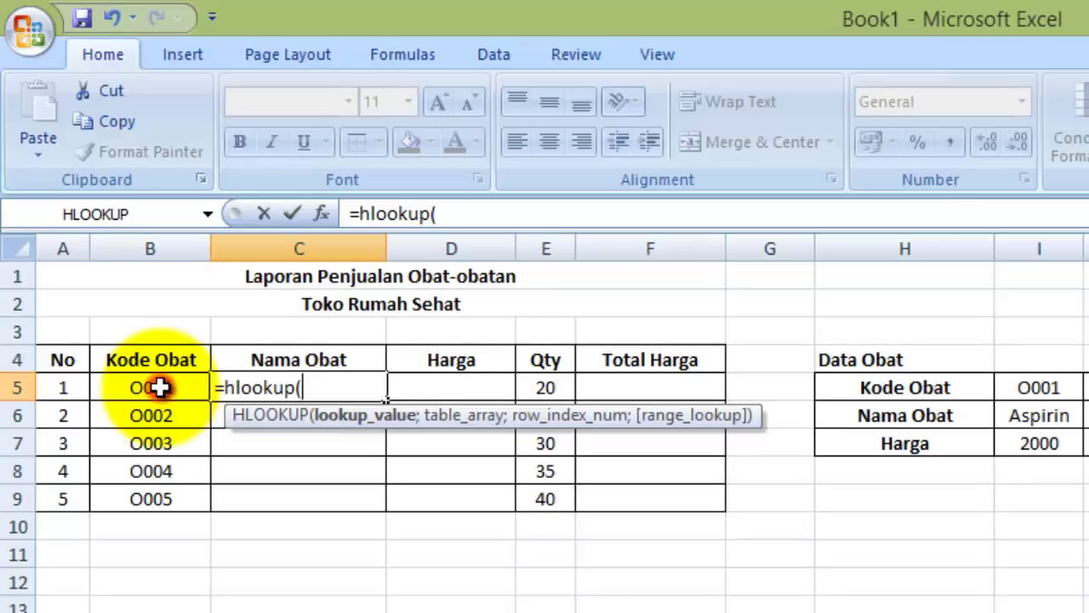
left_click(160, 387)
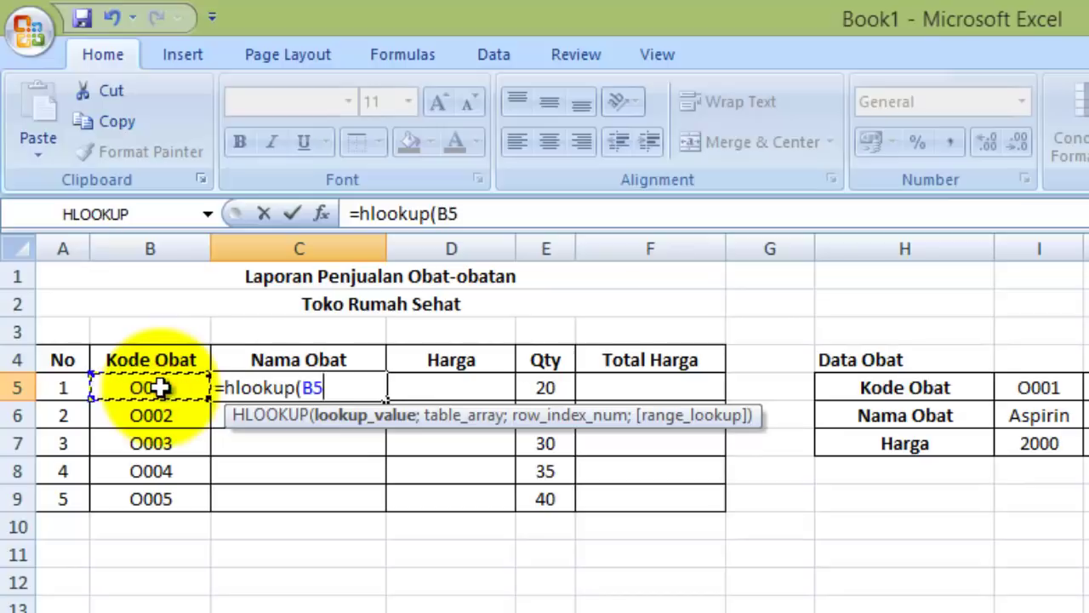
type(";")
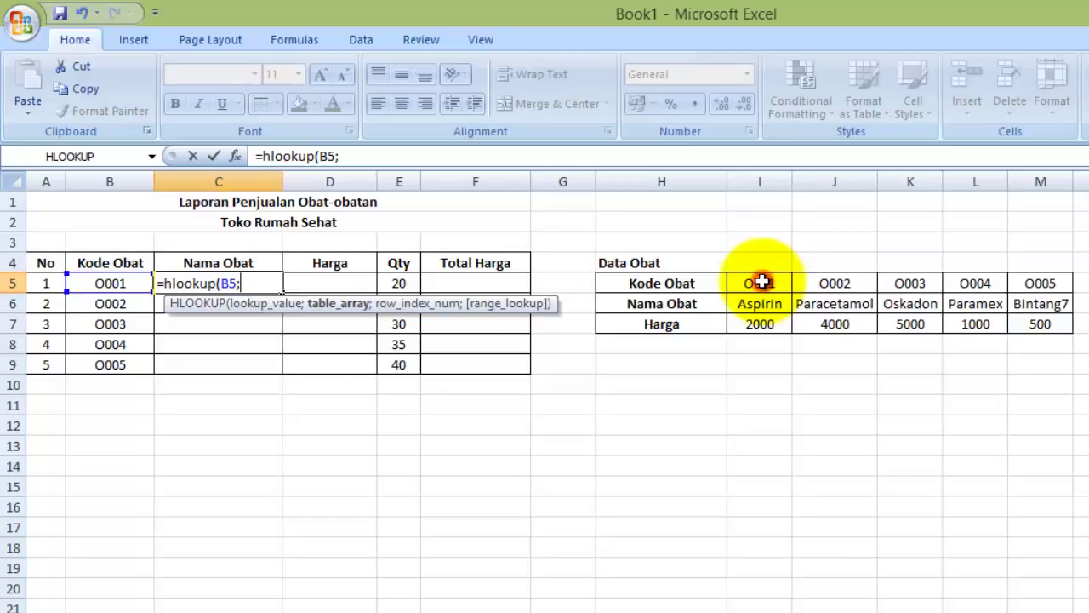
left_click(762, 283)
left_click_drag(761, 282, 1047, 325)
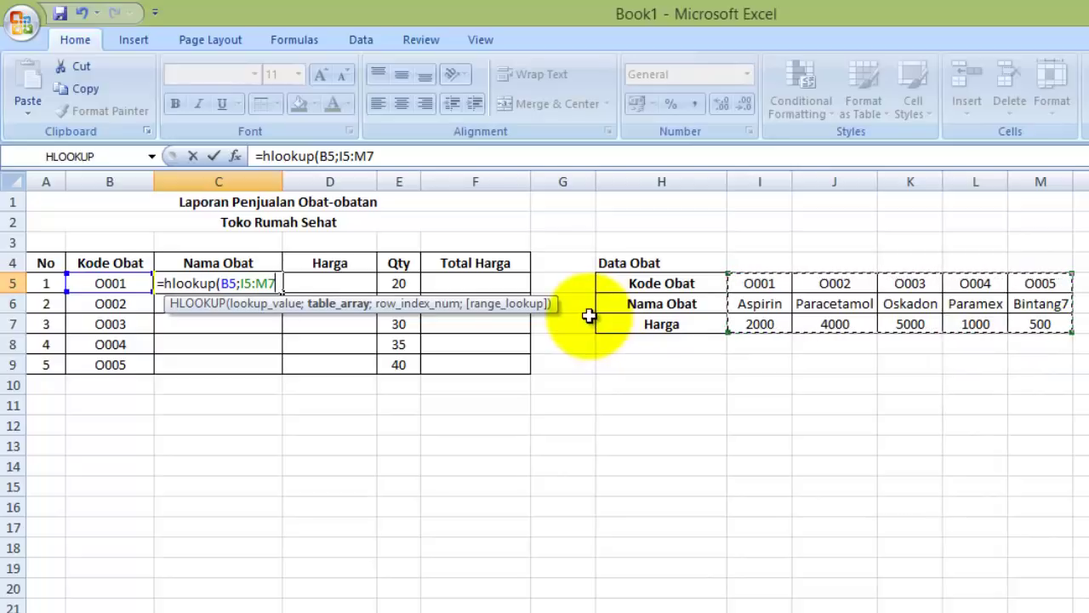
type(";")
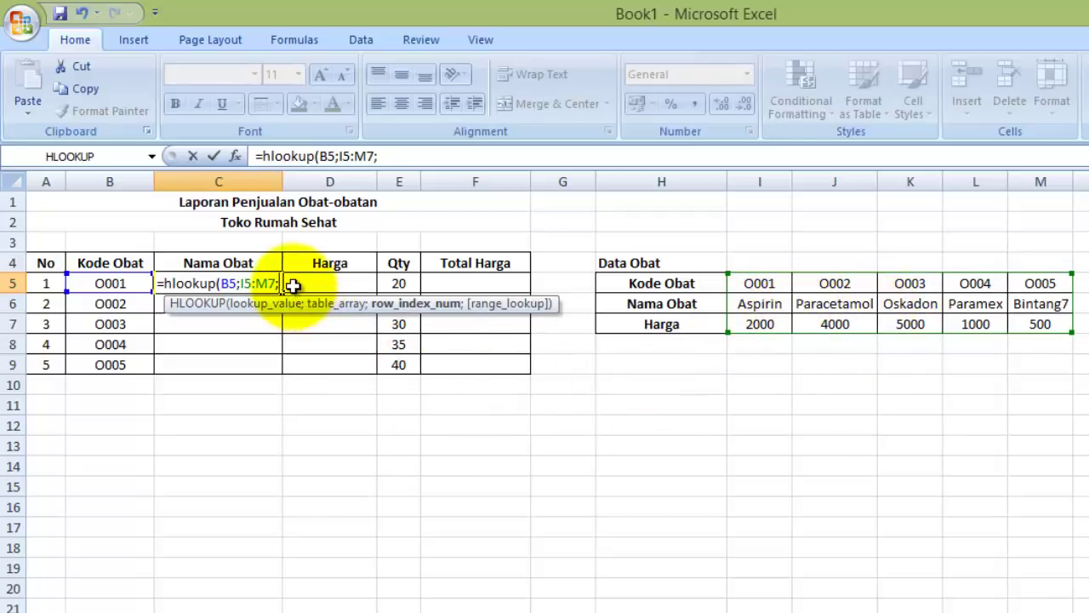
type("2")
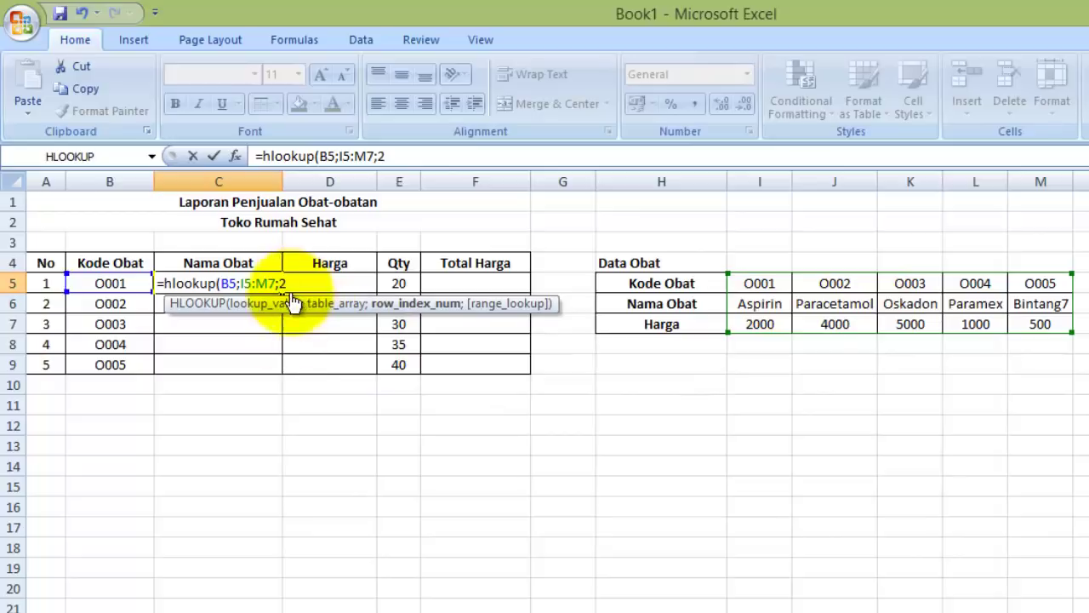
type(";0")
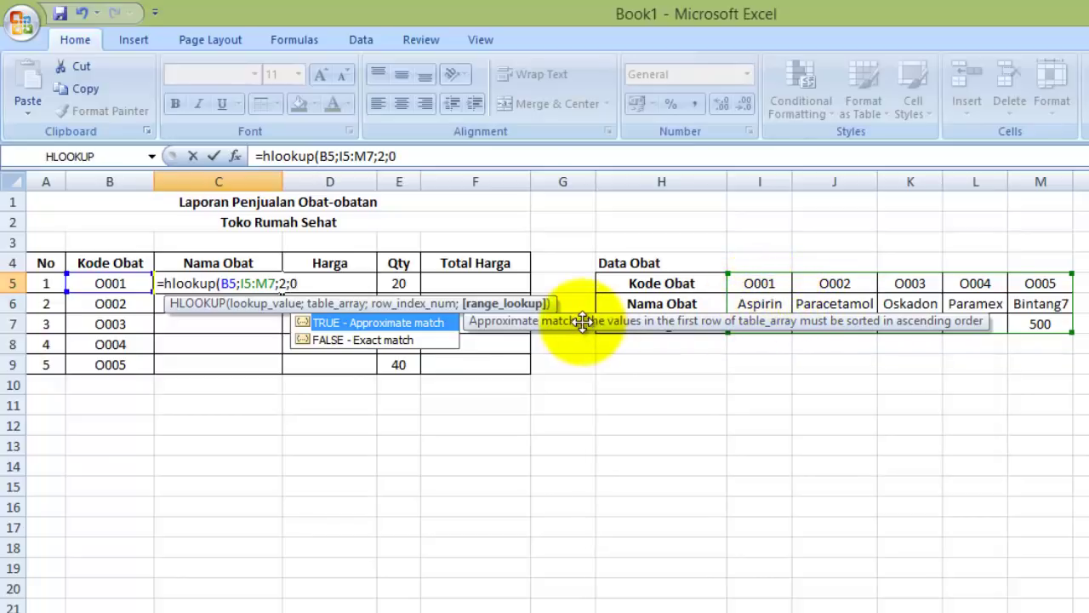
type(")")
key("Return")
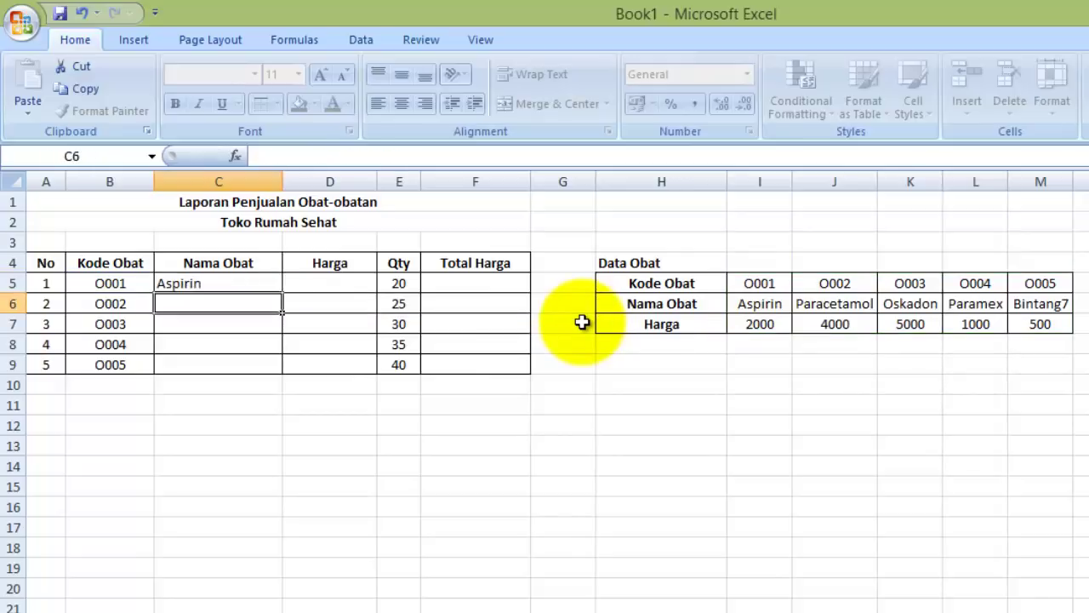
Copy the C5 lookup formula down to C9, which leaves #N/A in C6:C9.
left_click(256, 284)
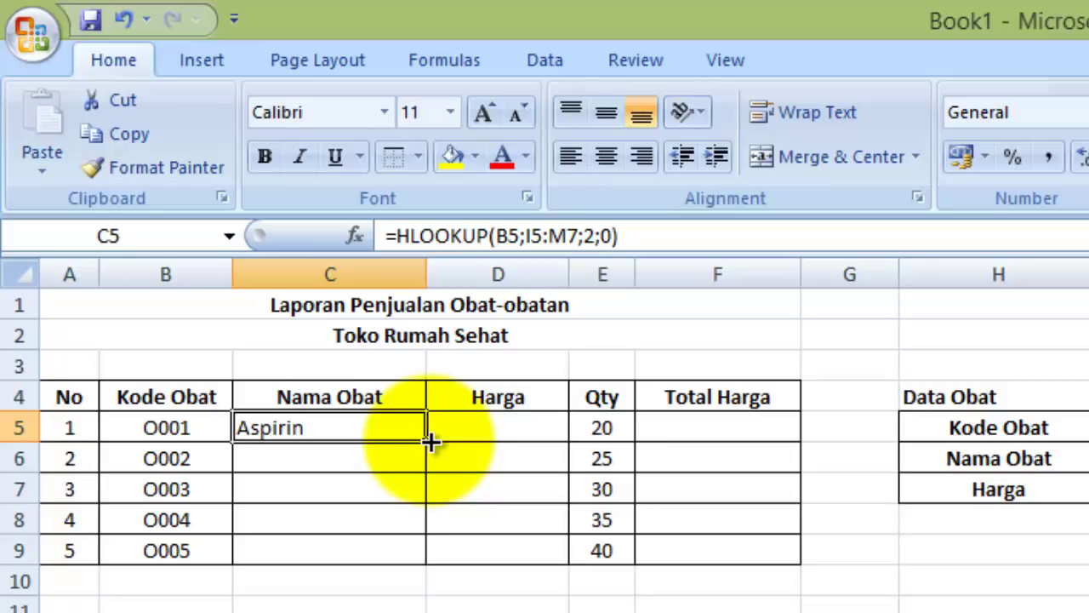
left_click_drag(428, 439, 417, 559)
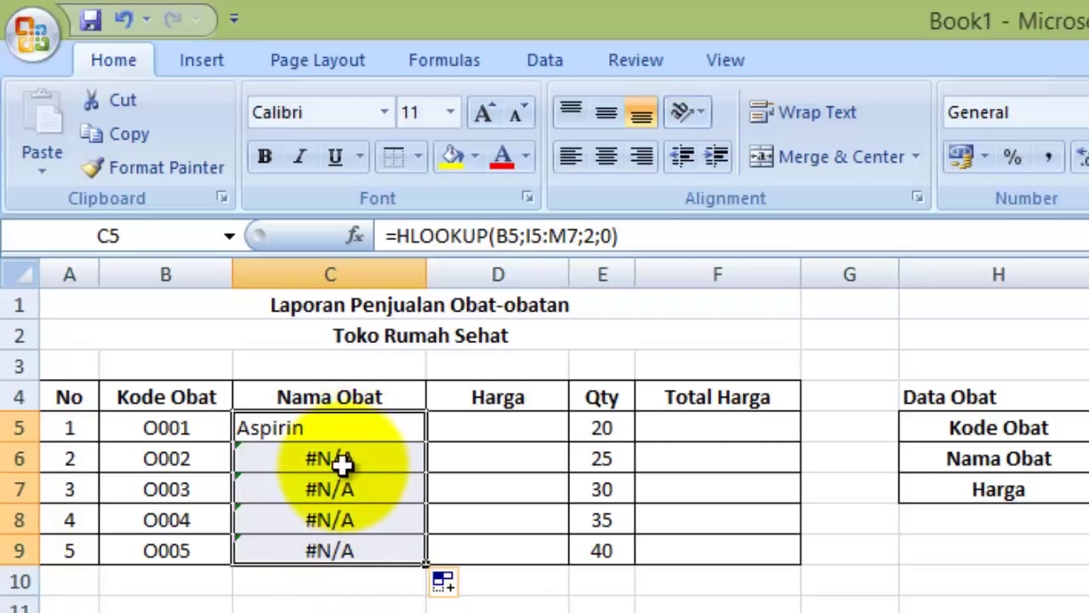
left_click(345, 459)
left_click(355, 429)
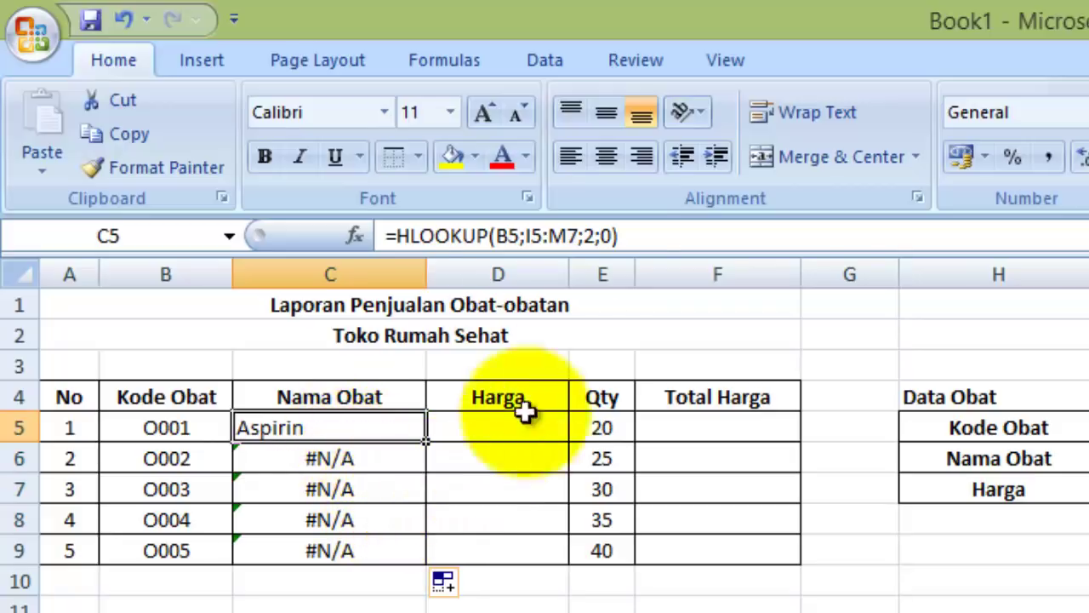
Change C5's formula to =HLOOKUP(B5;$I$5:$M$7;2;0) with an absolute table range.
left_click(523, 237)
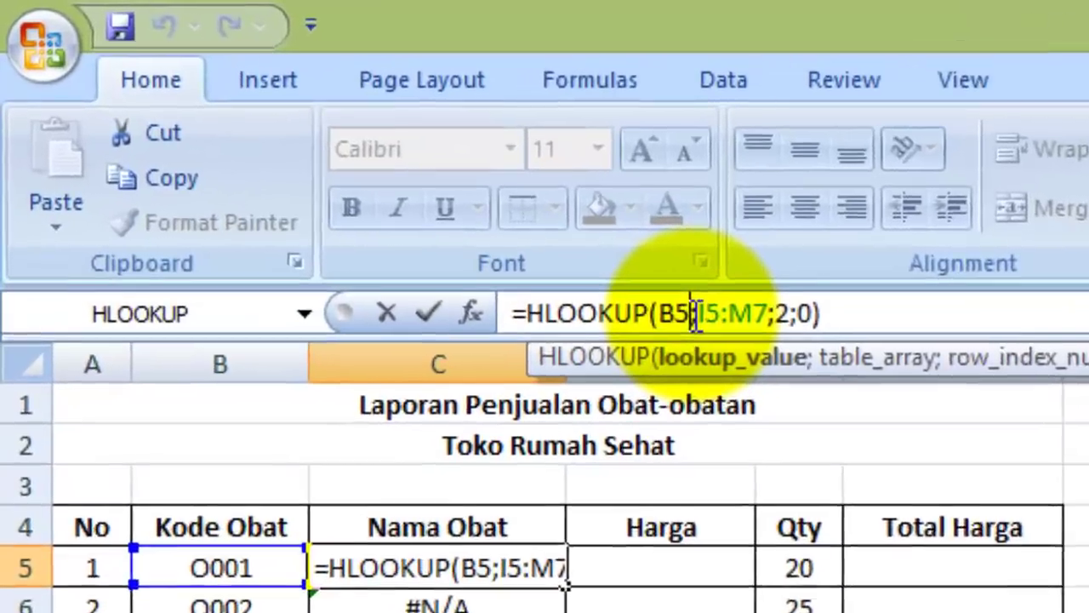
type("$")
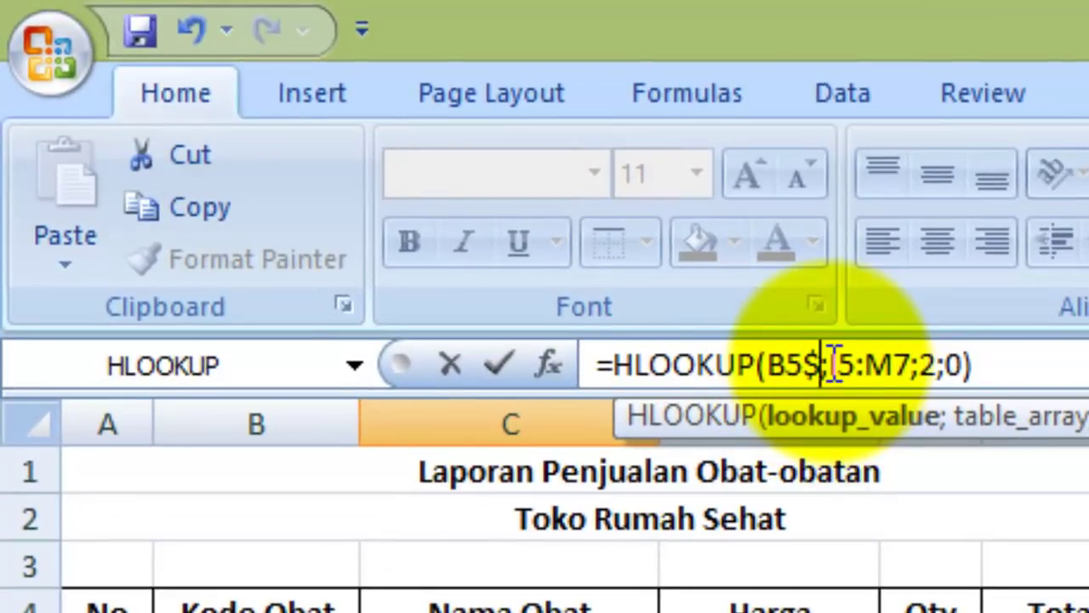
key("BackSpace")
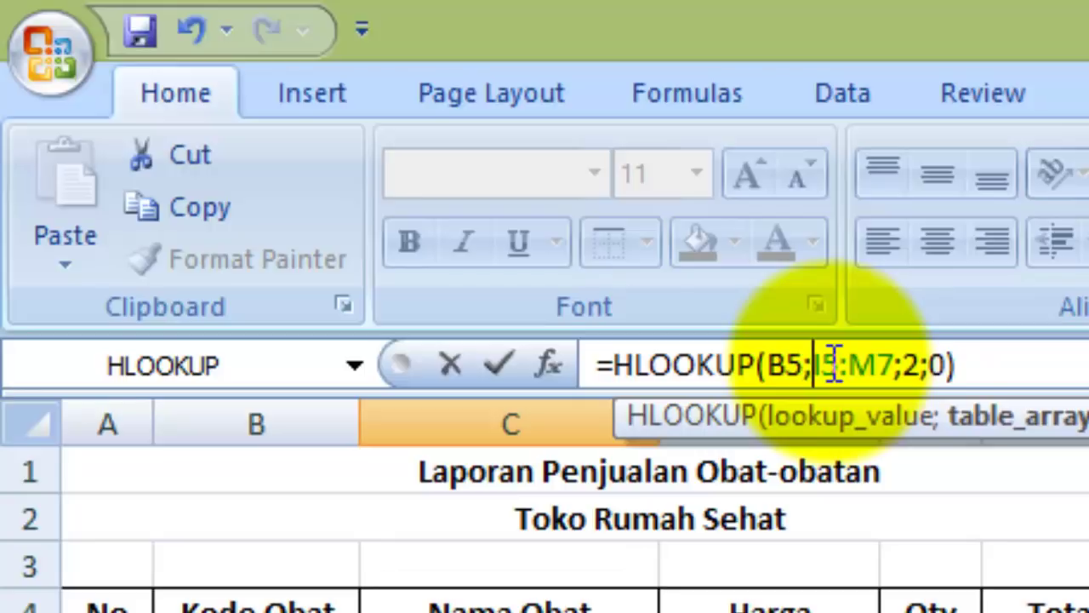
type("$")
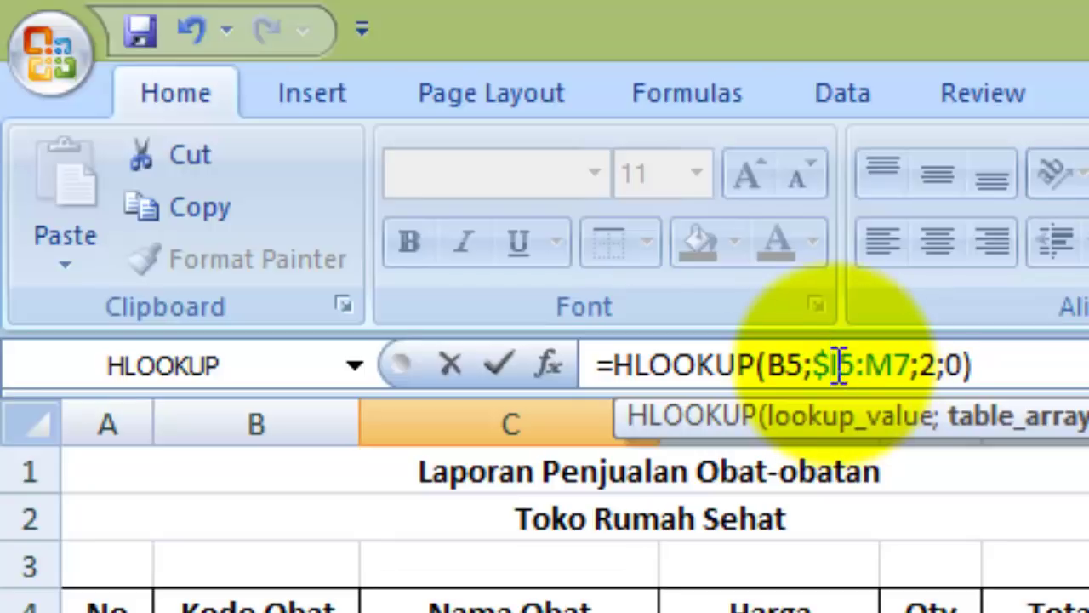
left_click(838, 364)
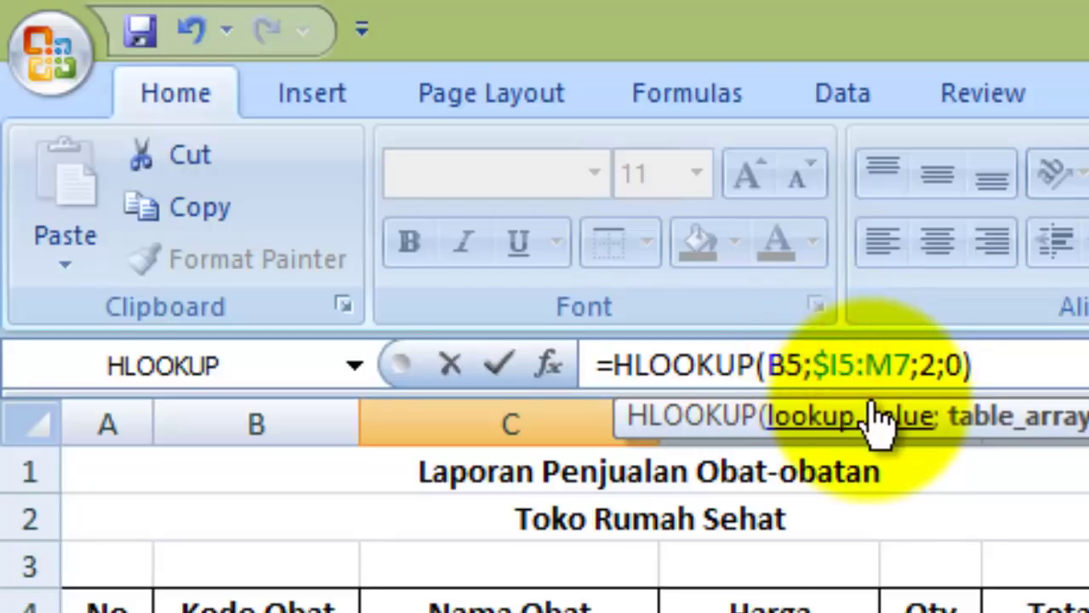
type("$")
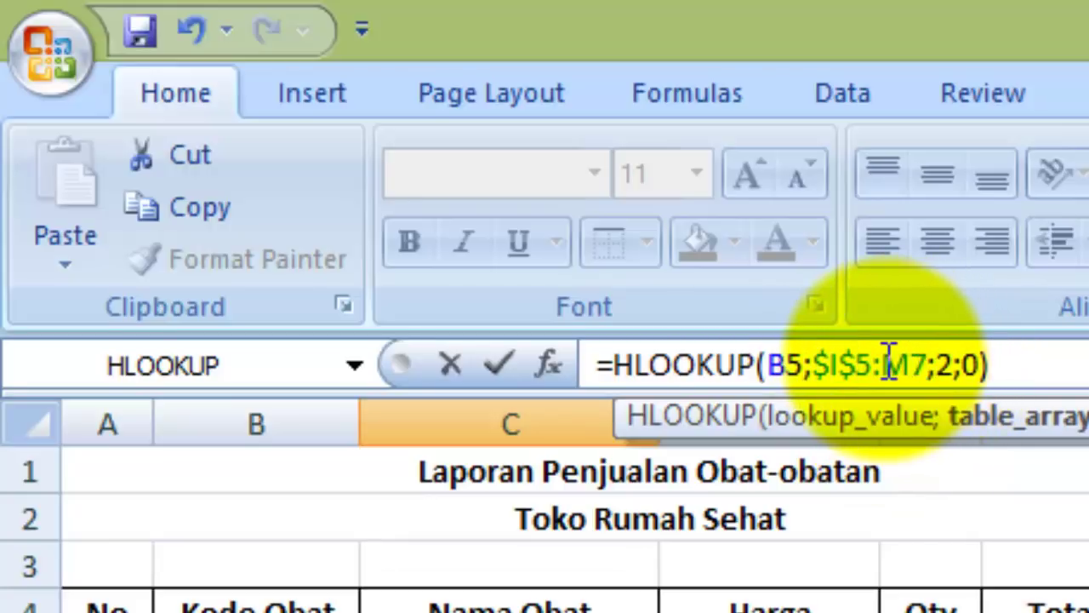
left_click(882, 364)
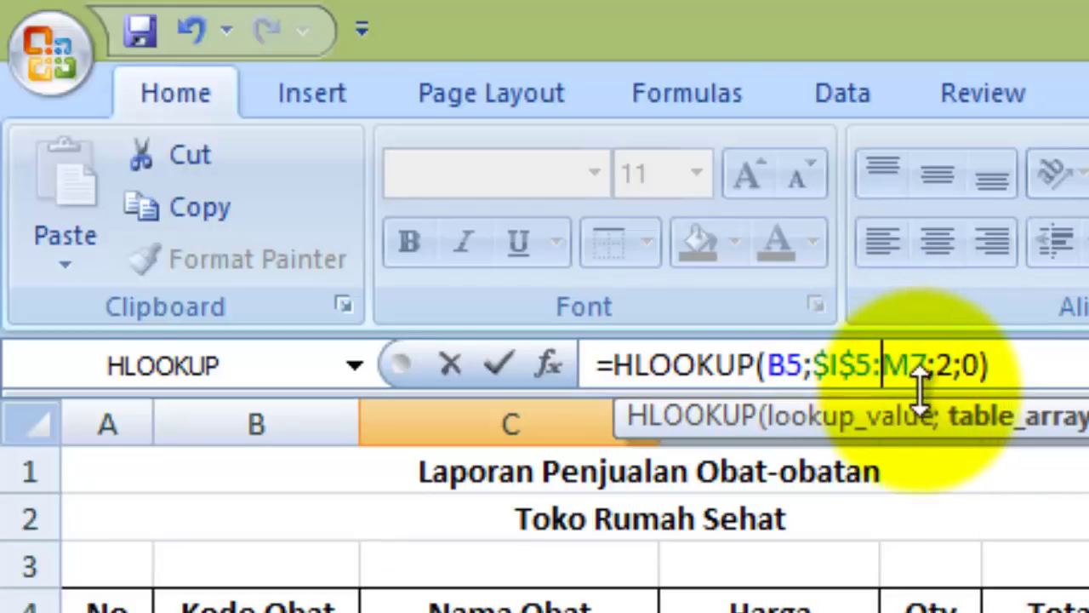
type("$")
left_click(925, 365)
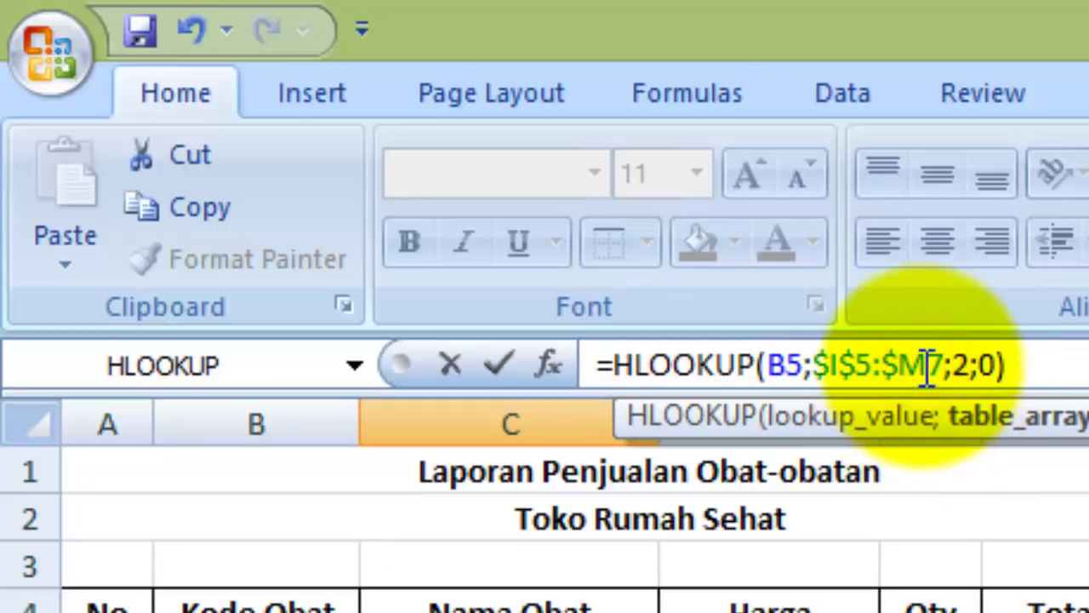
type("$")
key("Return")
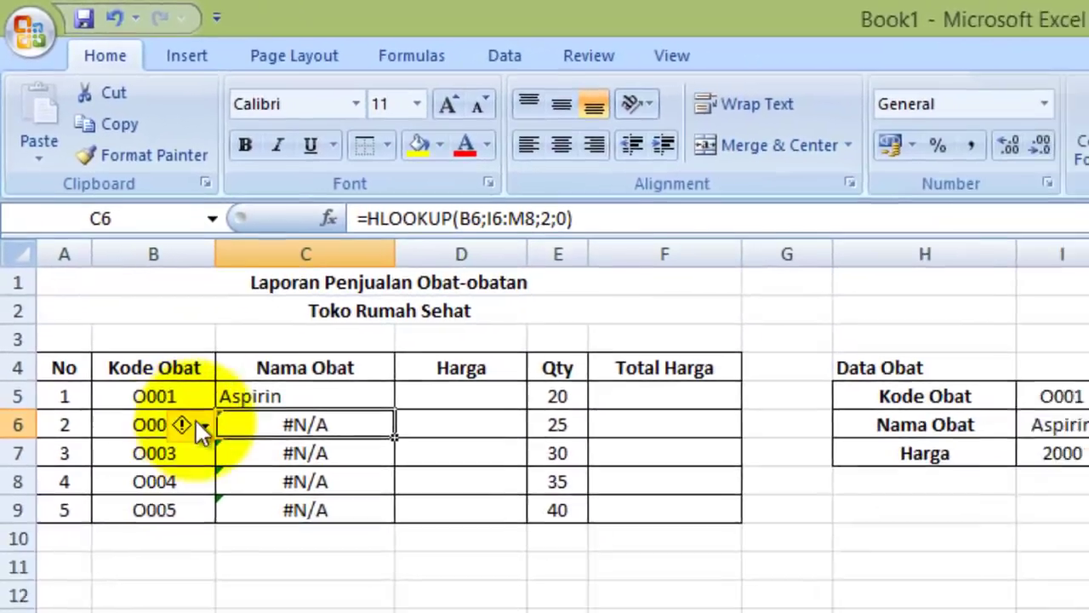
left_click(244, 388)
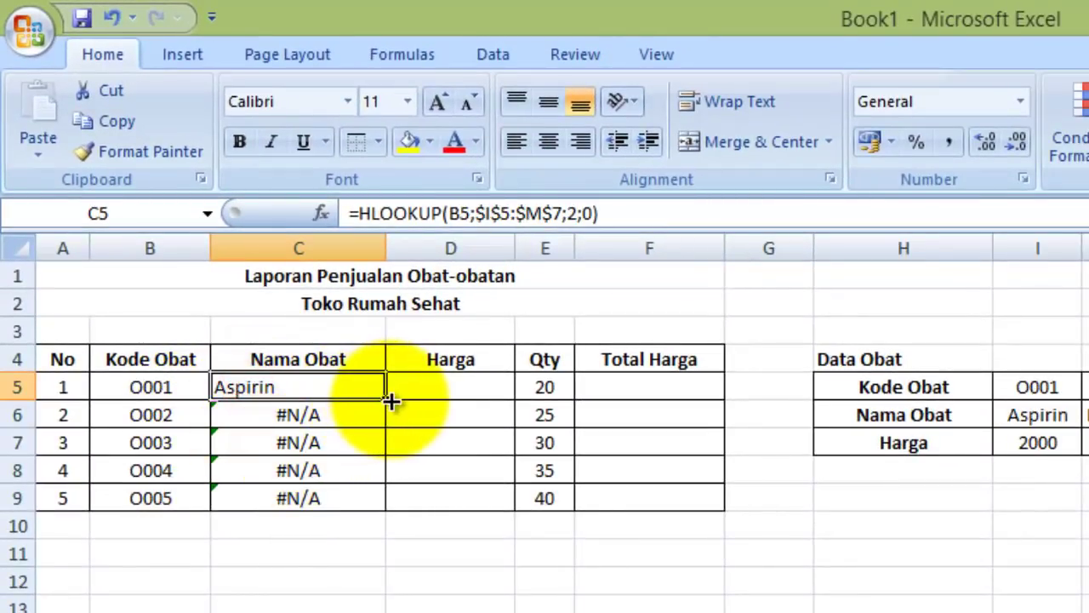
Refill C5:C9 with the absolute-range formula and check names like Paracetamol and Oskadon against Data Obat.
left_click_drag(385, 399, 377, 503)
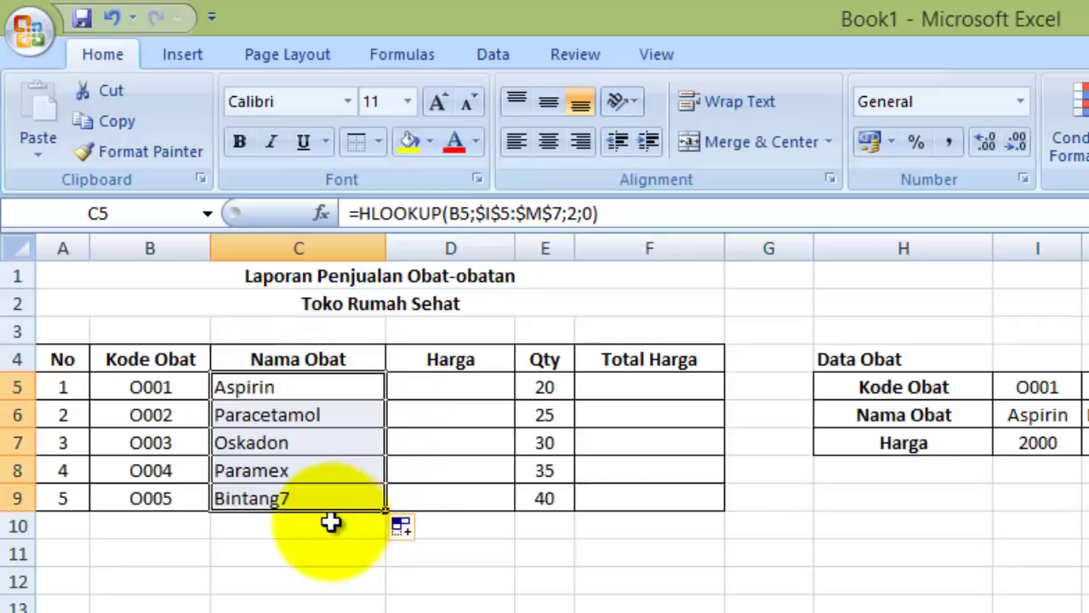
left_click(316, 533)
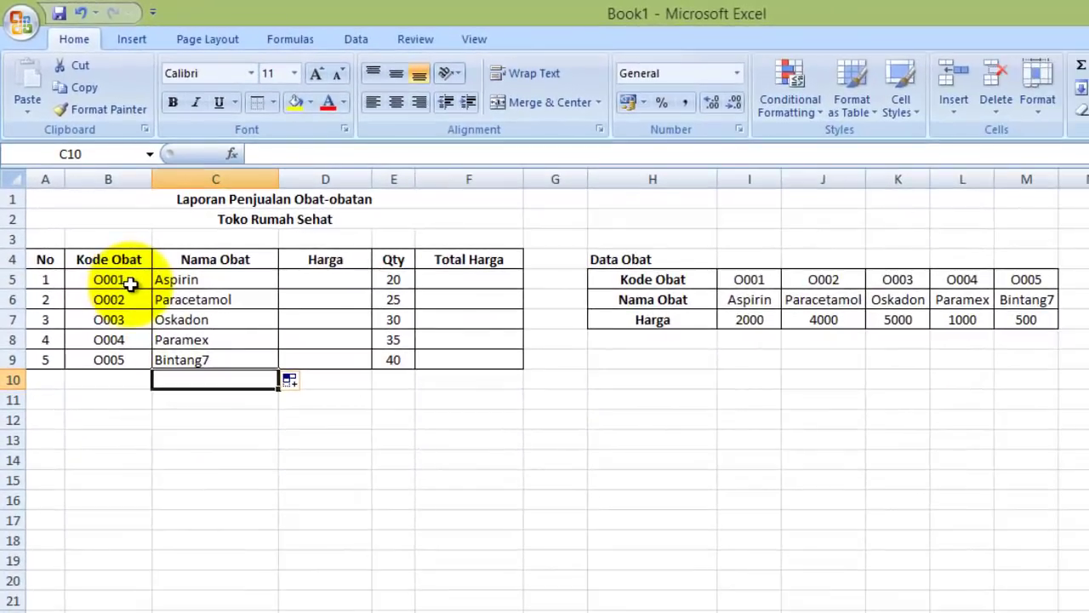
left_click(174, 281)
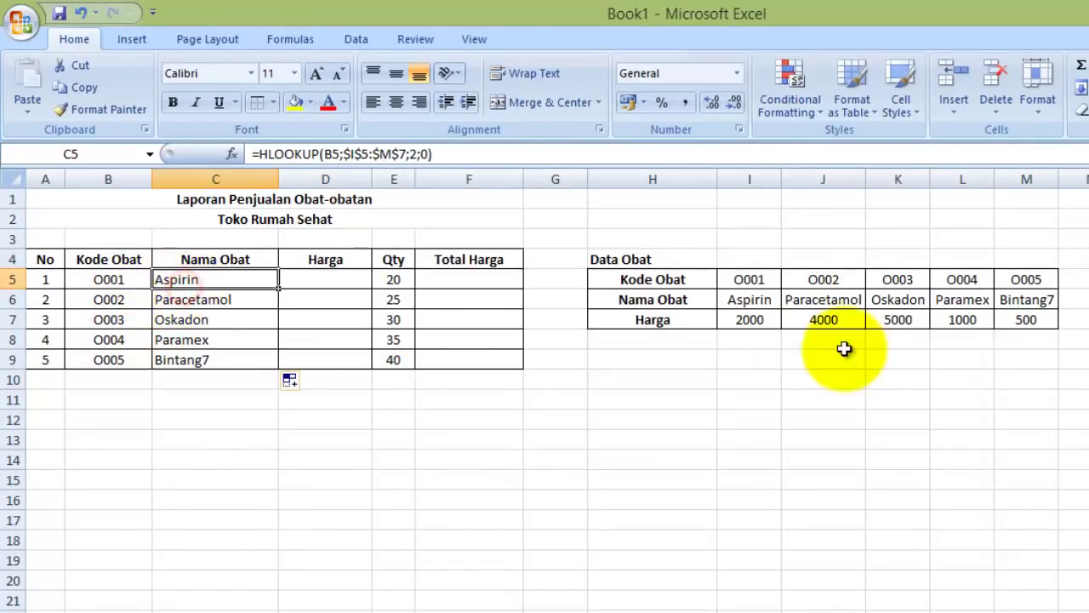
left_click(749, 298)
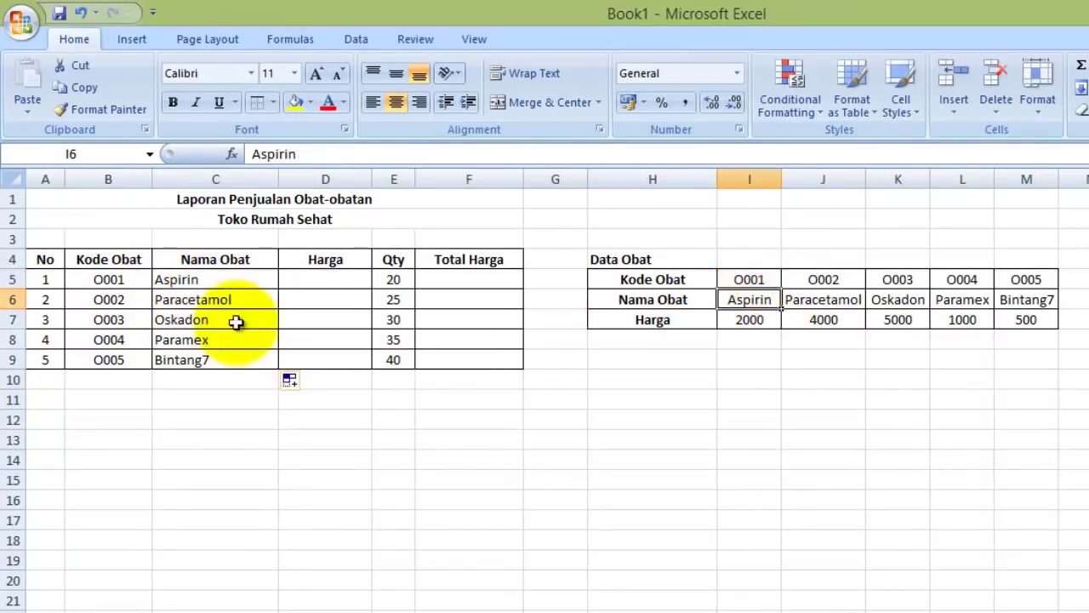
left_click(174, 300)
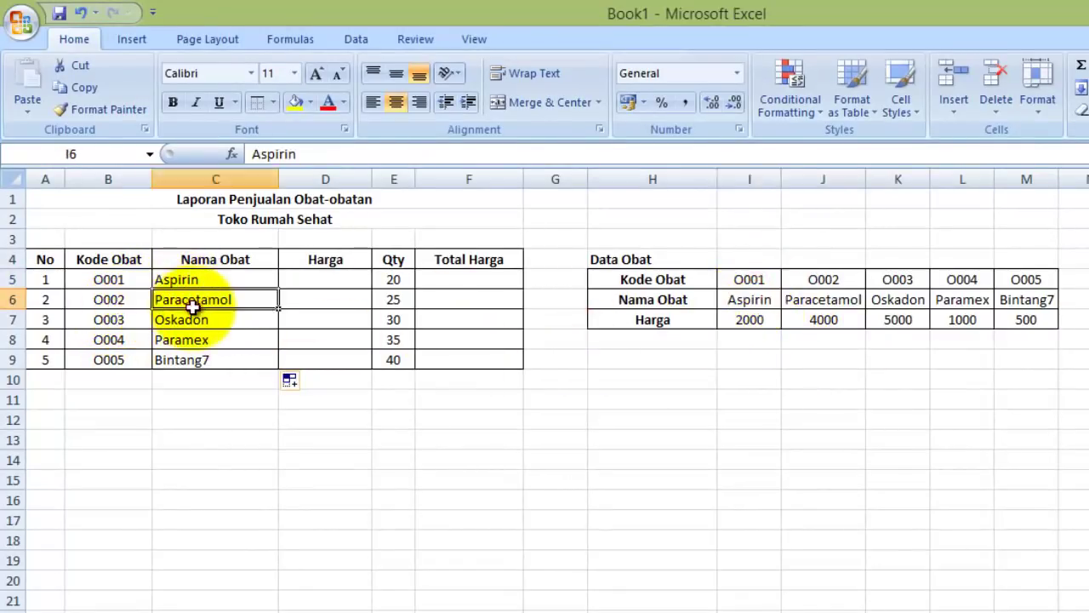
left_click(801, 302)
left_click(231, 317)
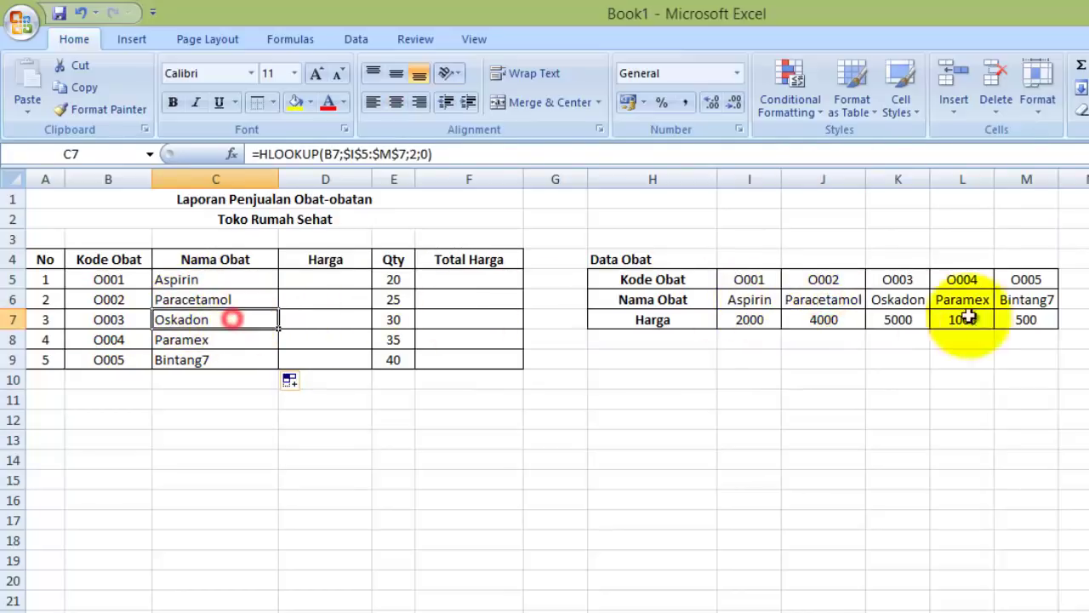
left_click(923, 302)
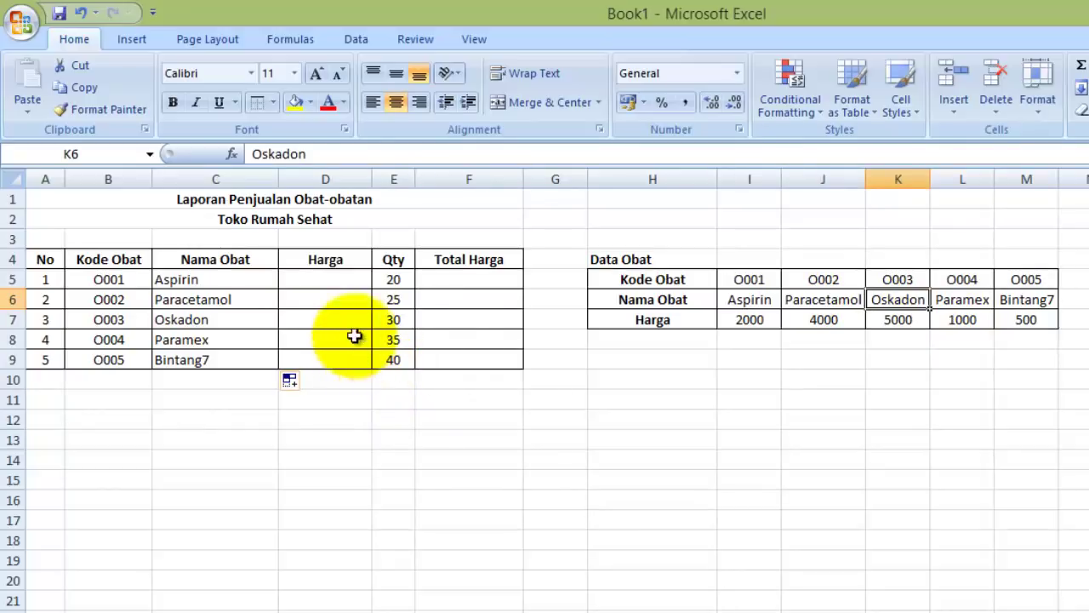
left_click(340, 285)
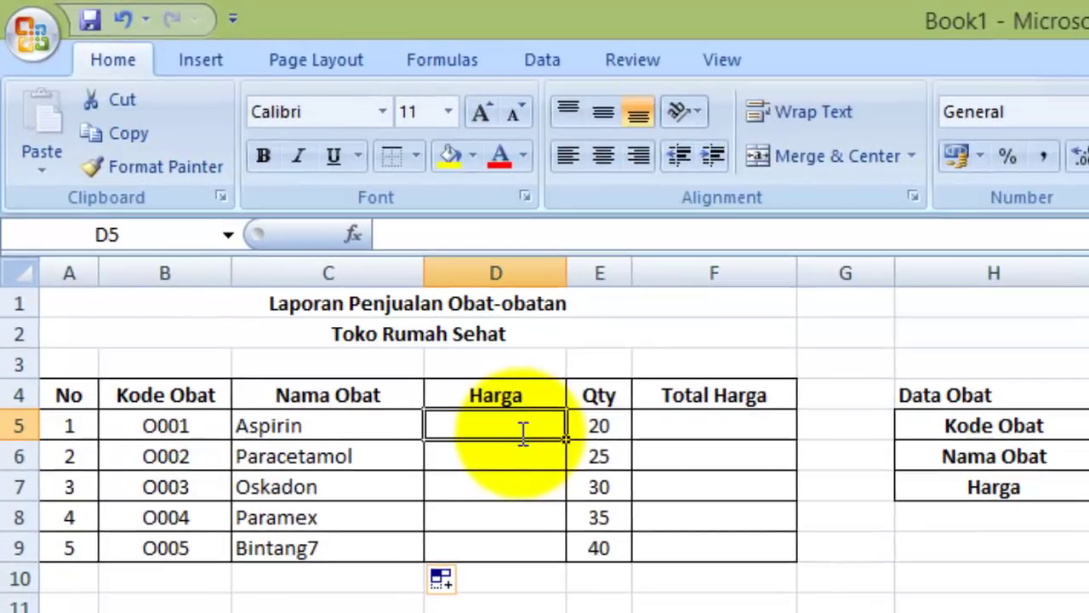
Enter =HLOOKUP(B5;I5:M7;3;0) in D5 to return Aspirin's price of 2000.
type("=")
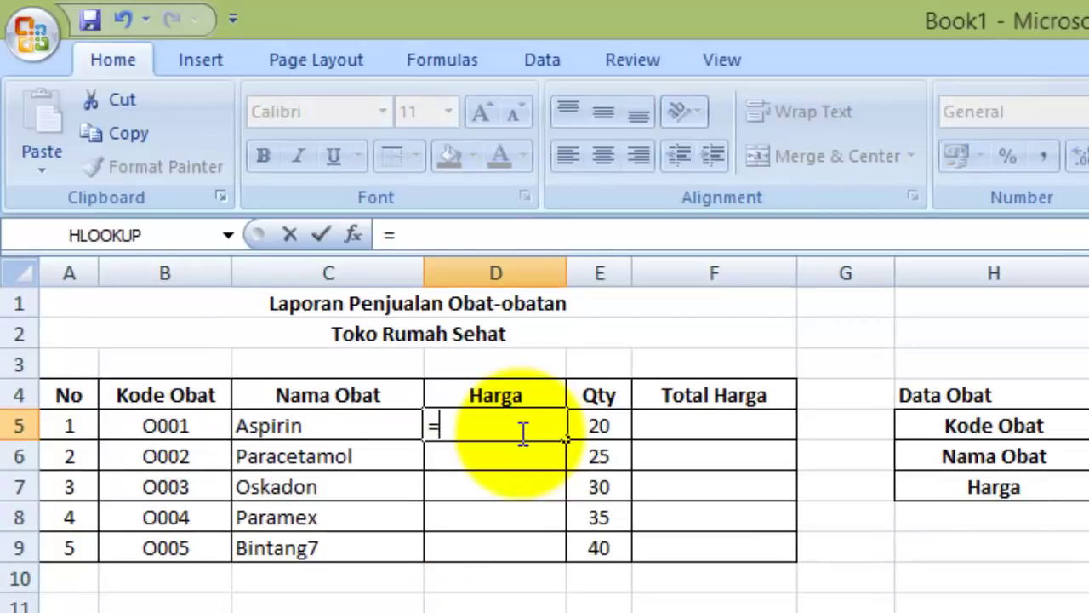
type("hlook")
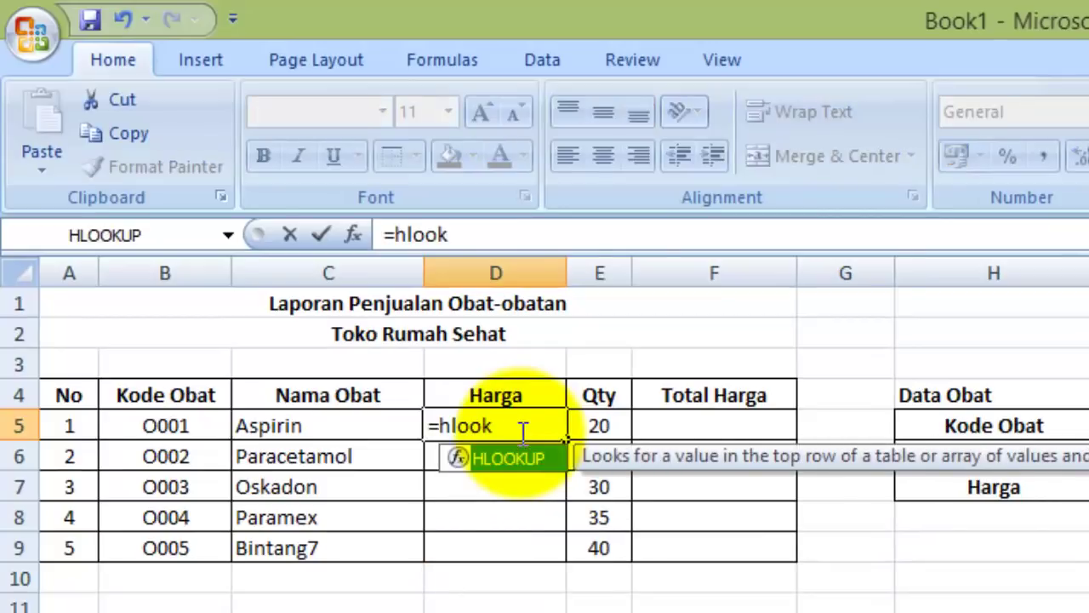
type("up")
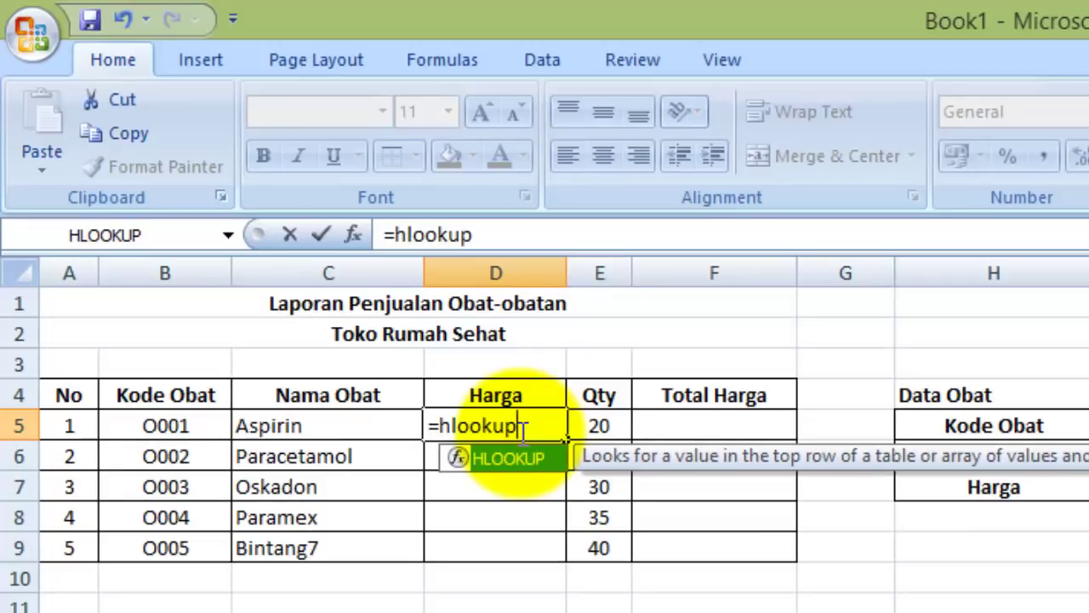
type("(")
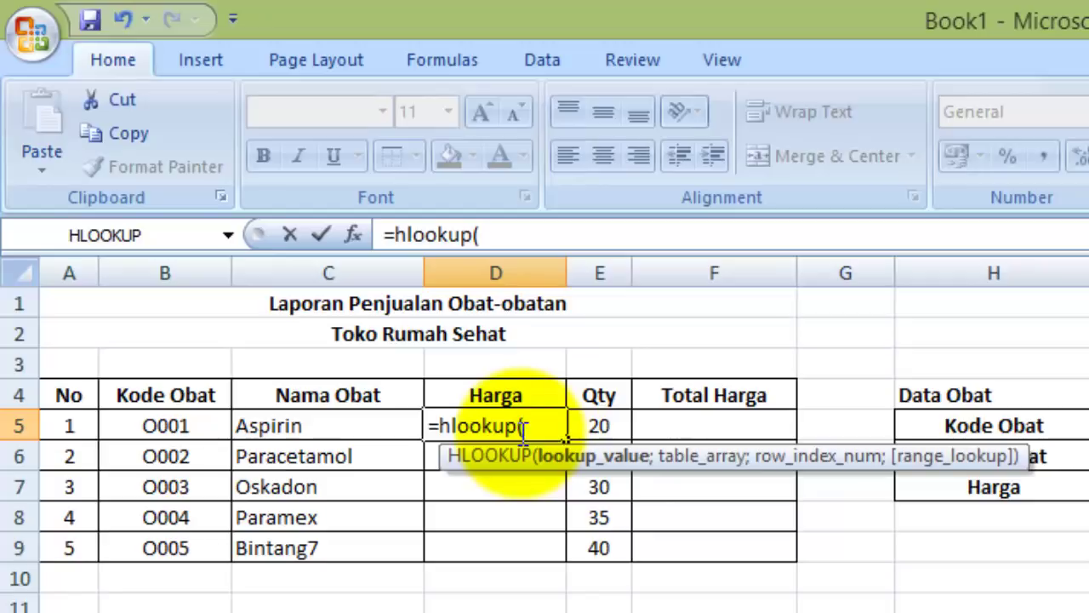
left_click(182, 427)
type(";")
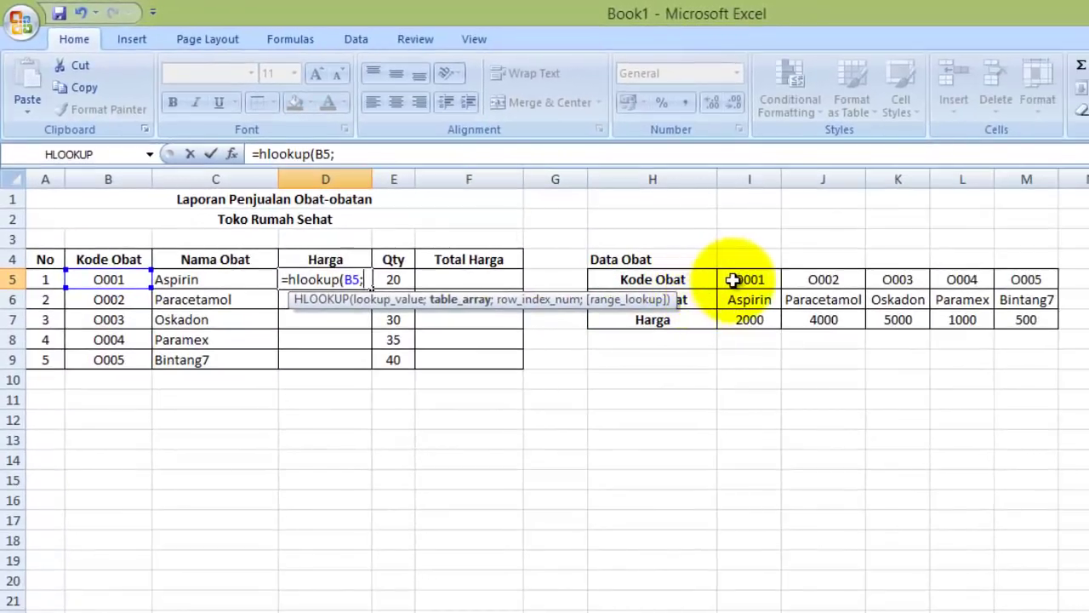
left_click_drag(732, 280, 1008, 318)
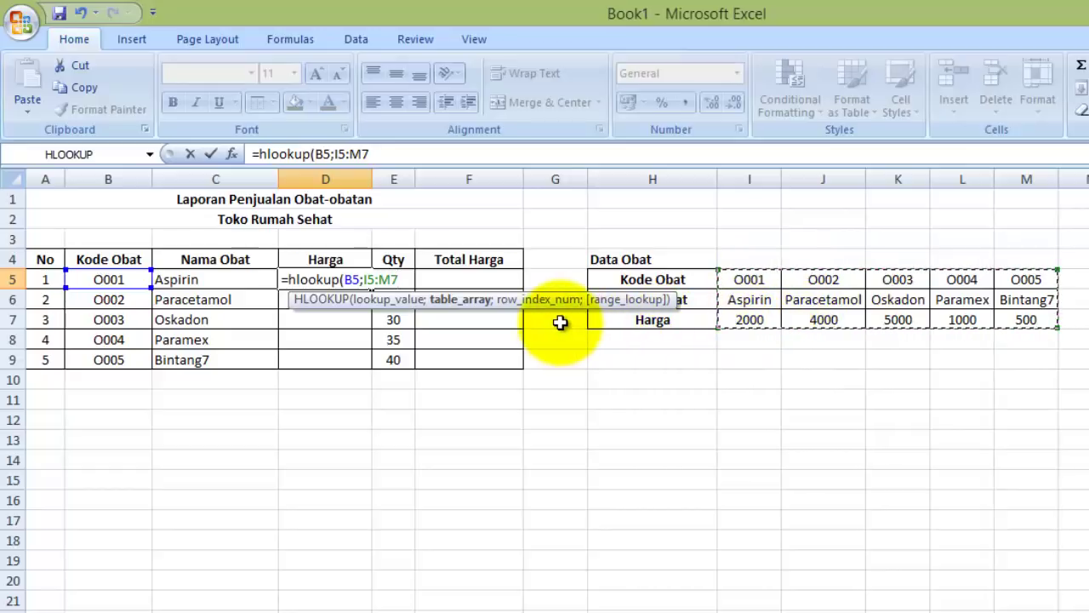
type(";3")
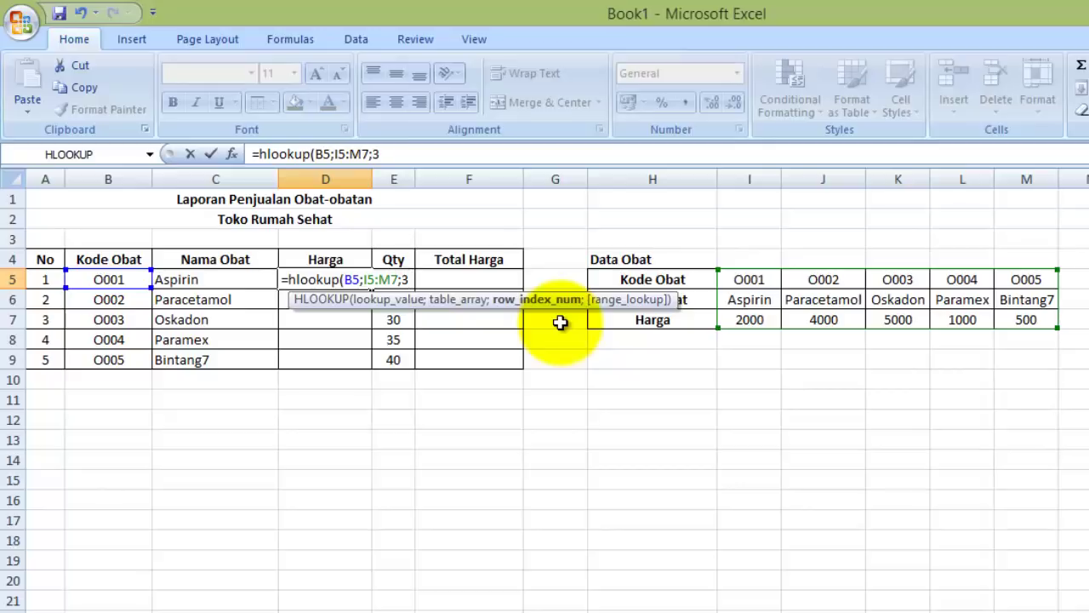
type(";")
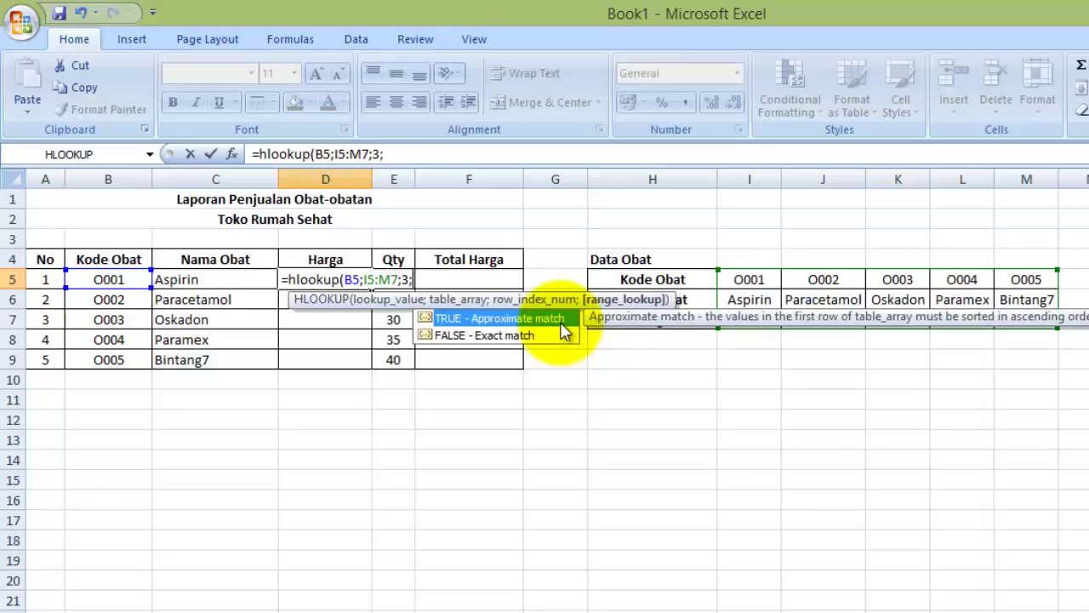
type("0")
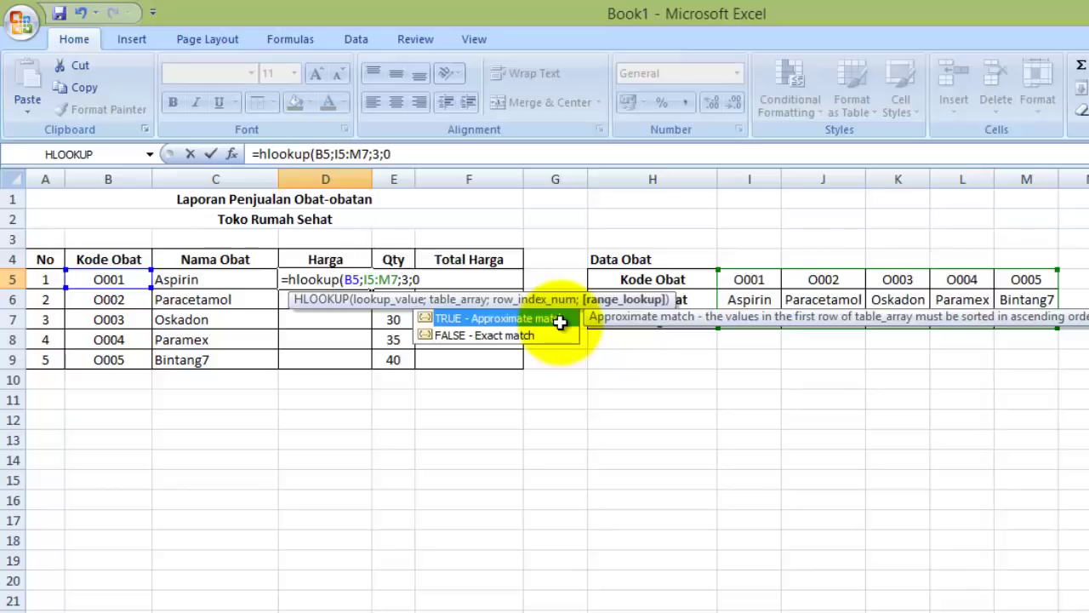
type(")")
key("Return")
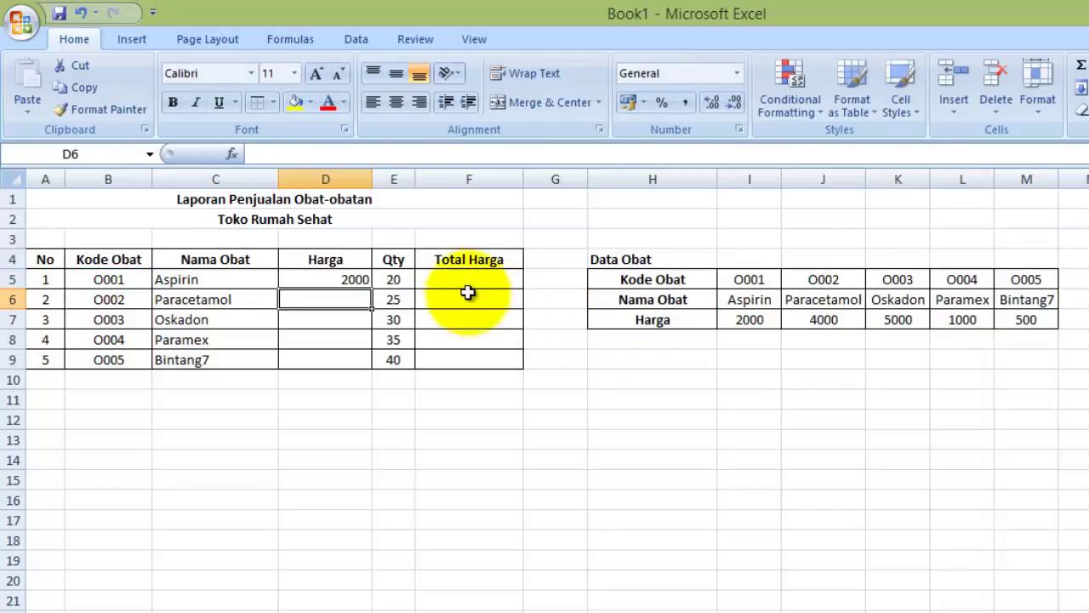
Change the D5 formula's lookup range to the absolute $I$5:$M$7.
left_click(354, 283)
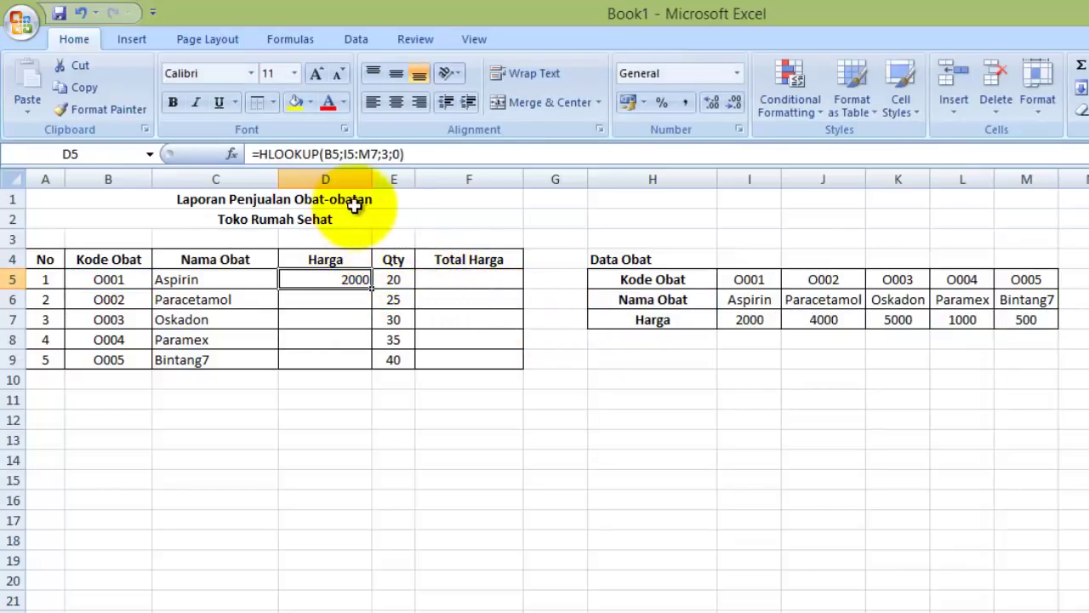
left_click(346, 154)
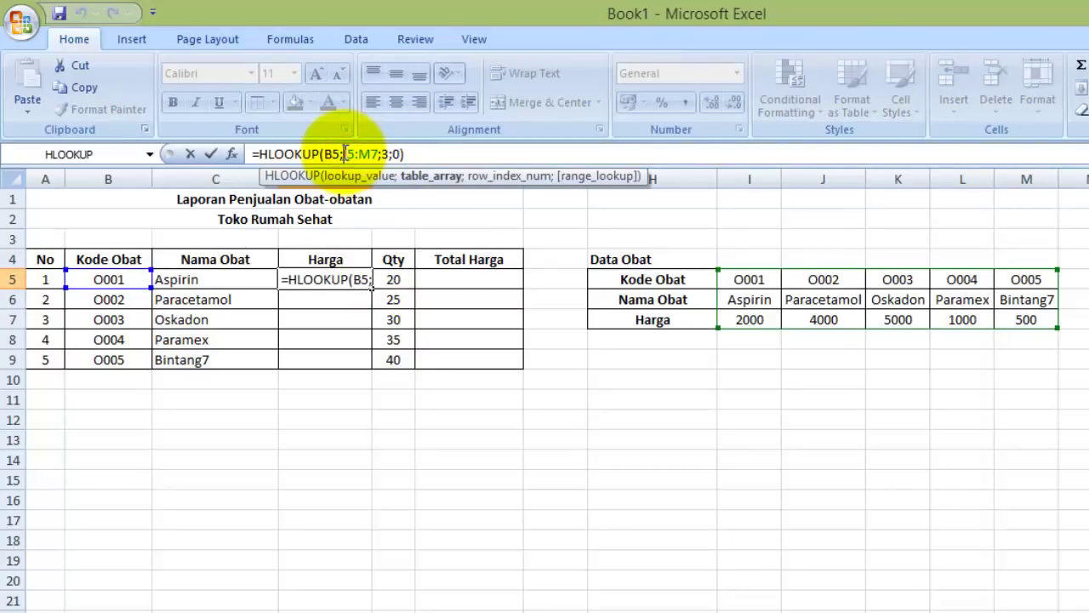
type("$I")
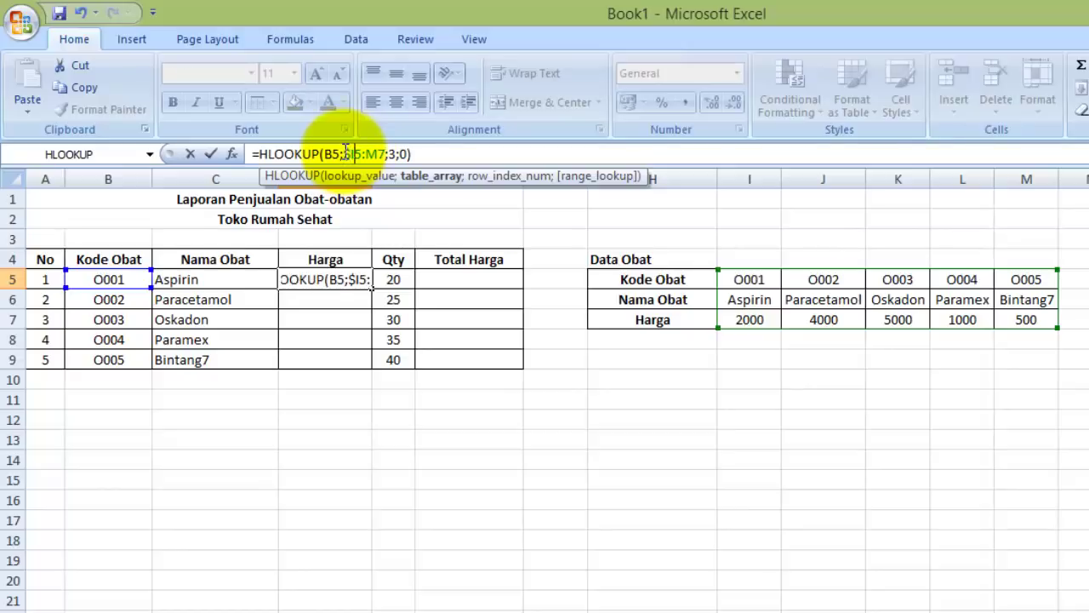
type("$5:")
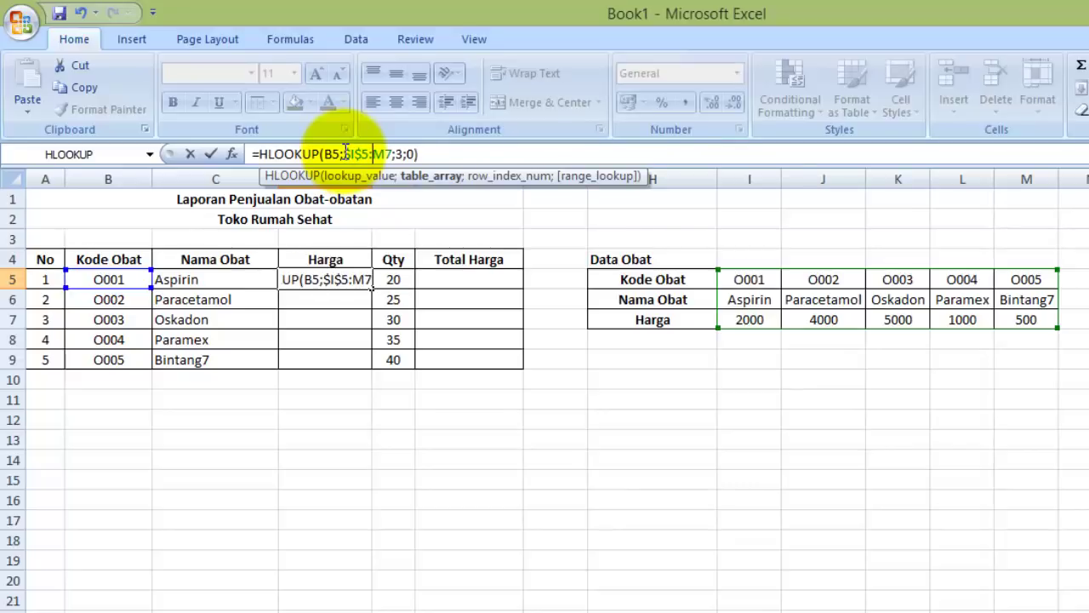
type("$M$")
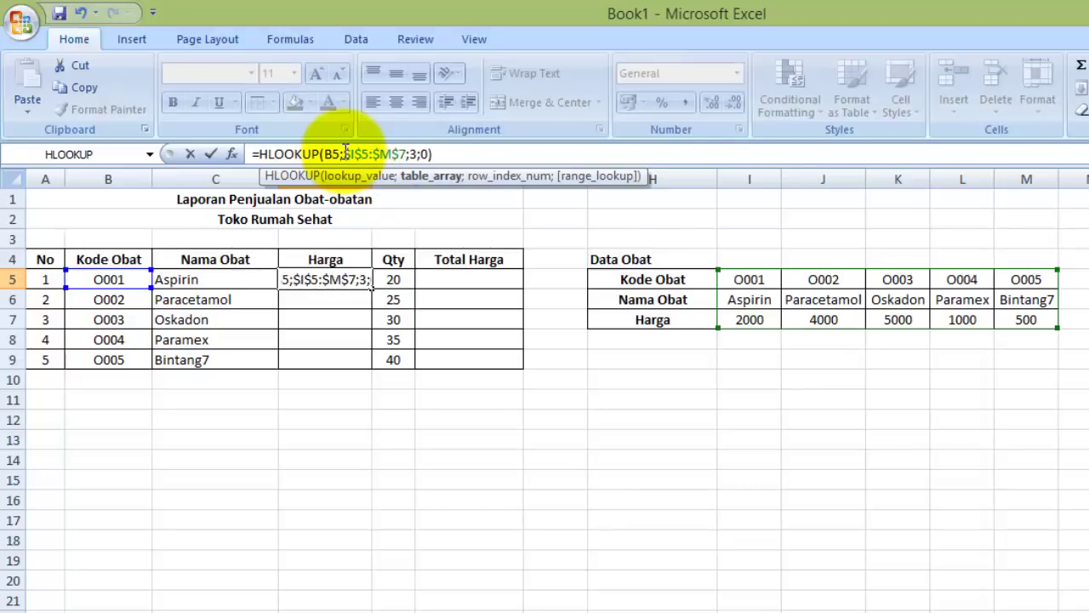
key("Return")
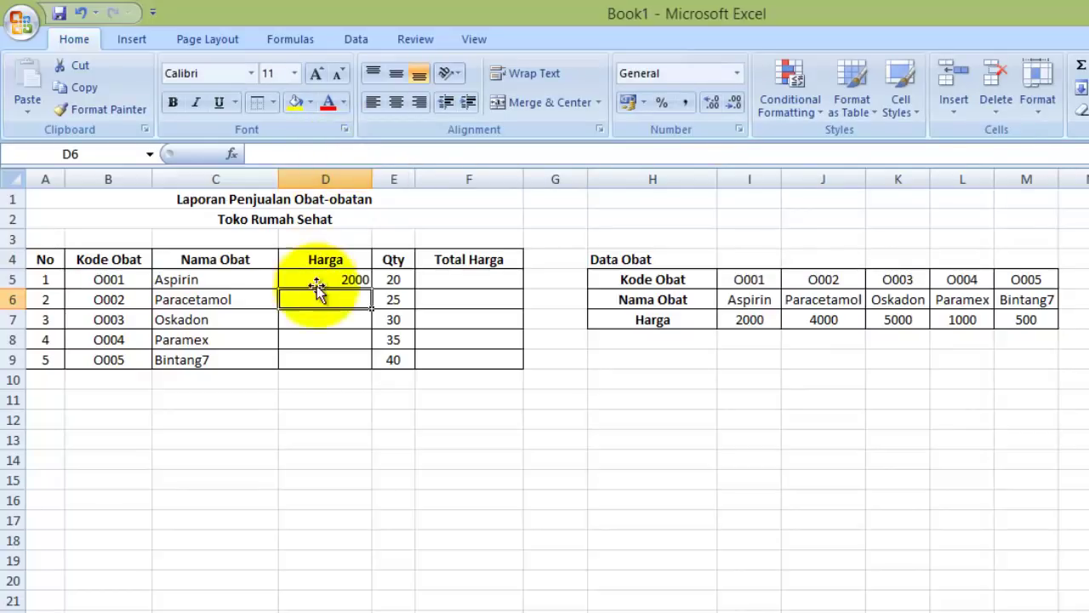
left_click(327, 279)
Copy the D5 price formula down to D9 and verify 2000 and 4000 against the Data Obat table.
left_click_drag(371, 289, 372, 368)
left_click(347, 378)
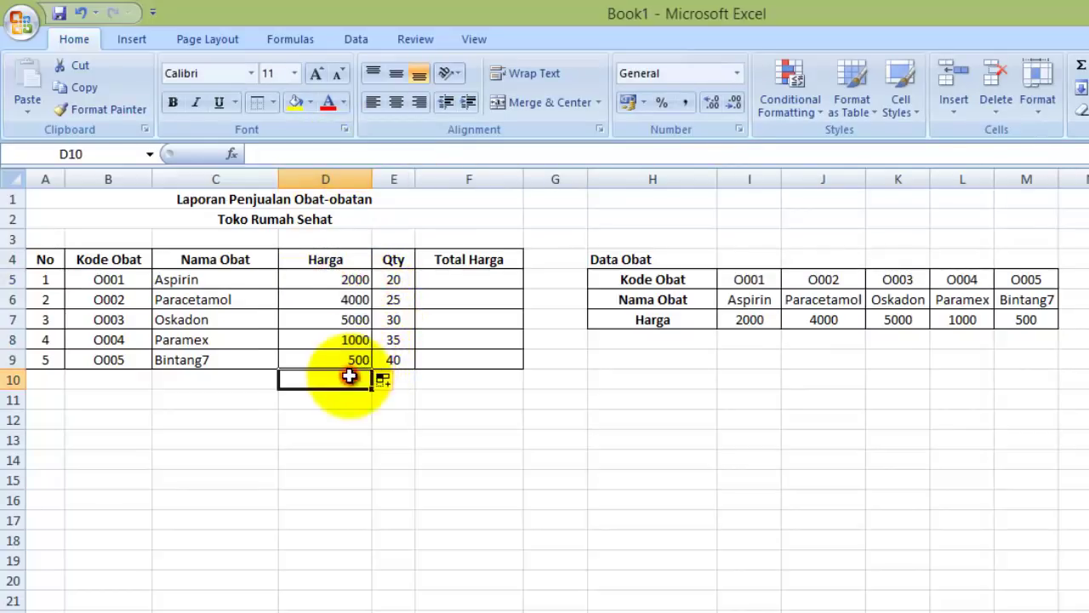
left_click(353, 270)
left_click(750, 320)
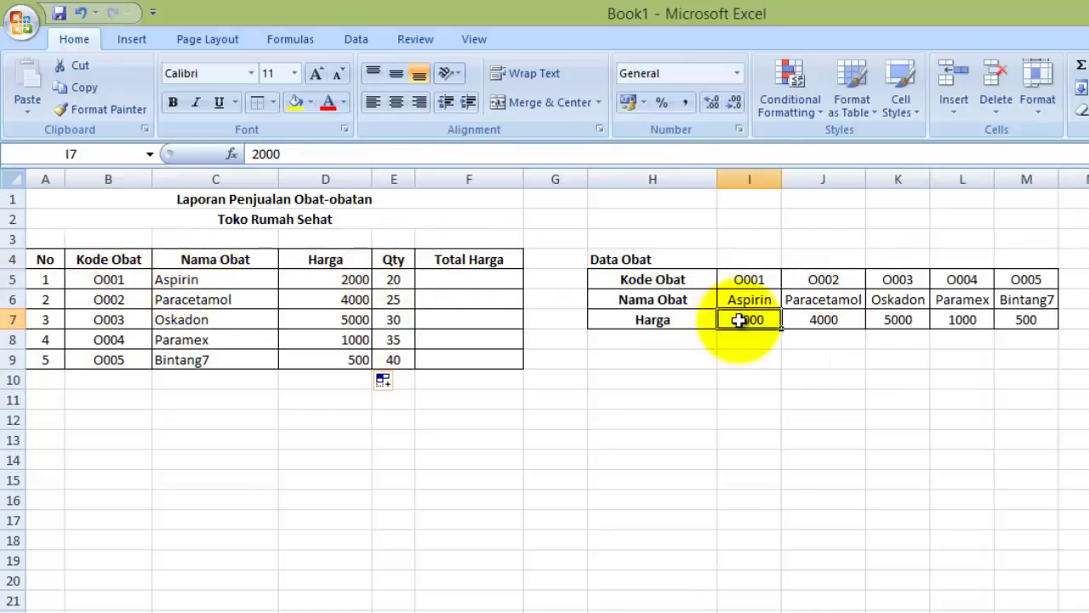
left_click(104, 300)
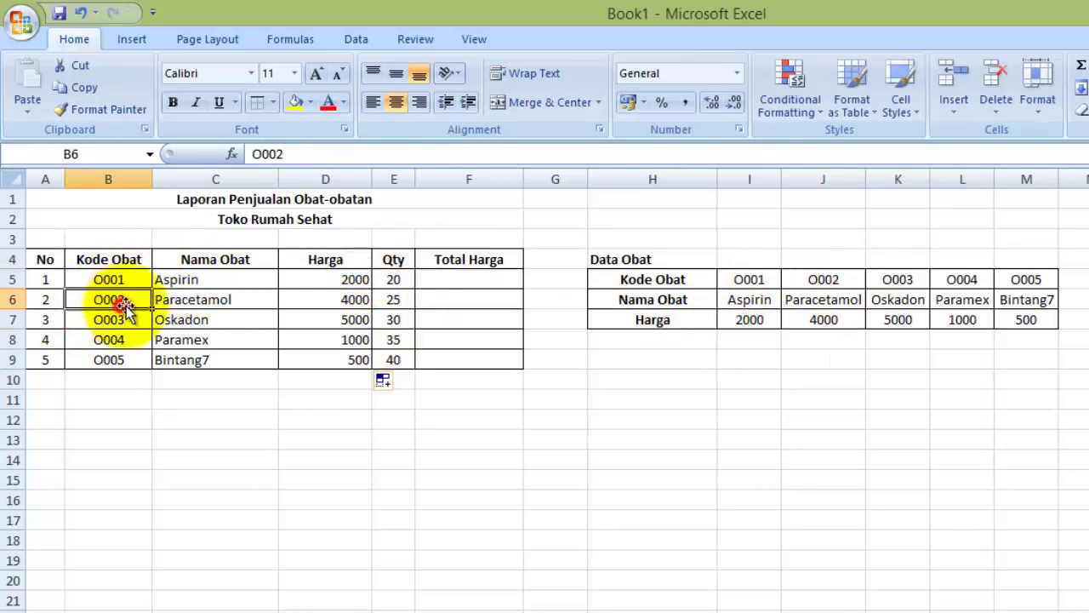
left_click(825, 321)
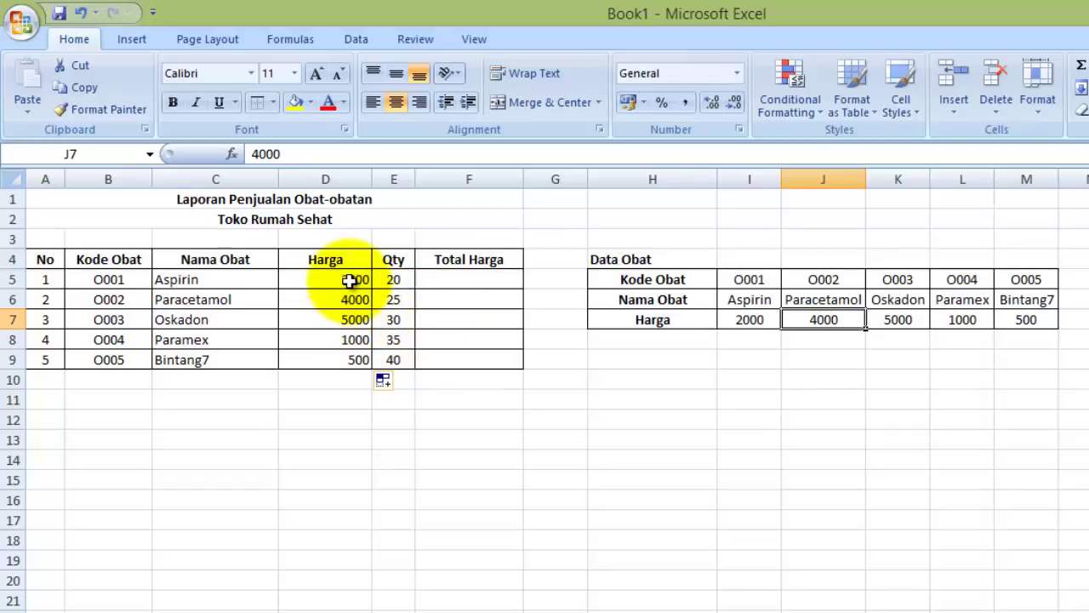
left_click(458, 282)
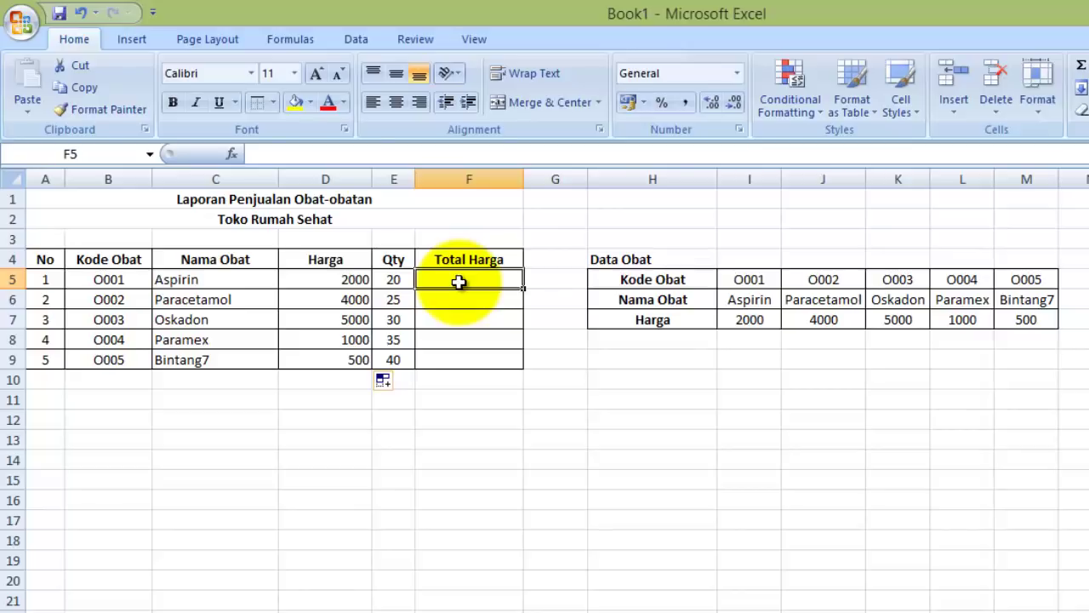
Enter =D5*E5 in F5 for the first Total Harga.
type("=")
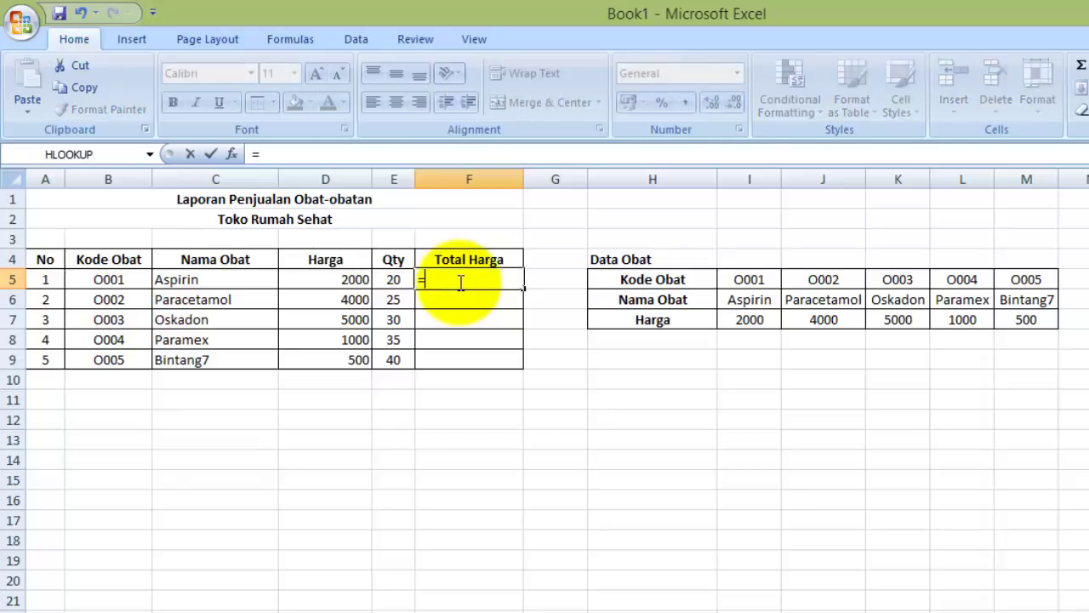
left_click(339, 278)
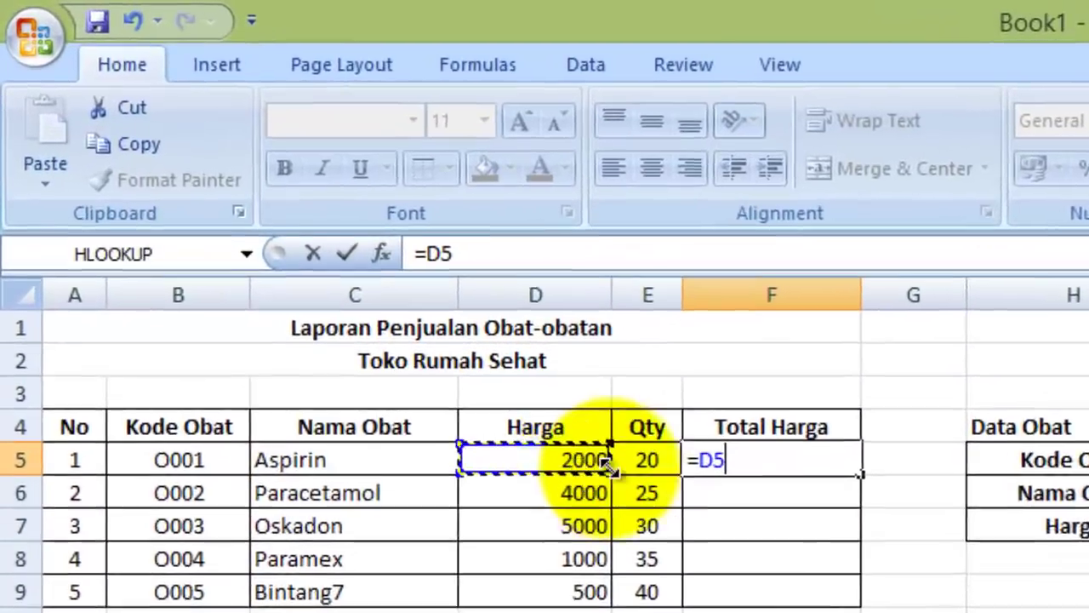
type("*")
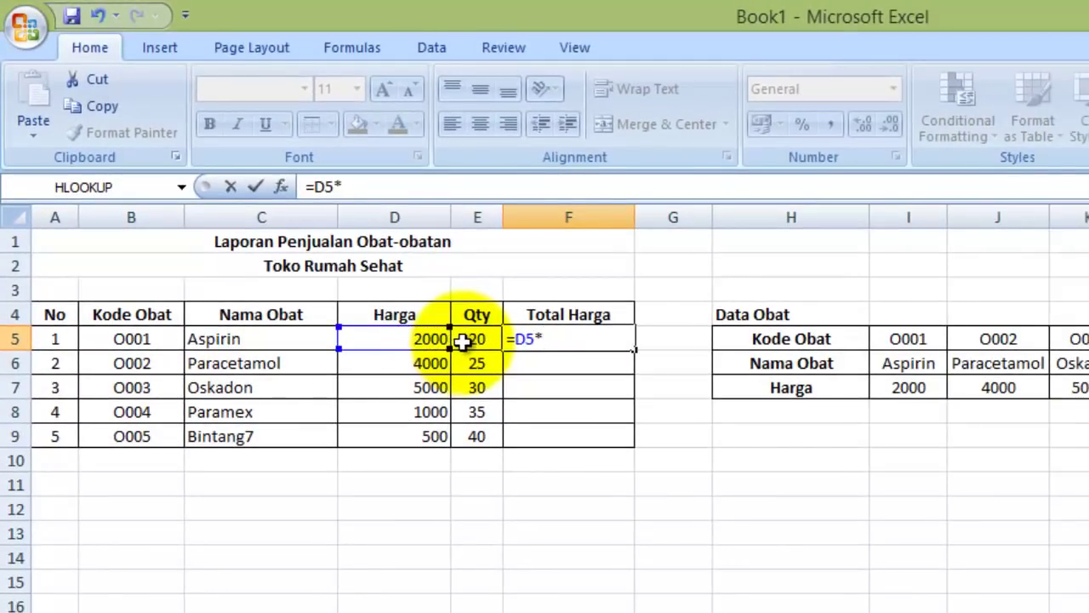
left_click(474, 338)
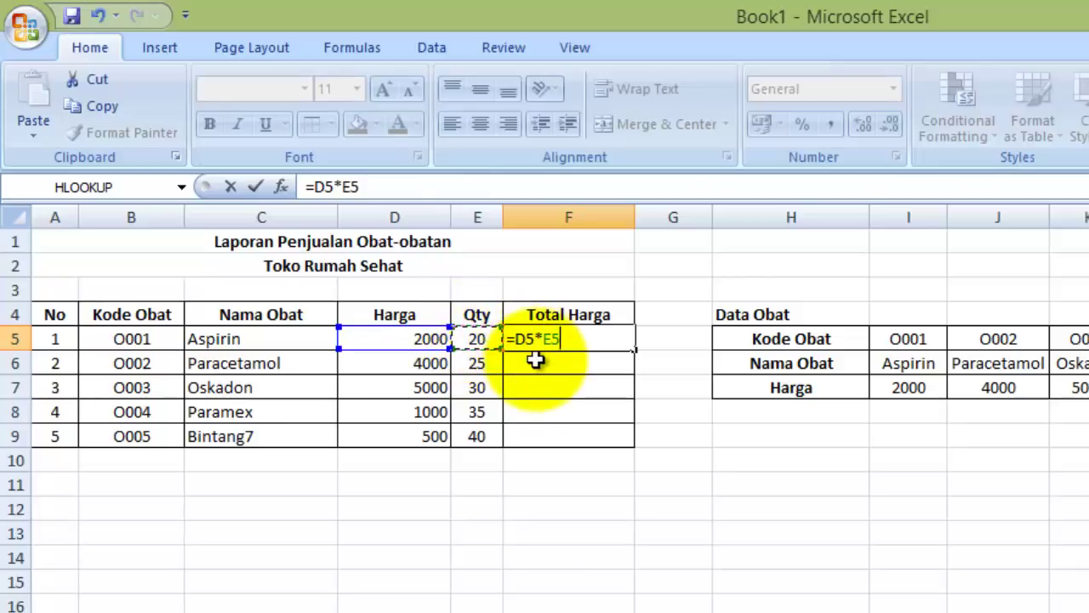
key("Return")
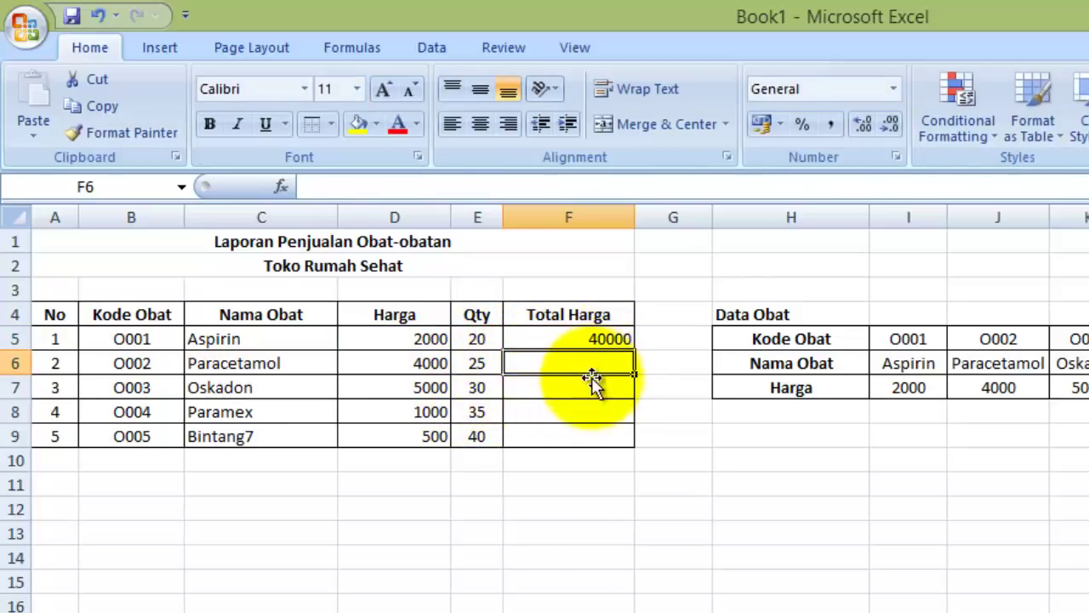
Copy the F5 total formula down to F9, giving 40000 through 20000.
left_click(603, 339)
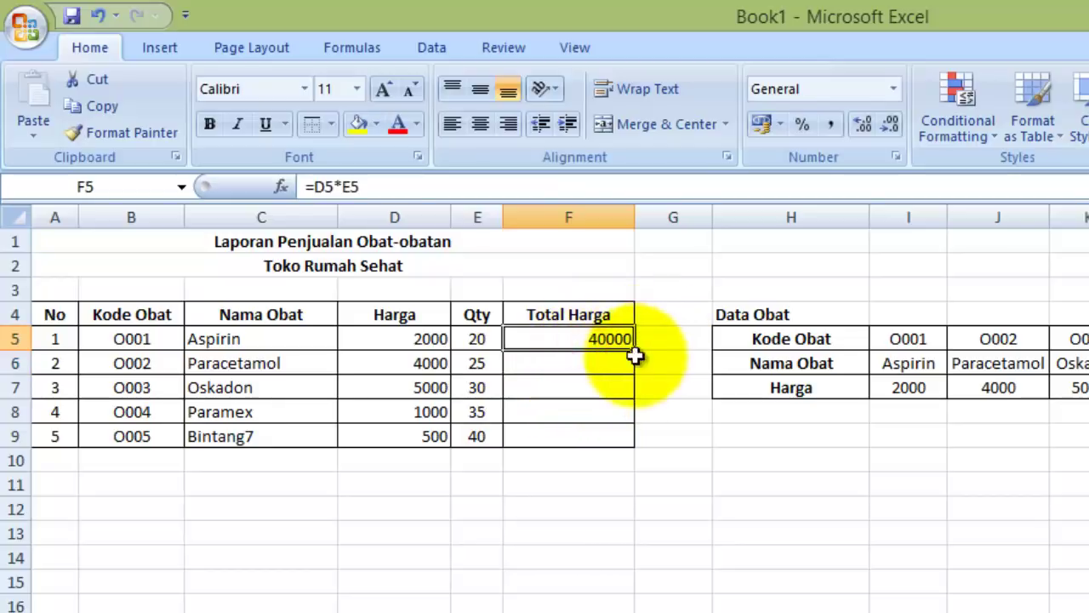
left_click_drag(635, 351, 630, 442)
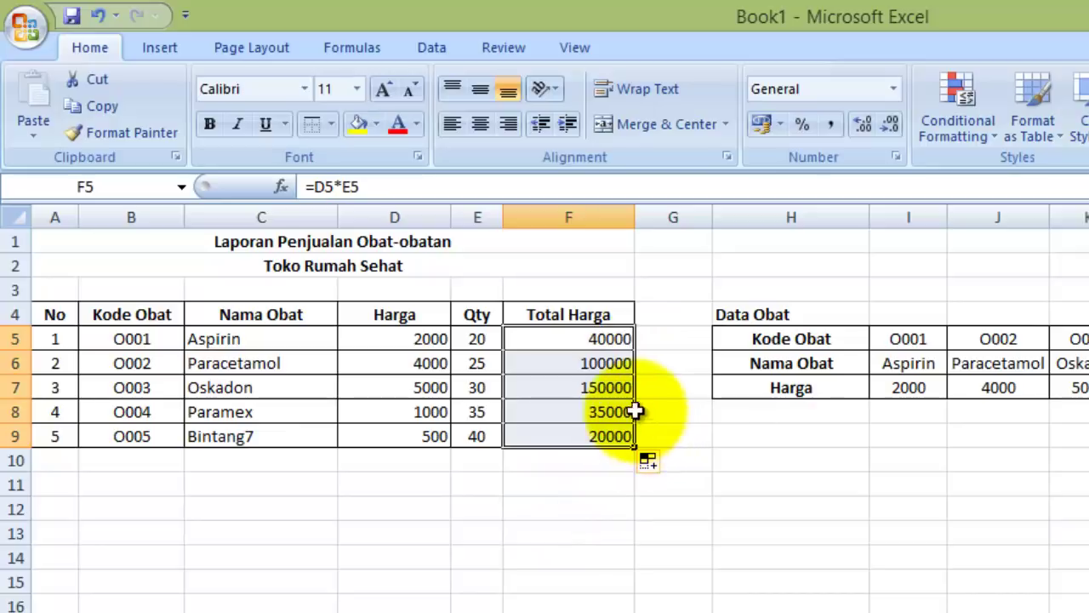
left_click(572, 367)
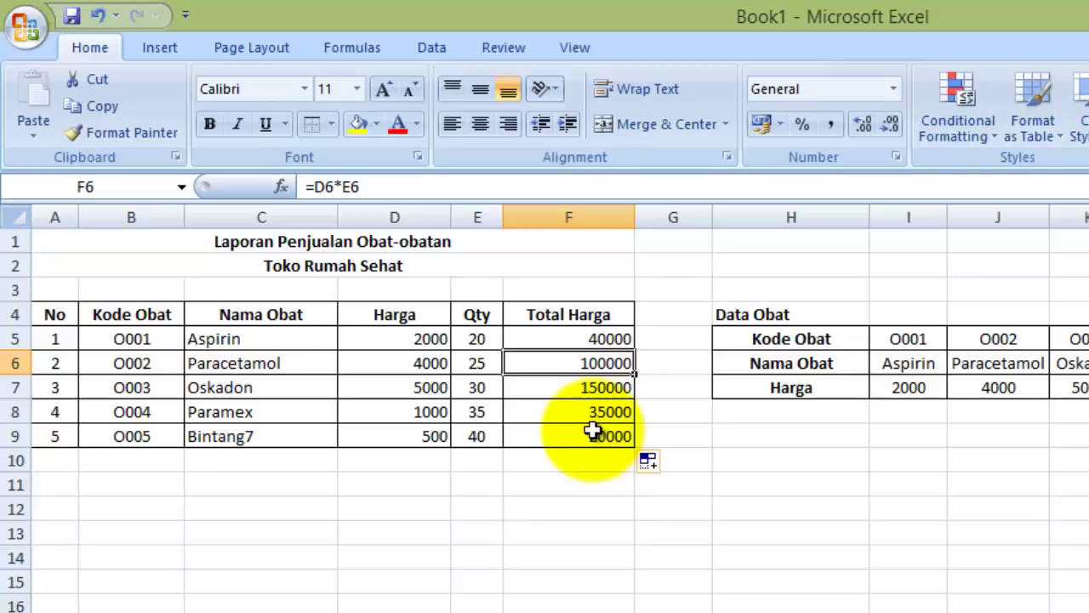
Centre the Harga prices in D5:D9.
left_click(423, 337)
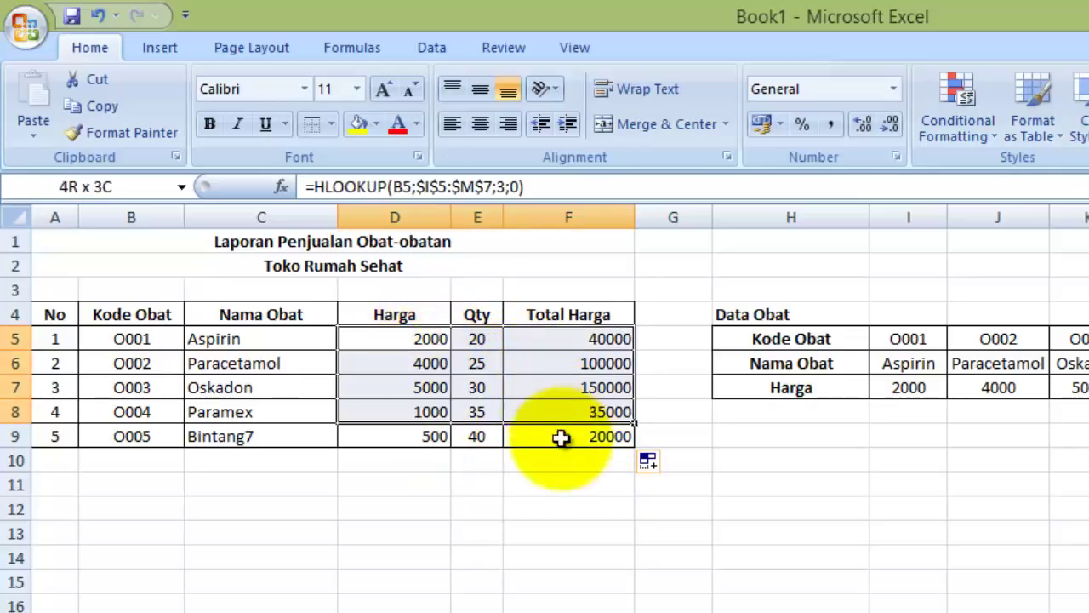
left_click_drag(423, 337, 559, 438)
left_click(427, 337)
left_click_drag(427, 337, 421, 435)
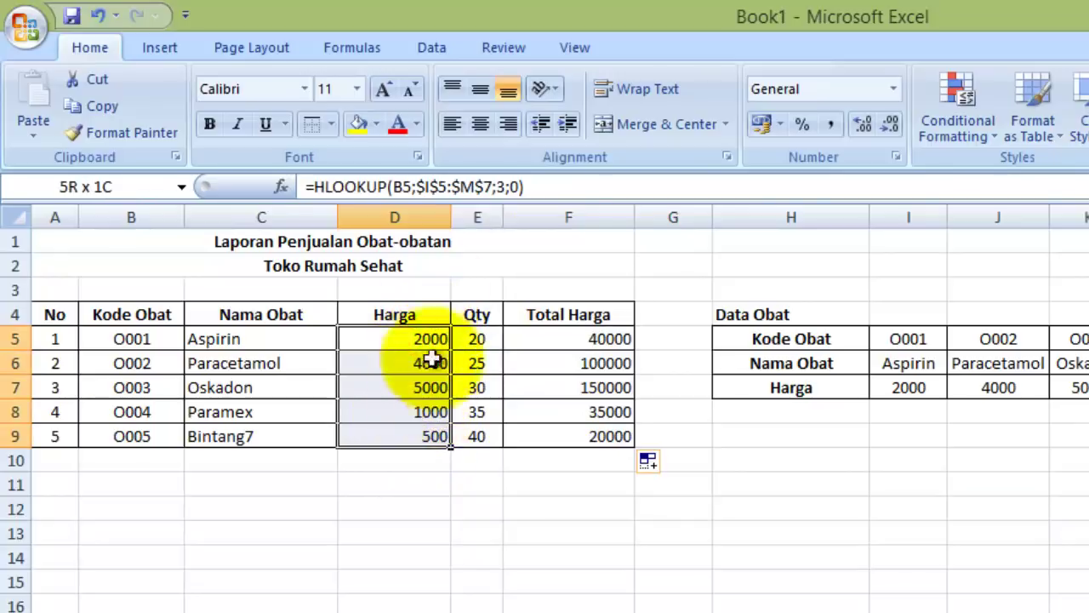
left_click(481, 123)
Centre the Total Harga amounts in F5:F9, then reselect D5:D9.
left_click_drag(587, 337, 578, 436)
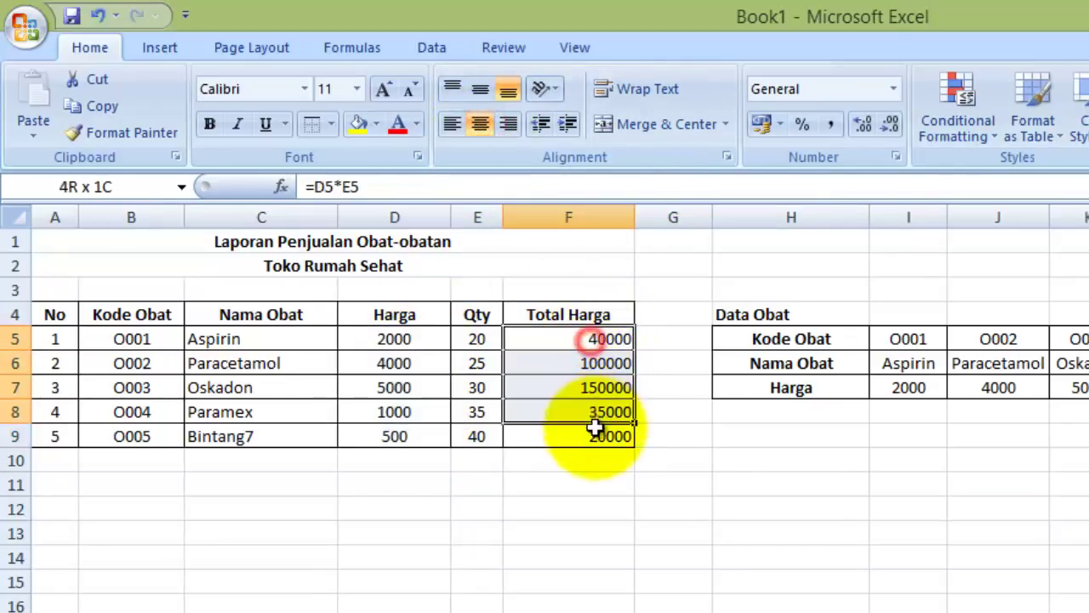
left_click(481, 124)
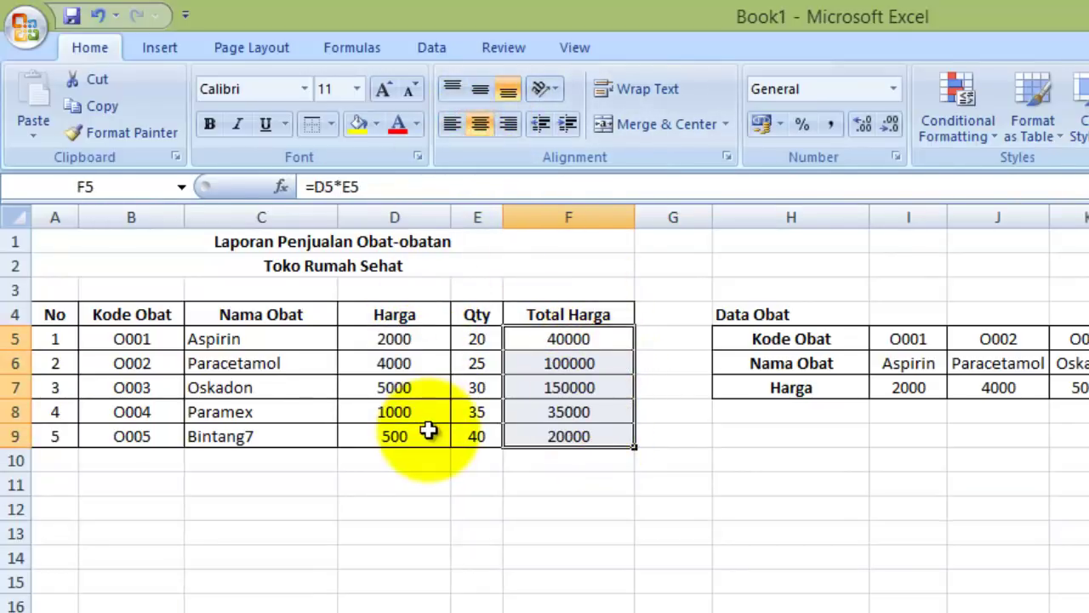
left_click(398, 339)
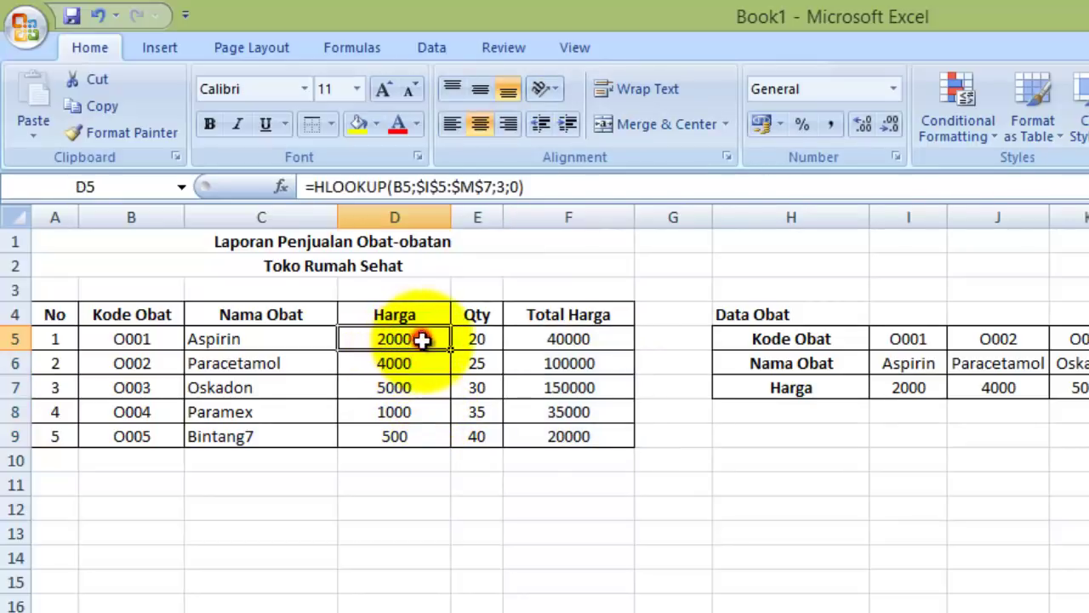
left_click_drag(402, 339, 408, 434)
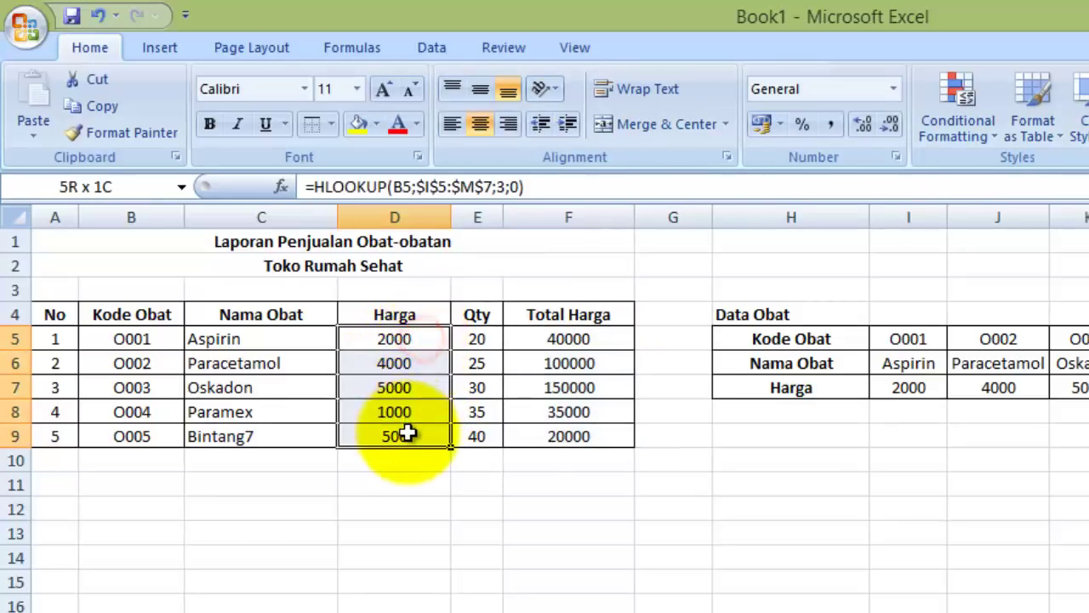
left_click(417, 356)
left_click_drag(423, 343, 426, 434)
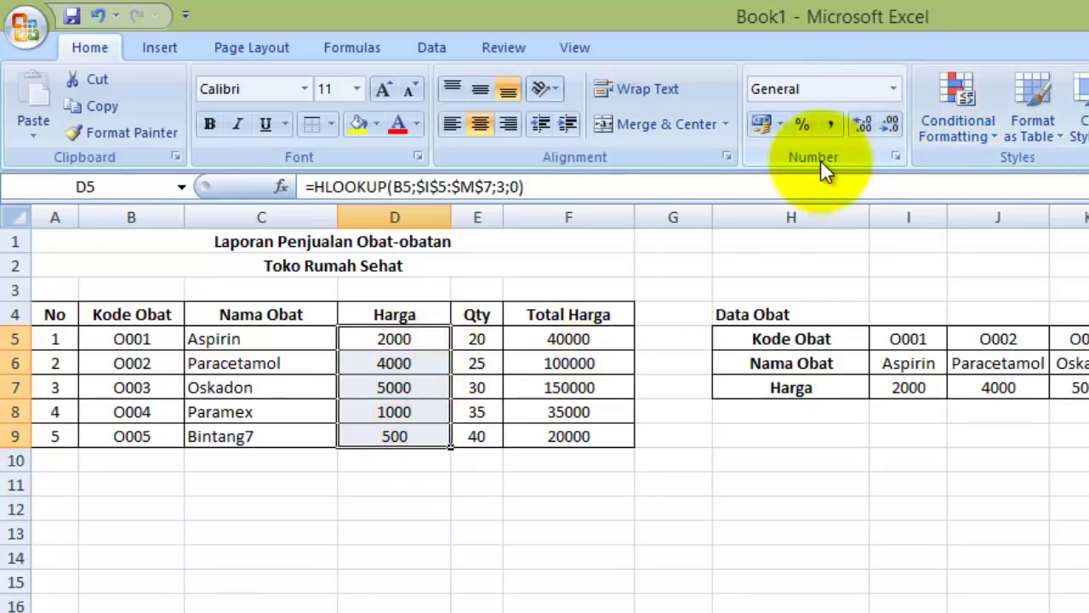
Format the Harga prices in D5:D9 as Rupiah Accounting after trying Currency, e.g. Rp 2.000.
left_click(895, 89)
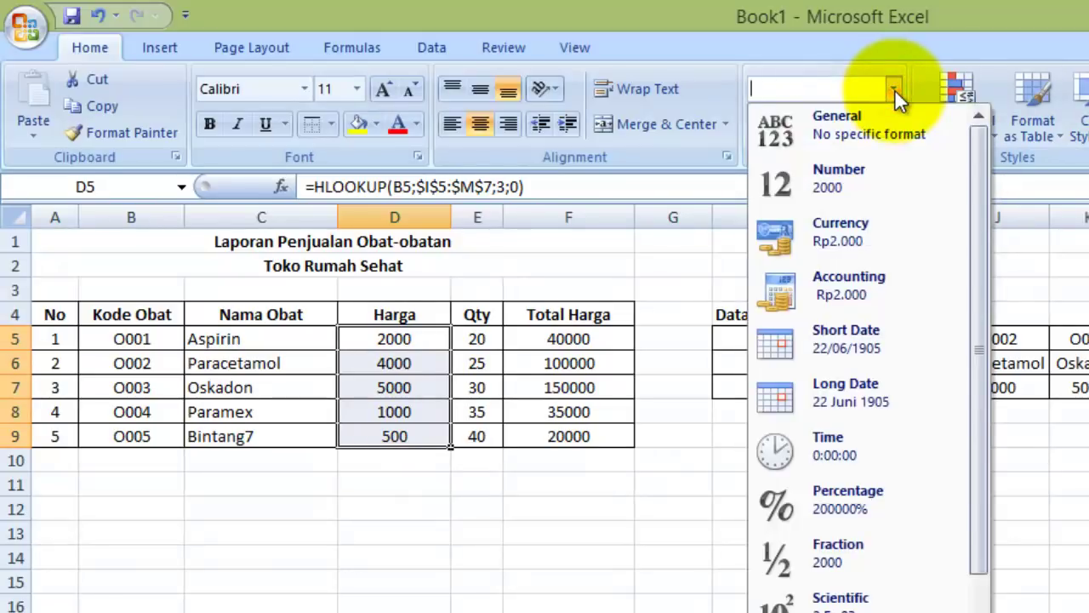
left_click(866, 219)
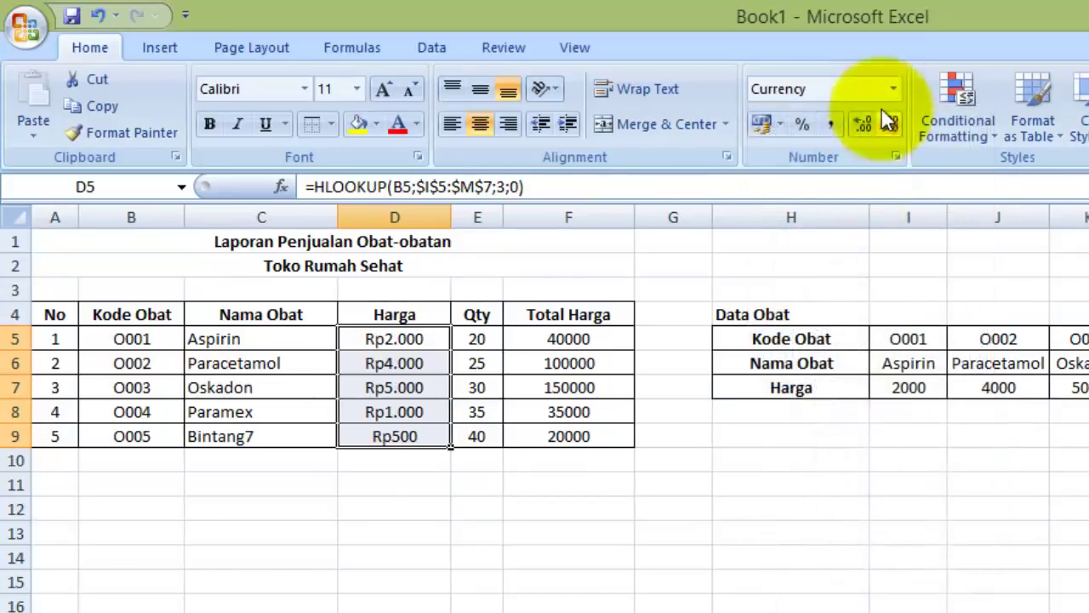
left_click(889, 87)
left_click(881, 287)
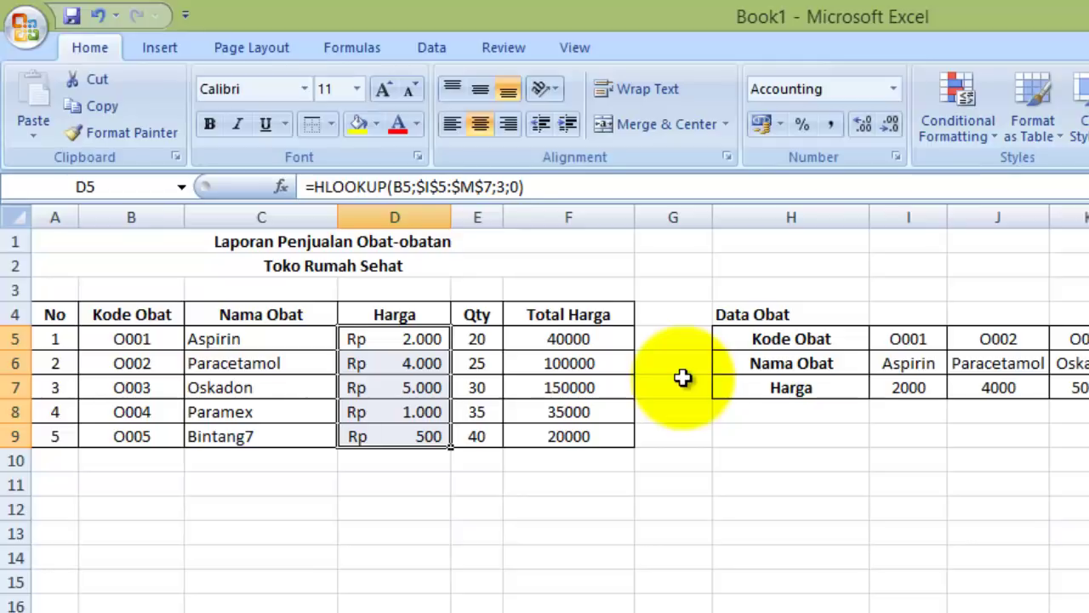
Apply Rupiah Accounting format to the Total Harga amounts in F5:F9, e.g. Rp 40.000.
left_click(597, 339)
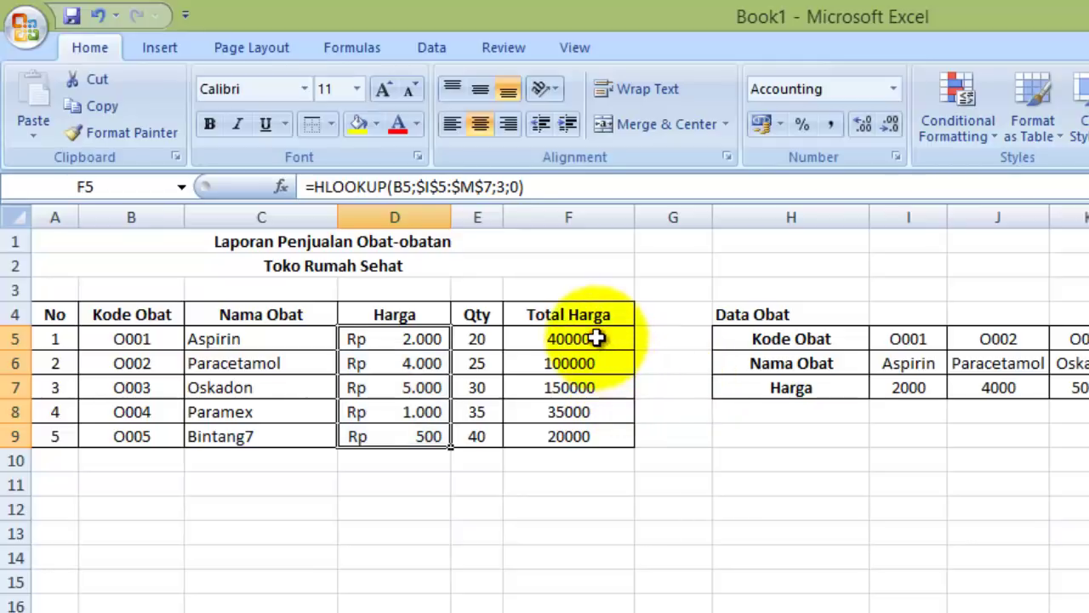
left_click_drag(599, 339, 613, 434)
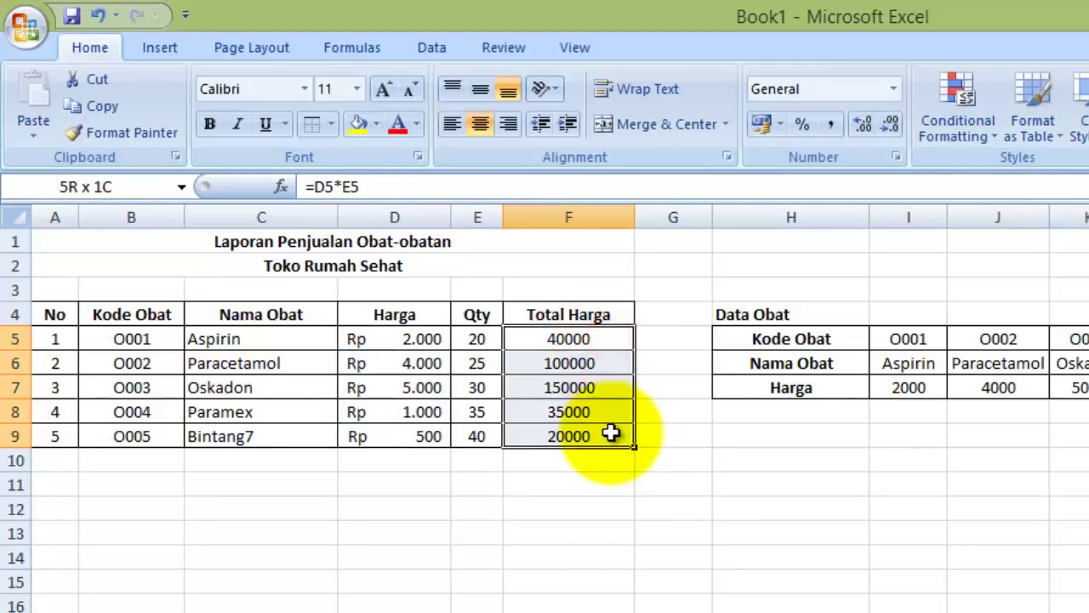
left_click(899, 89)
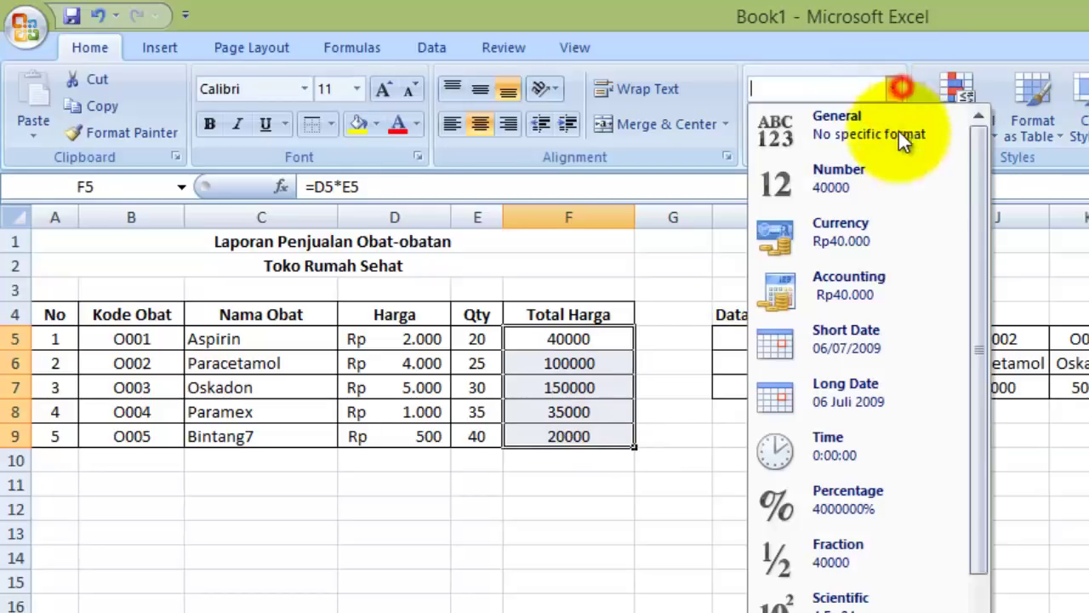
left_click(895, 276)
left_click(672, 461)
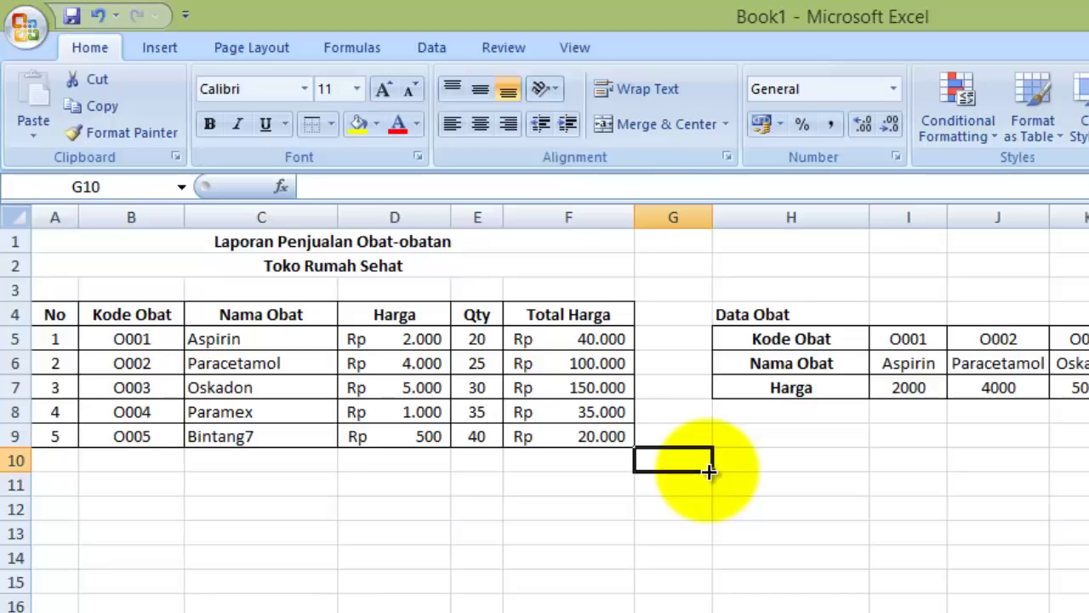
Replace the medicine code O003 in B7 with O004.
left_click(142, 387)
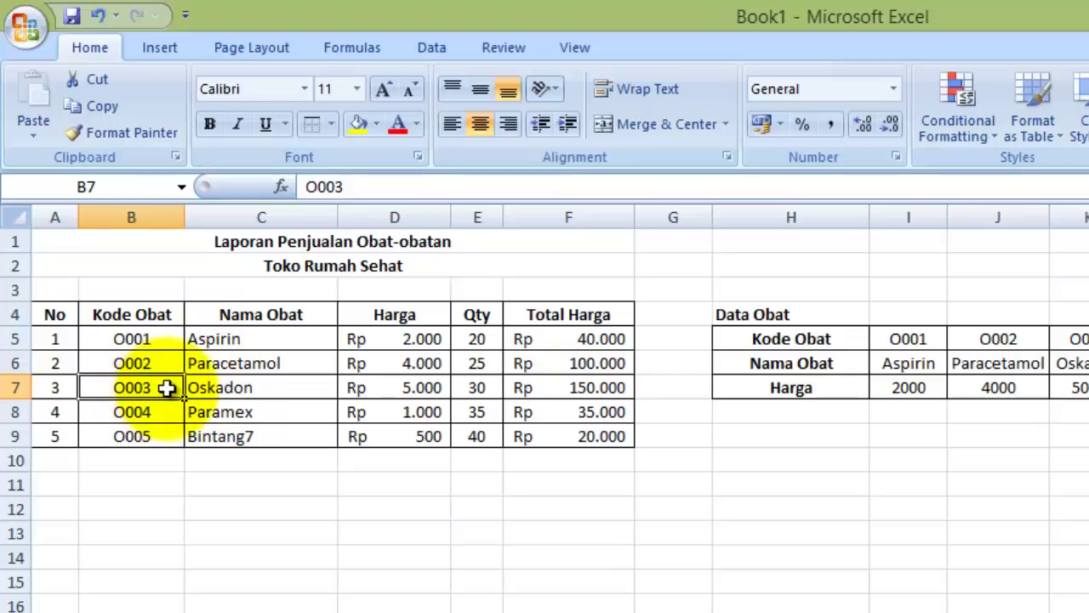
left_click(236, 388)
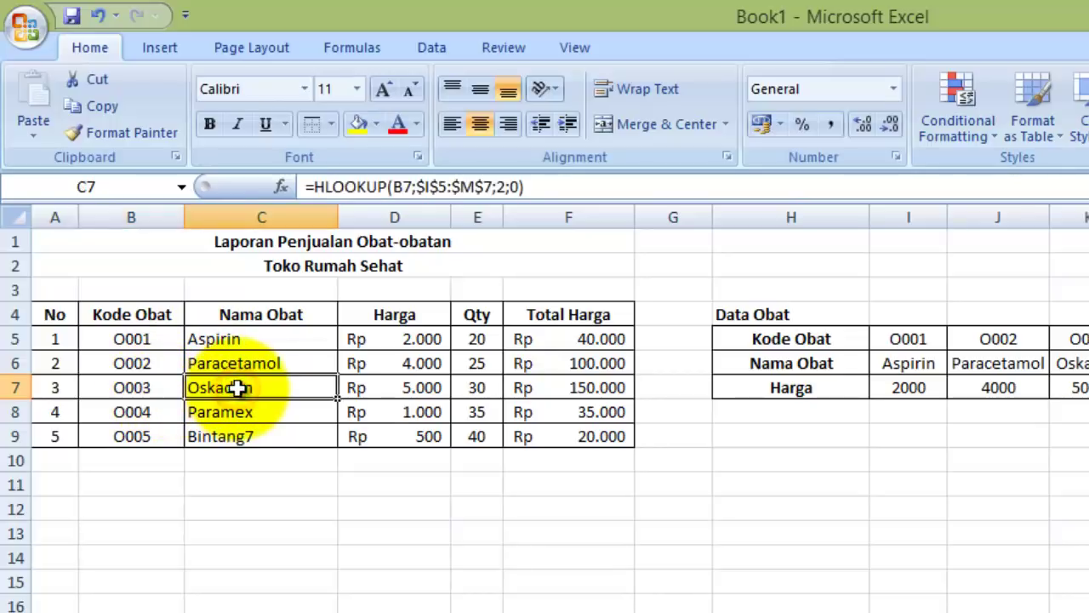
left_click(161, 388)
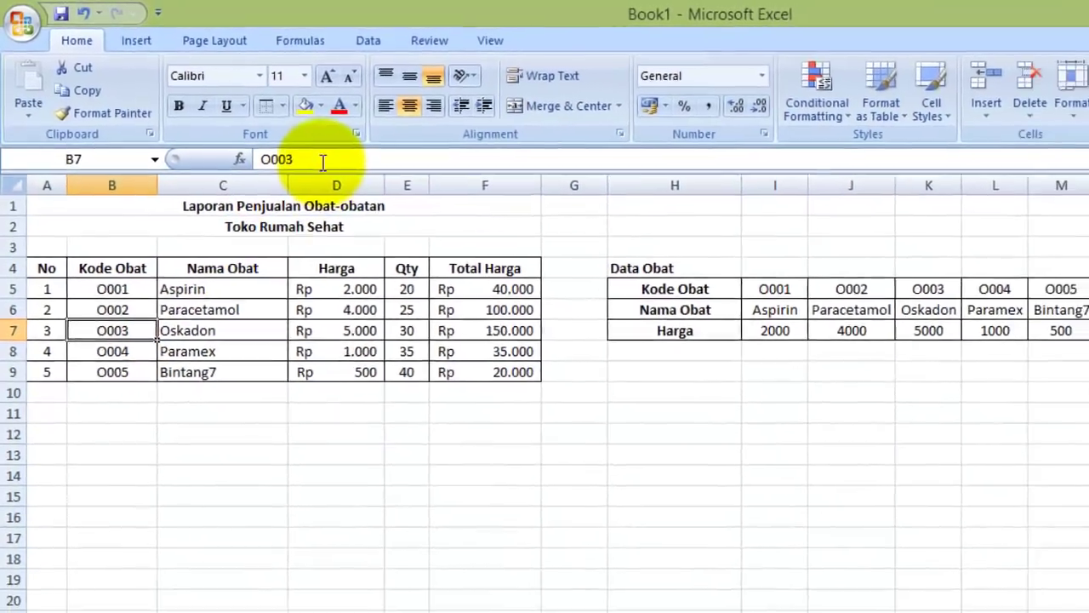
left_click(322, 162)
type("4")
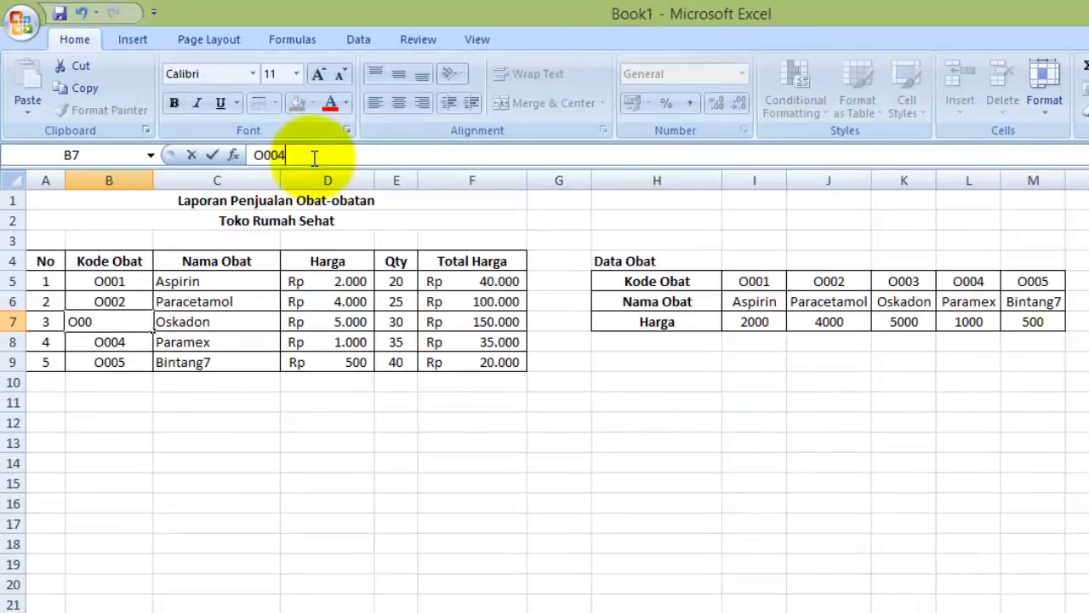
key("Return")
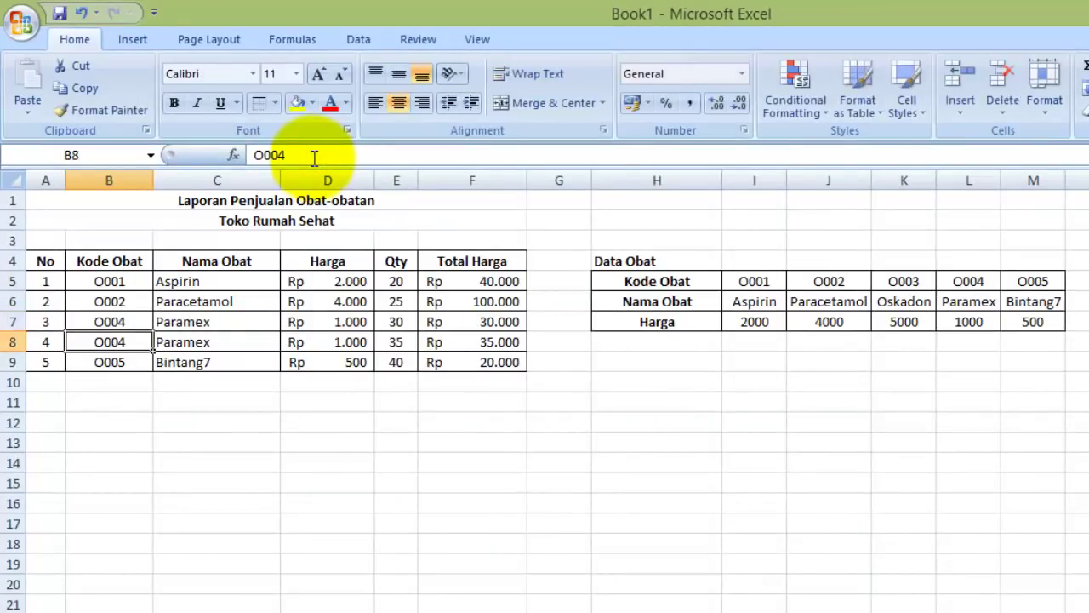
Verify row 7 now shows code O004, Paramex and Rp 1.000.
left_click(132, 322)
left_click(212, 321)
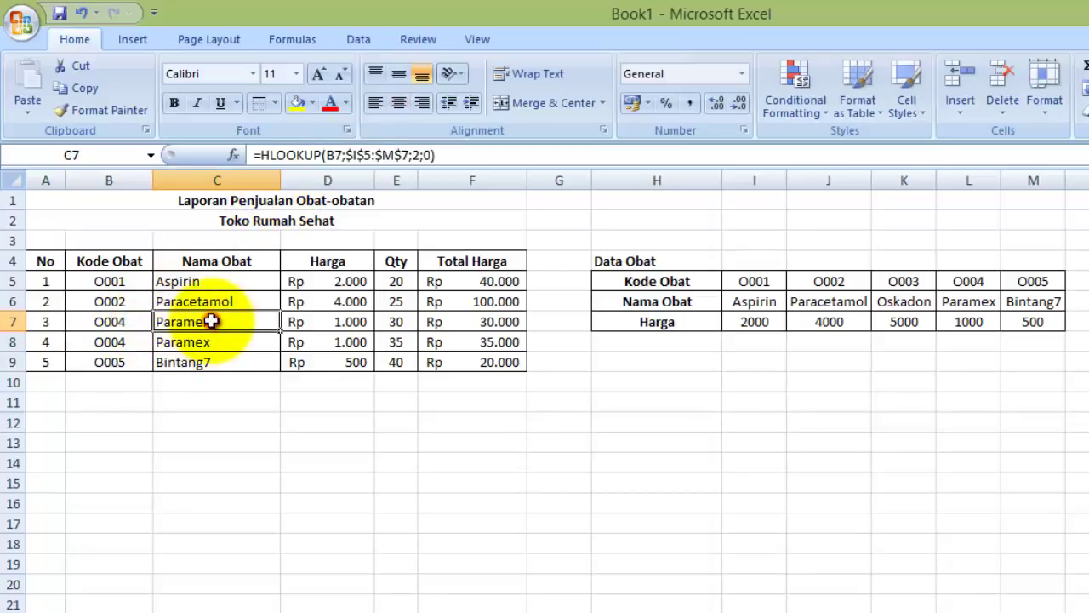
left_click(341, 321)
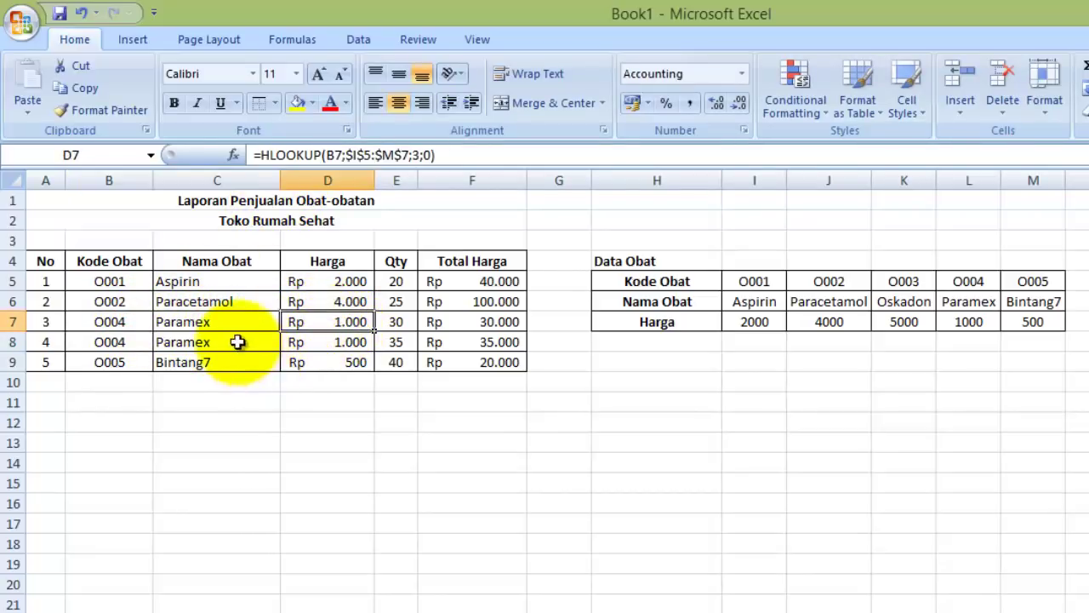
Review the Nama Obat and Harga HLOOKUP formulas alongside the Harga prices and Kode Obat codes.
left_click(217, 280)
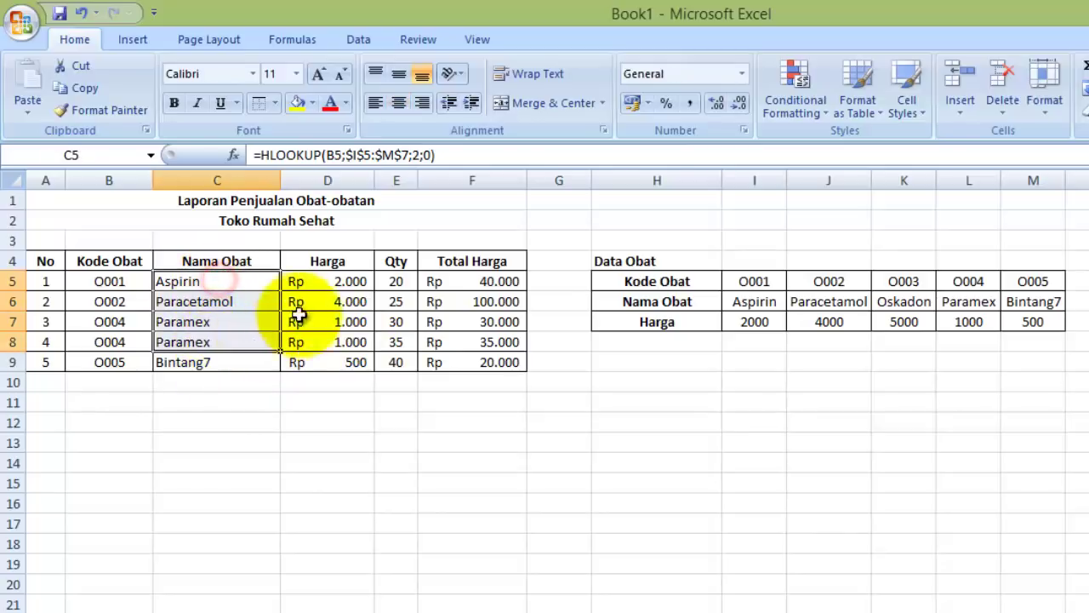
left_click(327, 280)
left_click_drag(330, 331, 328, 361)
left_click_drag(109, 281, 114, 357)
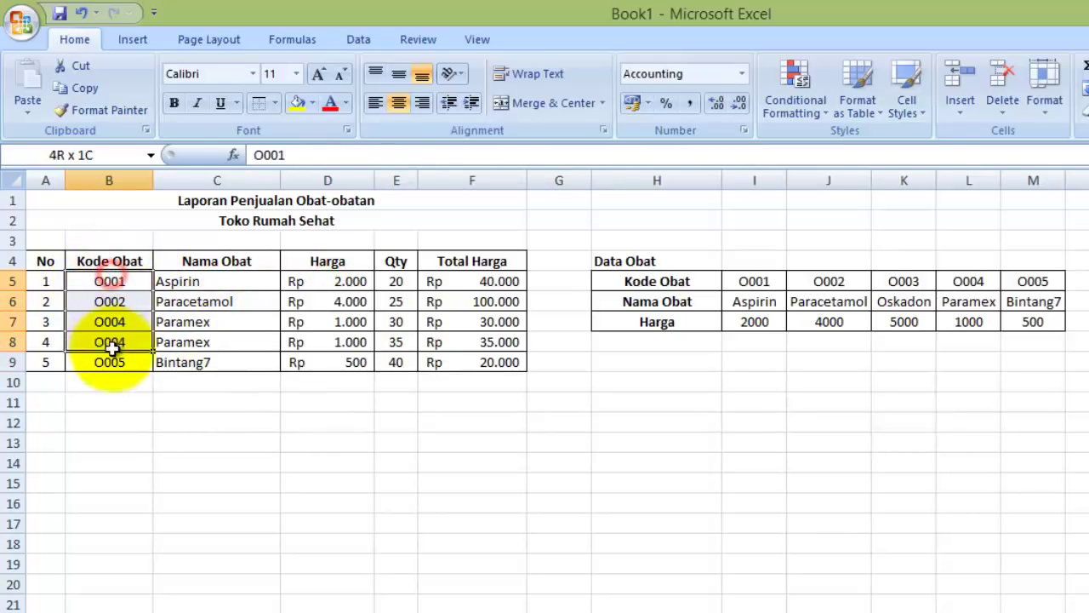
left_click(109, 341)
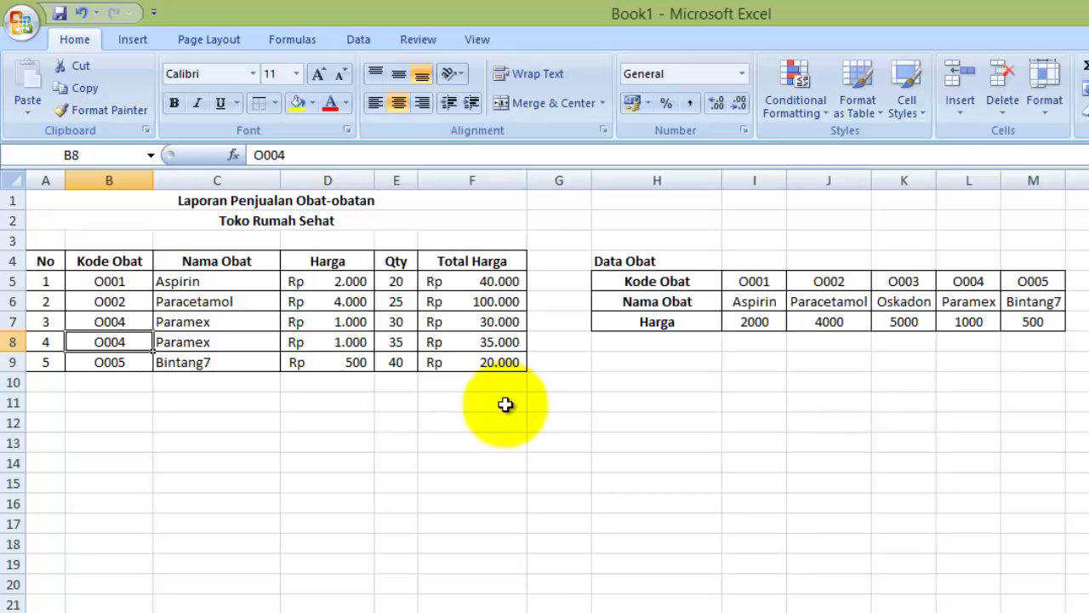
mouse_move(739, 325)
left_mouse_down()
mouse_move(928, 311)
mouse_move(1026, 324)
left_mouse_up()
left_click(1005, 380)
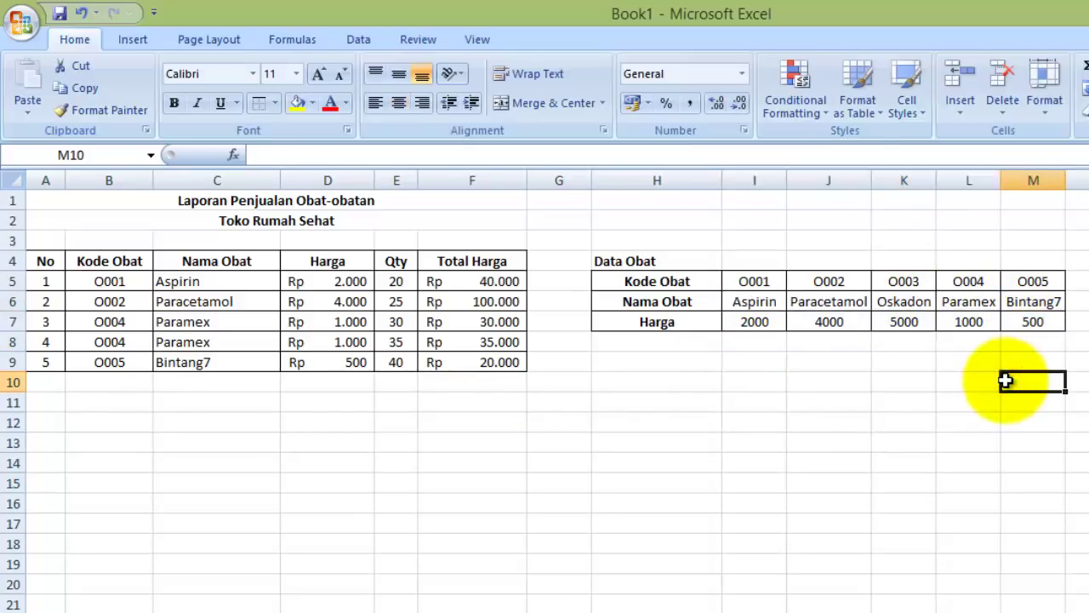